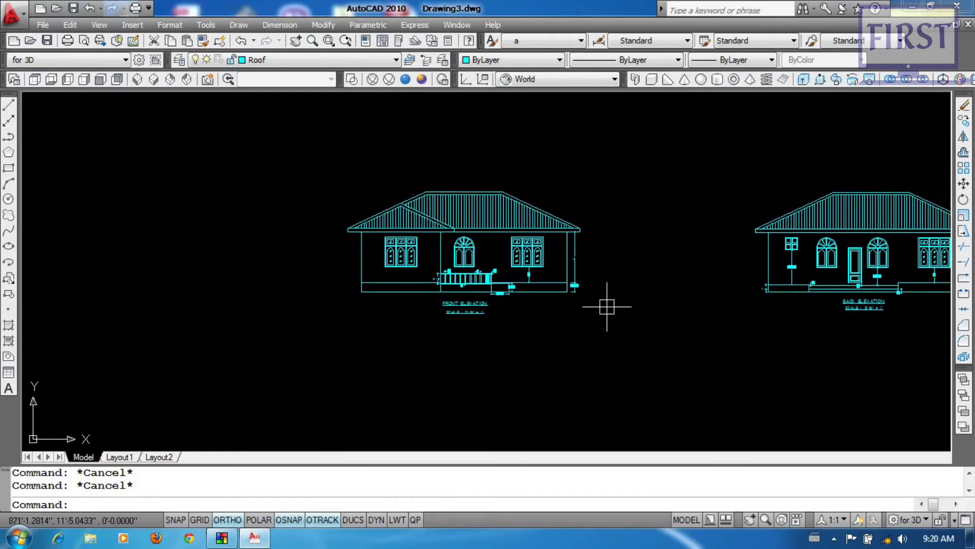
Look over the front, back, left and right elevations of the house in the drawing.
{"action": "mouse_move", "coordinate": [516, 286]}
{"action": "middle_mouse_down"}
{"action": "mouse_move", "coordinate": [376, 275]}
{"action": "mouse_move", "coordinate": [518, 274]}
{"action": "middle_mouse_up"}
{"action": "scroll", "coordinate": [394, 278], "scroll_direction": "up", "scroll_amount": 2}
{"action": "scroll", "coordinate": [594, 313], "scroll_direction": "down", "scroll_amount": 2}
{"action": "middle_click_drag", "start_coordinate": [559, 309], "coordinate": [396, 272]}
{"action": "scroll", "coordinate": [722, 279], "scroll_direction": "down", "scroll_amount": 1}
{"action": "middle_click_drag", "start_coordinate": [717, 280], "coordinate": [525, 283]}
{"action": "scroll", "coordinate": [794, 279], "scroll_direction": "up", "scroll_amount": 1}
{"action": "middle_click_drag", "start_coordinate": [334, 296], "coordinate": [618, 288]}
{"action": "scroll", "coordinate": [369, 283], "scroll_direction": "up", "scroll_amount": 3}
{"action": "middle_click_drag", "start_coordinate": [716, 278], "coordinate": [117, 344]}
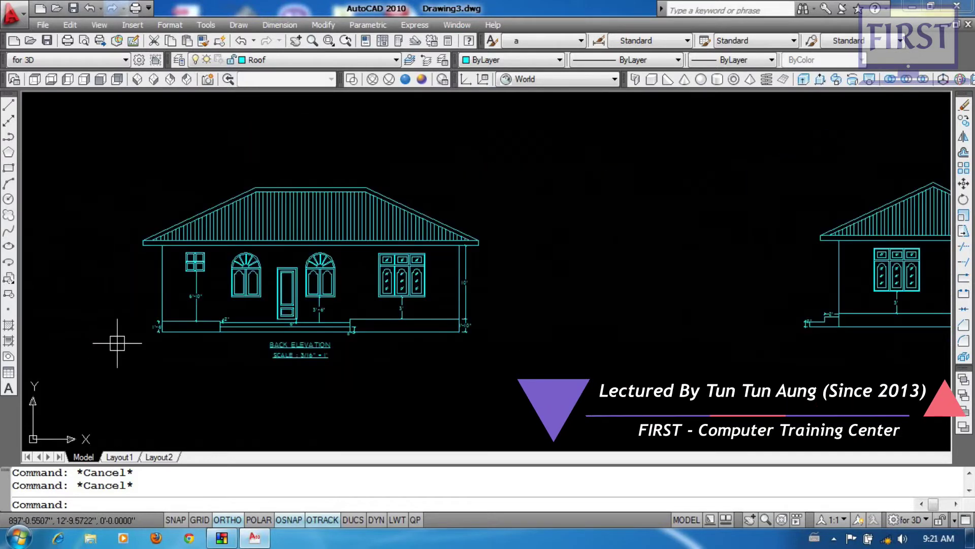
{"action": "middle_click_drag", "start_coordinate": [600, 303], "coordinate": [127, 294]}
{"action": "middle_click_drag", "start_coordinate": [554, 292], "coordinate": [86, 288]}
{"action": "scroll", "coordinate": [86, 288], "scroll_direction": "down", "scroll_amount": 1}
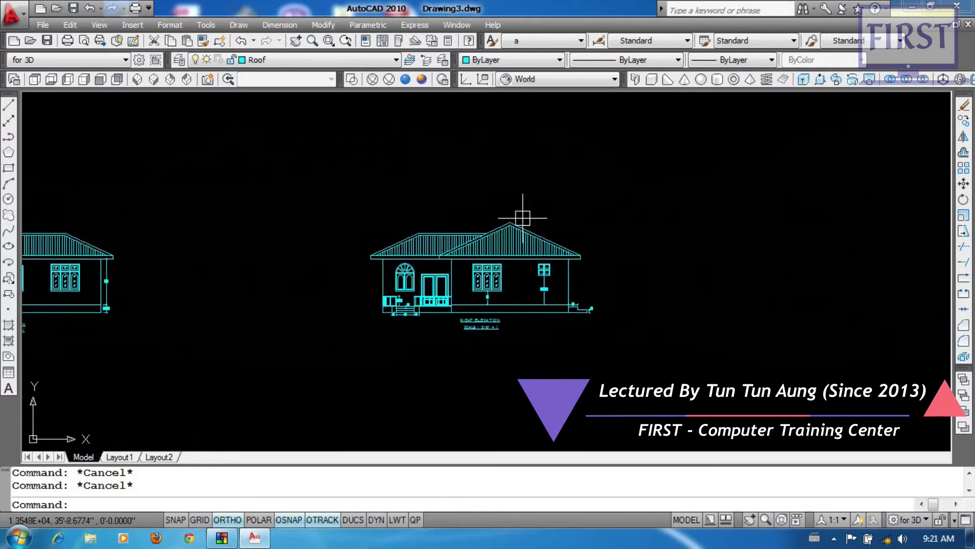
Copy the entire furnished floor plan to the empty area well below the existing drawings.
{"action": "scroll", "coordinate": [361, 324], "scroll_direction": "down", "scroll_amount": 3}
{"action": "middle_click_drag", "start_coordinate": [358, 311], "coordinate": [759, 285]}
{"action": "middle_click_drag", "start_coordinate": [281, 298], "coordinate": [833, 239]}
{"action": "scroll", "coordinate": [276, 266], "scroll_direction": "up", "scroll_amount": 4}
{"action": "middle_click_drag", "start_coordinate": [323, 208], "coordinate": [602, 340]}
{"action": "scroll", "coordinate": [766, 429], "scroll_direction": "up", "scroll_amount": 2}
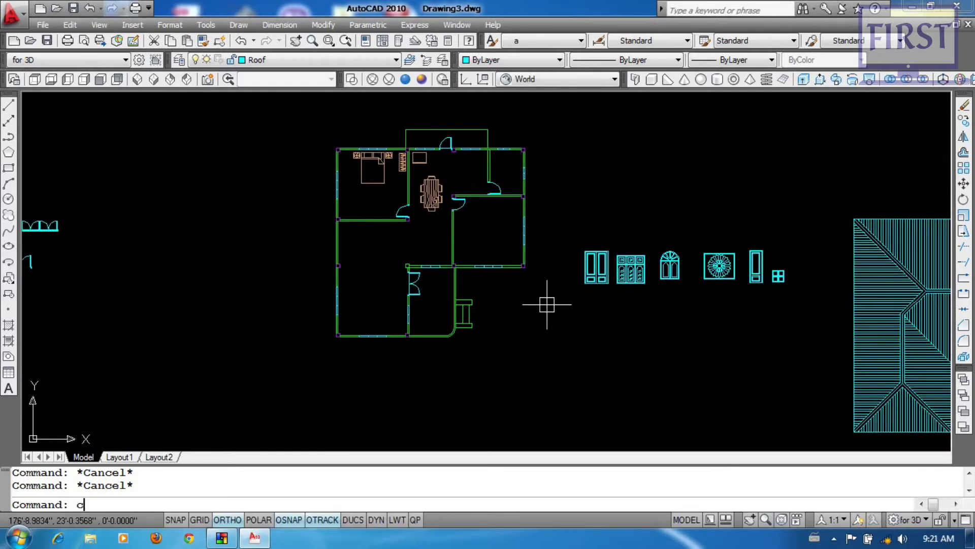
{"action": "type", "text": "o"}
{"action": "key", "text": "Return"}
{"action": "left_click", "coordinate": [546, 364]}
{"action": "left_click", "coordinate": [295, 112]}
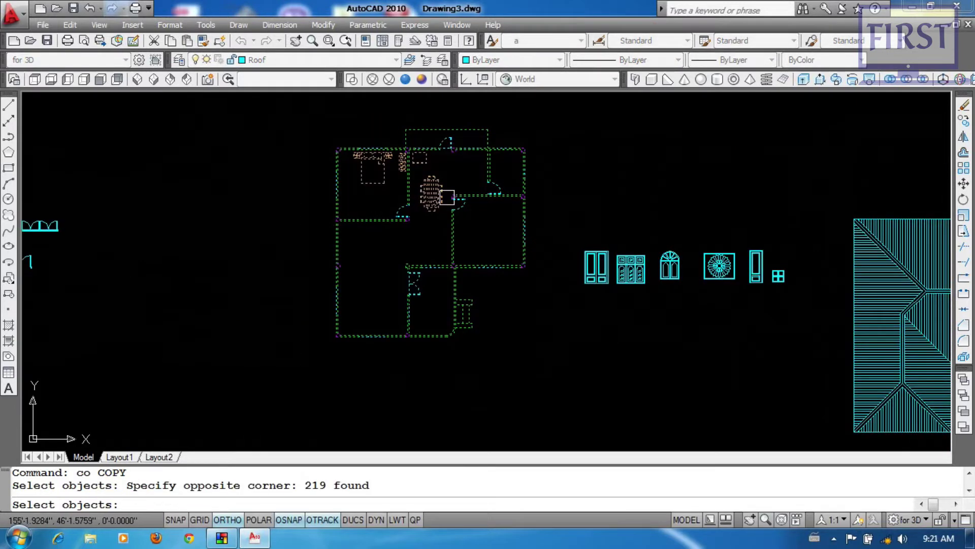
{"action": "key", "text": "Return"}
{"action": "left_click", "coordinate": [477, 225]}
{"action": "scroll", "coordinate": [477, 336], "scroll_direction": "down", "scroll_amount": 8}
{"action": "middle_click_drag", "start_coordinate": [477, 336], "coordinate": [448, 122]}
{"action": "left_click", "coordinate": [472, 311]}
{"action": "key", "text": "Return"}
Compare the entrance side of the copied floor plan with the right elevation, including its steps, door and windows.
{"action": "scroll", "coordinate": [482, 326], "scroll_direction": "up", "scroll_amount": 5}
{"action": "scroll", "coordinate": [457, 298], "scroll_direction": "up", "scroll_amount": 3}
{"action": "middle_click_drag", "start_coordinate": [460, 302], "coordinate": [515, 297]}
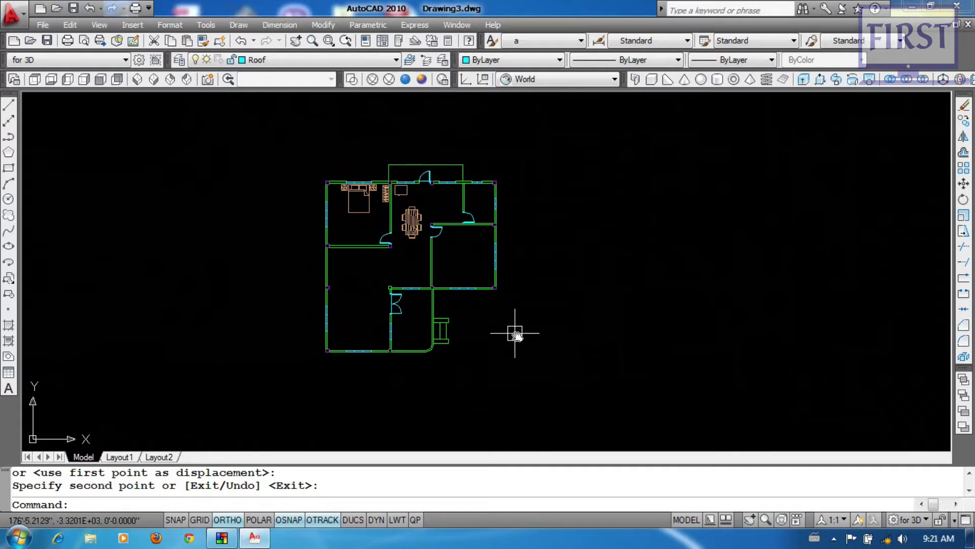
{"action": "middle_click_drag", "start_coordinate": [515, 333], "coordinate": [522, 347]}
{"action": "scroll", "coordinate": [423, 395], "scroll_direction": "up", "scroll_amount": 2}
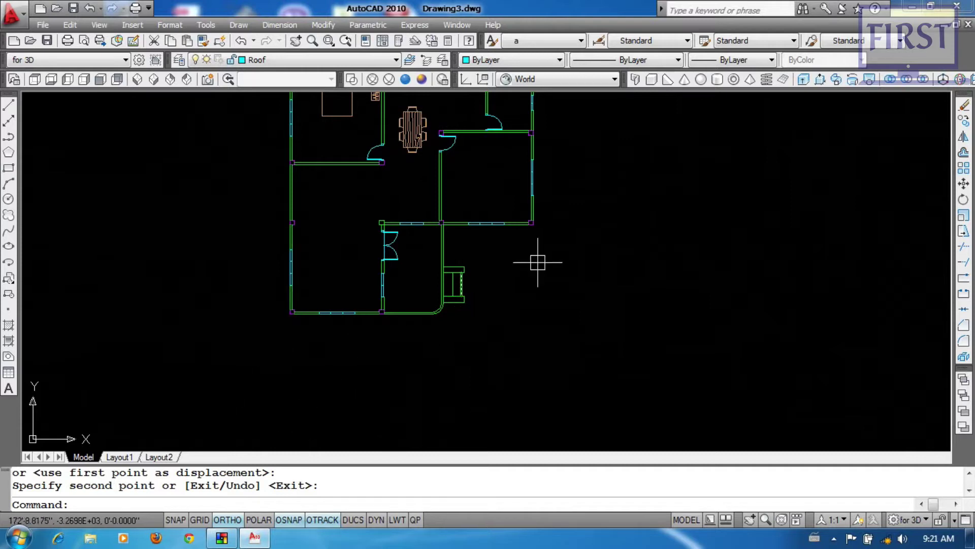
{"action": "scroll", "coordinate": [556, 343], "scroll_direction": "down", "scroll_amount": 3}
{"action": "middle_click_drag", "start_coordinate": [597, 328], "coordinate": [279, 337]}
{"action": "scroll", "coordinate": [623, 336], "scroll_direction": "down", "scroll_amount": 2}
{"action": "middle_click_drag", "start_coordinate": [672, 337], "coordinate": [429, 358]}
{"action": "scroll", "coordinate": [808, 191], "scroll_direction": "up", "scroll_amount": 10}
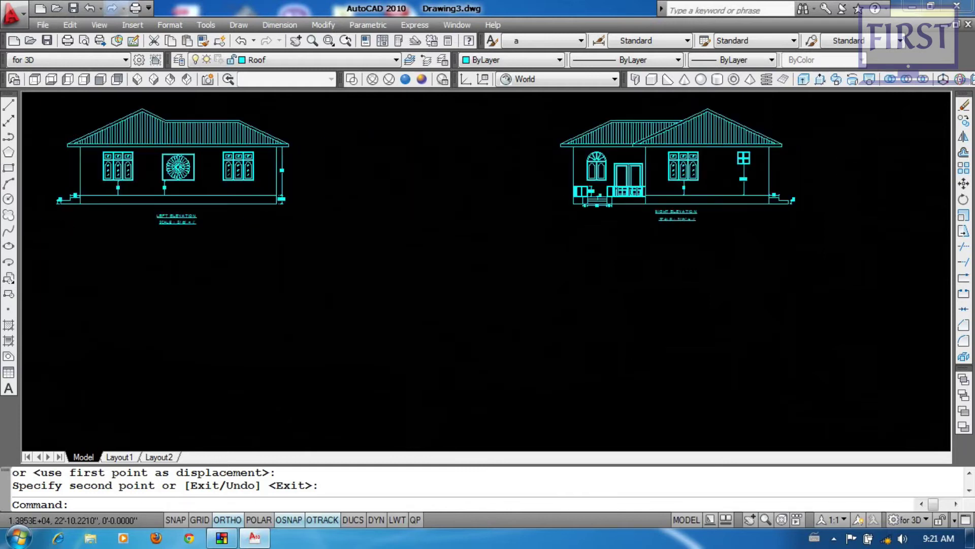
{"action": "middle_click_drag", "start_coordinate": [810, 192], "coordinate": [808, 278]}
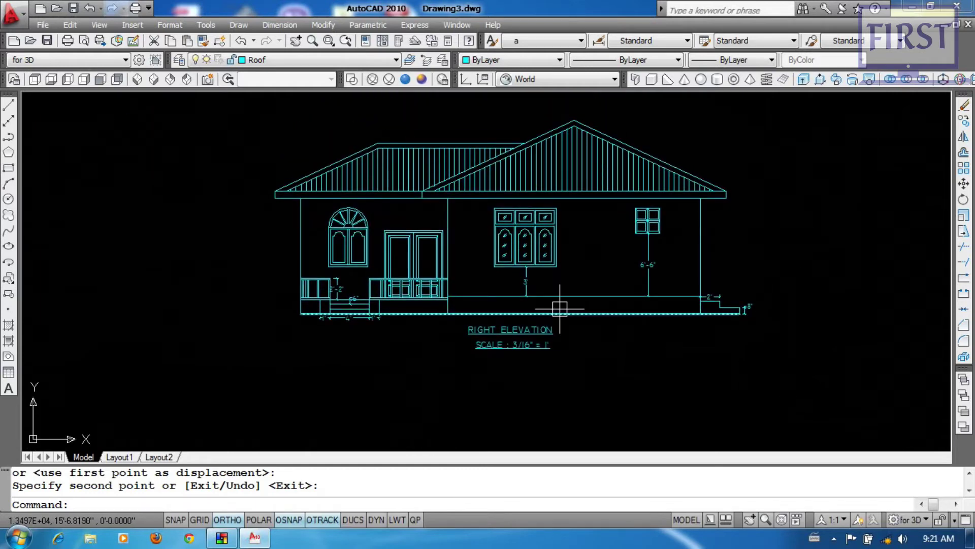
Rotate the whole copied floor plan by -90 degrees about a point near its centre.
{"action": "scroll", "coordinate": [475, 318], "scroll_direction": "down", "scroll_amount": 8}
{"action": "middle_click_drag", "start_coordinate": [423, 338], "coordinate": [950, 180]}
{"action": "middle_click_drag", "start_coordinate": [213, 254], "coordinate": [923, 206]}
{"action": "scroll", "coordinate": [503, 233], "scroll_direction": "down", "scroll_amount": 4}
{"action": "scroll", "coordinate": [492, 238], "scroll_direction": "up", "scroll_amount": 1}
{"action": "middle_click_drag", "start_coordinate": [356, 399], "coordinate": [372, 290]}
{"action": "scroll", "coordinate": [372, 303], "scroll_direction": "up", "scroll_amount": 4}
{"action": "middle_click_drag", "start_coordinate": [477, 292], "coordinate": [489, 303]}
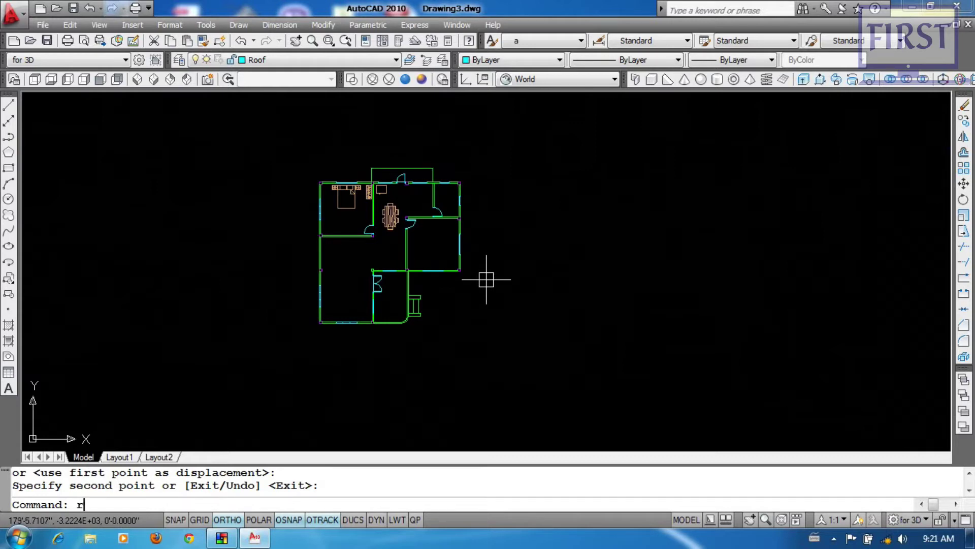
{"action": "key", "text": "Return"}
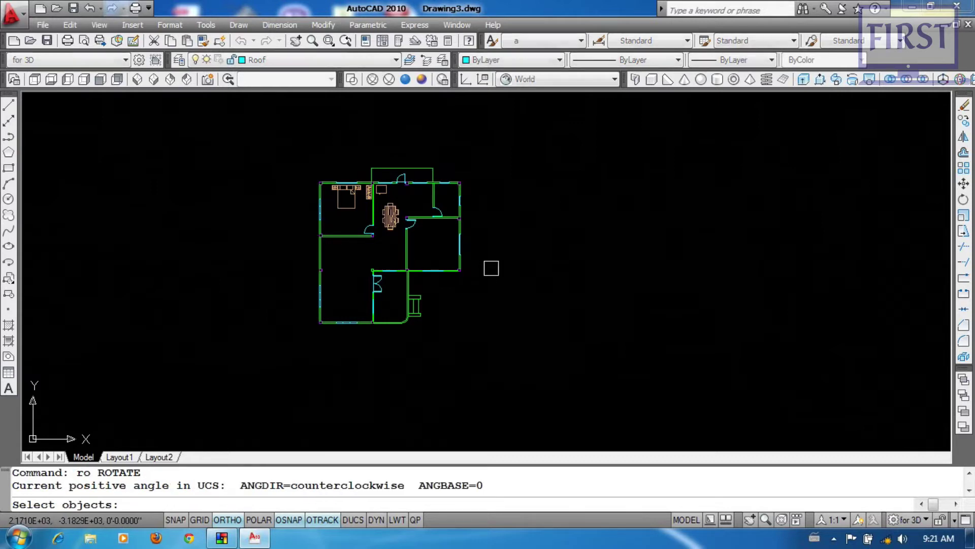
{"action": "left_click", "coordinate": [522, 133]}
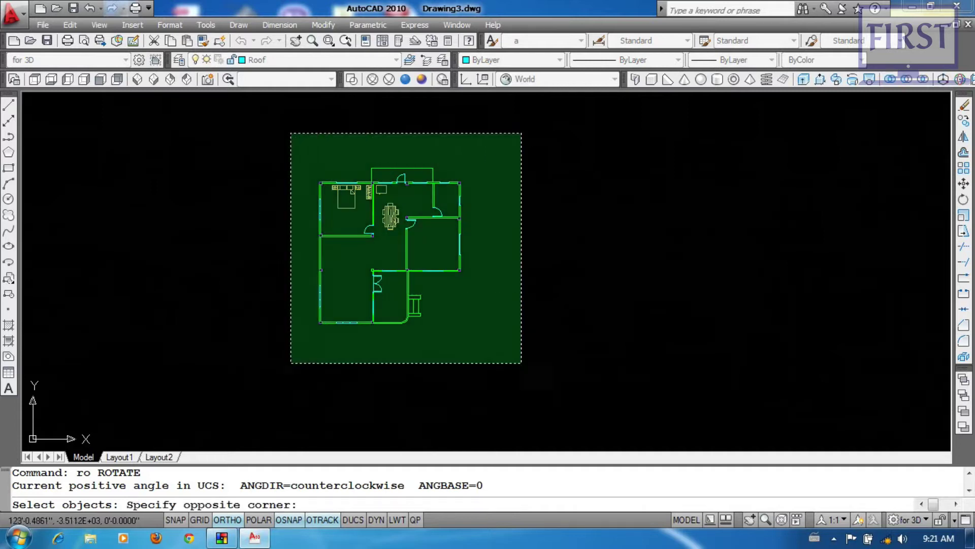
{"action": "left_click", "coordinate": [260, 384]}
{"action": "key", "text": "Return"}
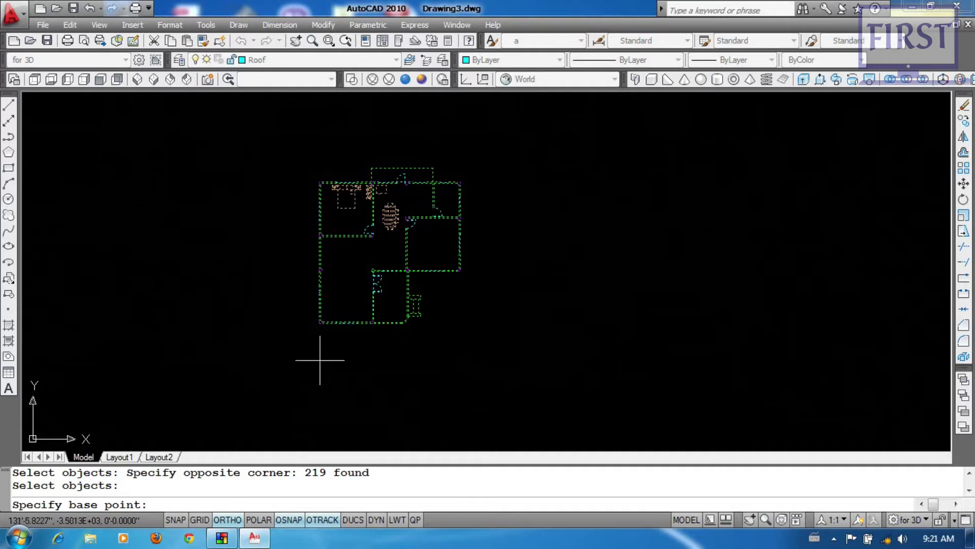
{"action": "left_click", "coordinate": [383, 252]}
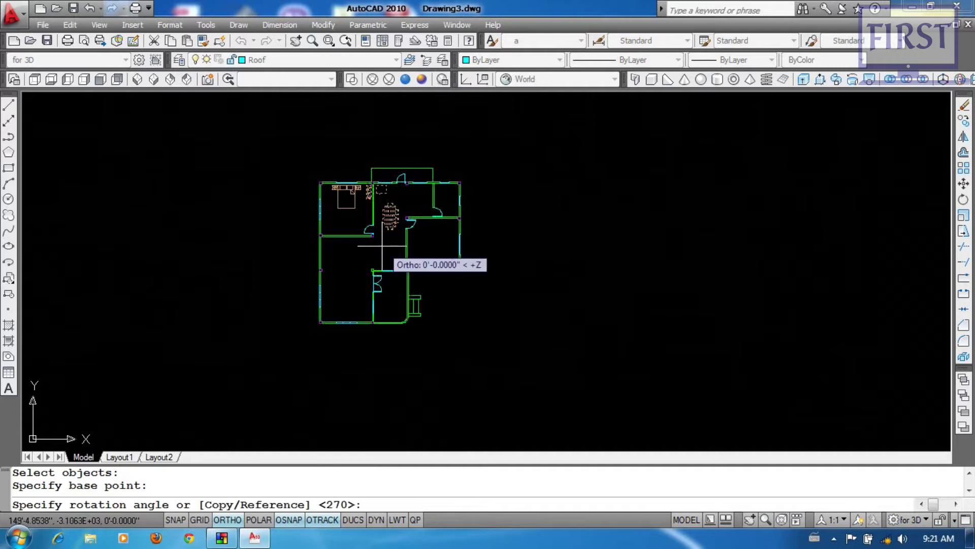
{"action": "type", "text": "-90"}
{"action": "key", "text": "Return"}
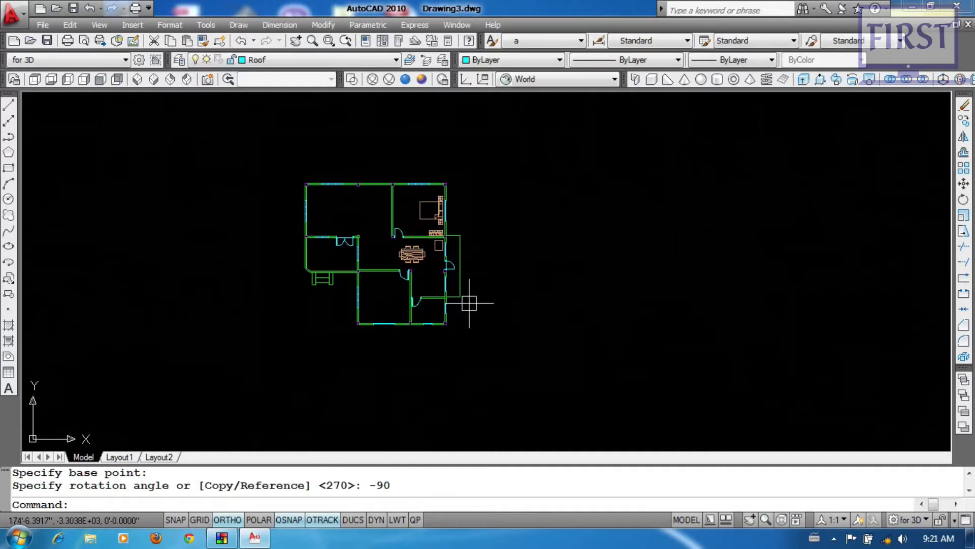
Draw vertical construction lines through the curved porch's outer edge and the outer corner of the room beside the porch.
{"action": "scroll", "coordinate": [501, 333], "scroll_direction": "up", "scroll_amount": 2}
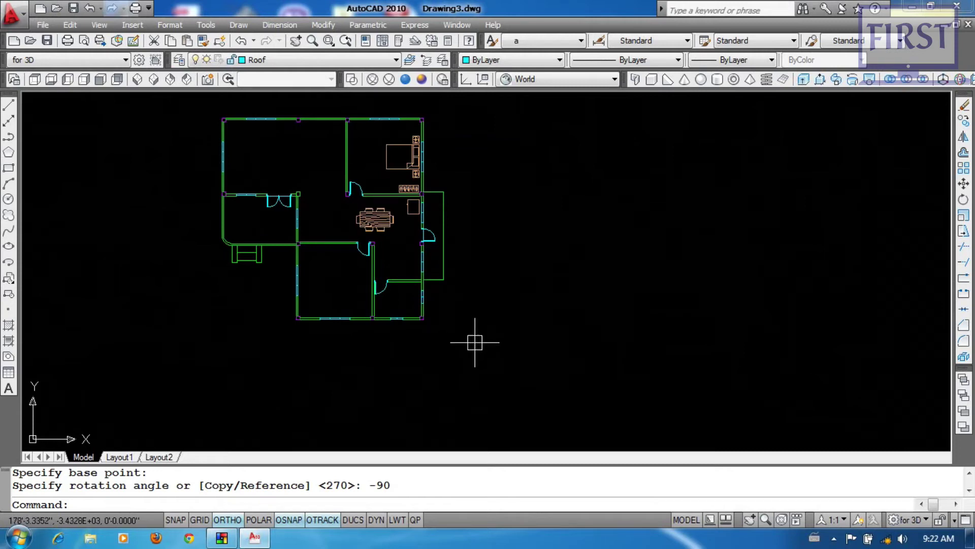
{"action": "type", "text": "xl"}
{"action": "key", "text": "Return"}
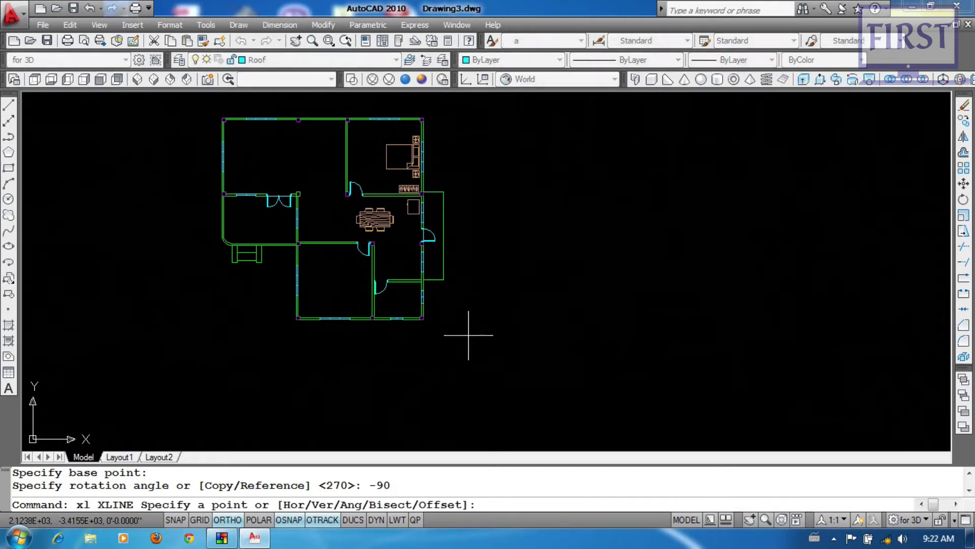
{"action": "type", "text": "v"}
{"action": "key", "text": "Return"}
{"action": "scroll", "coordinate": [467, 335], "scroll_direction": "up", "scroll_amount": 6}
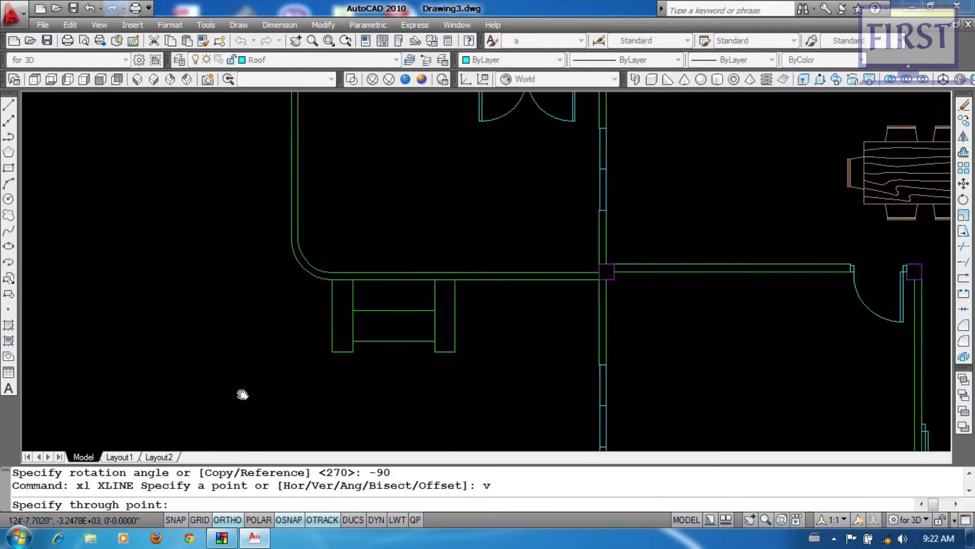
{"action": "left_click", "coordinate": [298, 281]}
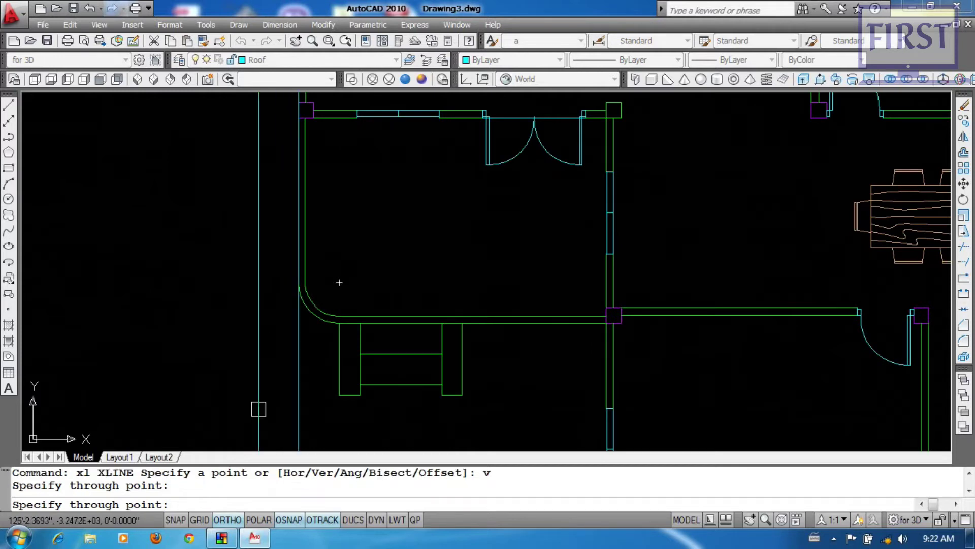
{"action": "scroll", "coordinate": [520, 356], "scroll_direction": "down", "scroll_amount": 2}
{"action": "middle_click_drag", "start_coordinate": [521, 356], "coordinate": [371, 223]}
{"action": "scroll", "coordinate": [426, 434], "scroll_direction": "up", "scroll_amount": 3}
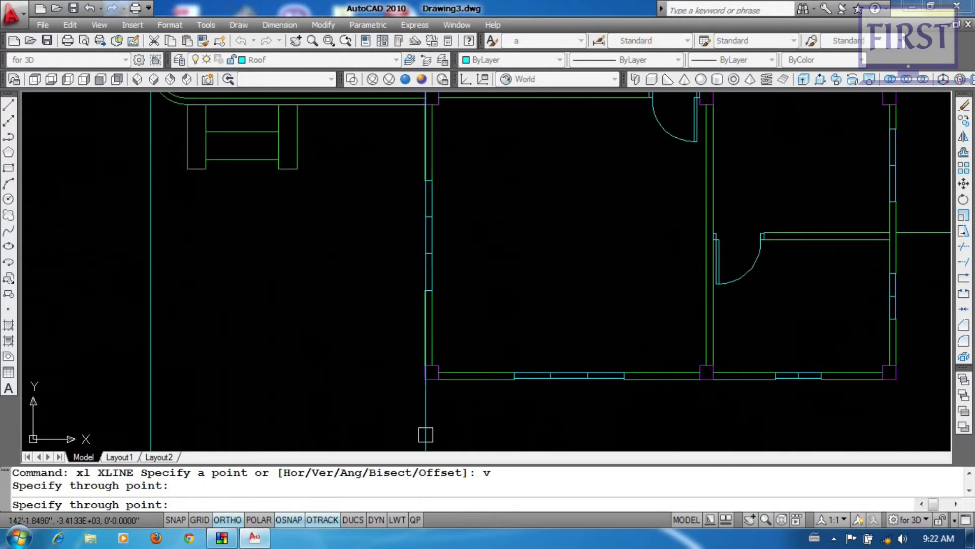
{"action": "left_click", "coordinate": [424, 361]}
Add vertical construction lines through the house's far outer wall corner and the outer edge of the back-door landing.
{"action": "scroll", "coordinate": [627, 351], "scroll_direction": "down", "scroll_amount": 3}
{"action": "middle_click_drag", "start_coordinate": [627, 350], "coordinate": [301, 350]}
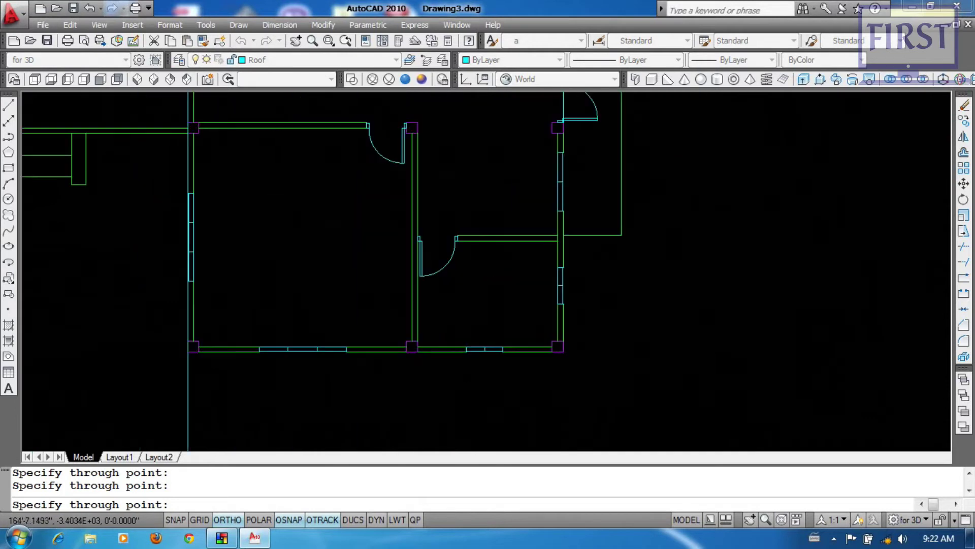
{"action": "scroll", "coordinate": [613, 386], "scroll_direction": "up", "scroll_amount": 4}
{"action": "left_click", "coordinate": [512, 328]}
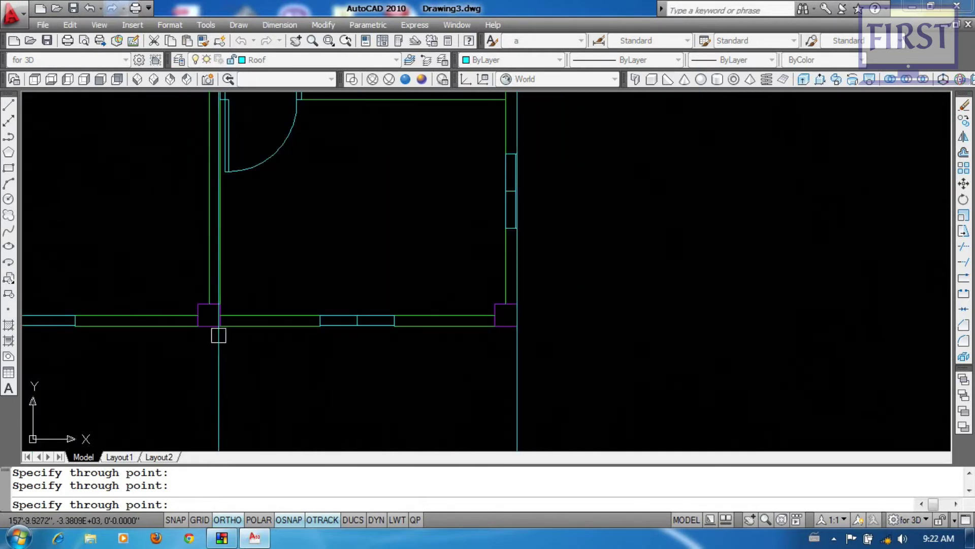
{"action": "scroll", "coordinate": [523, 386], "scroll_direction": "down", "scroll_amount": 6}
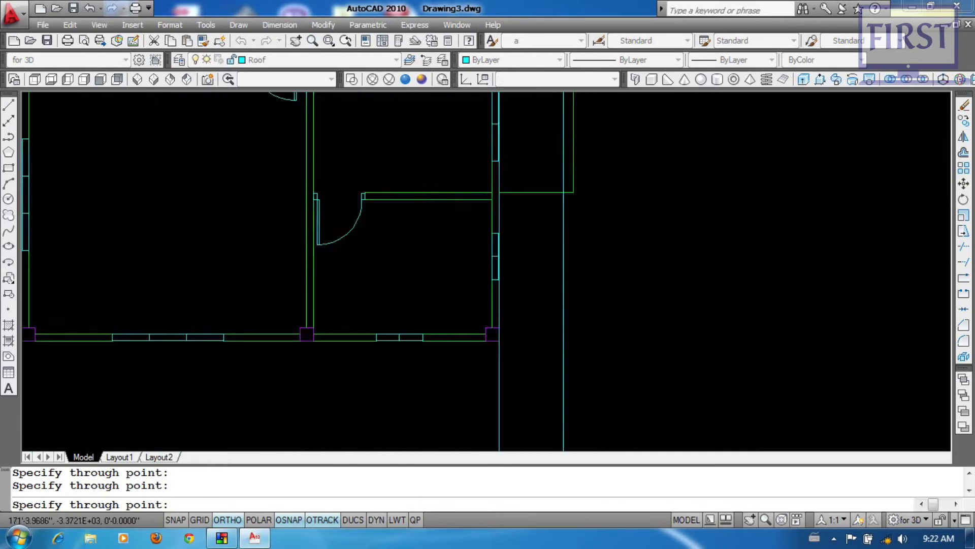
{"action": "scroll", "coordinate": [579, 336], "scroll_direction": "up", "scroll_amount": 3}
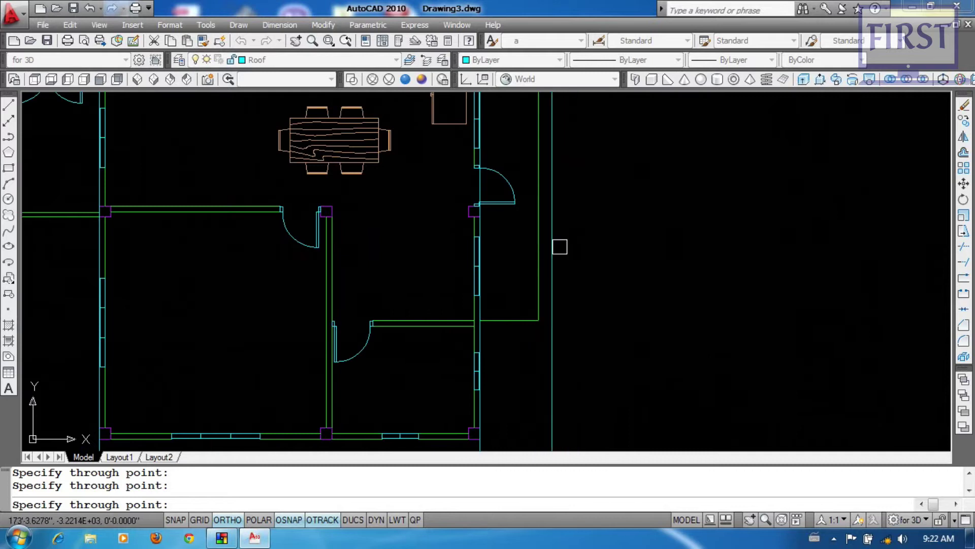
Add four vertical construction lines through both edges of each side wall of the porch steps.
{"action": "scroll", "coordinate": [539, 318], "scroll_direction": "down", "scroll_amount": 3}
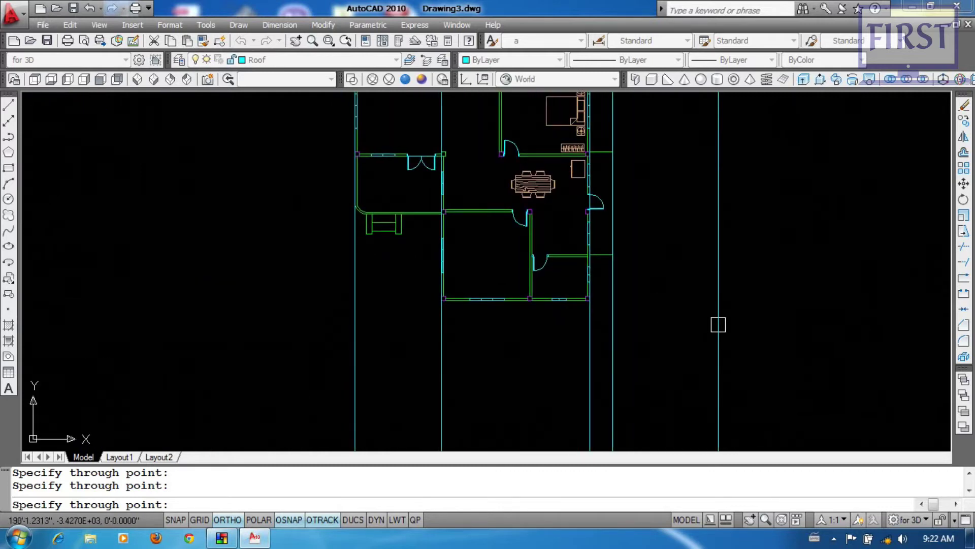
{"action": "scroll", "coordinate": [378, 237], "scroll_direction": "up", "scroll_amount": 6}
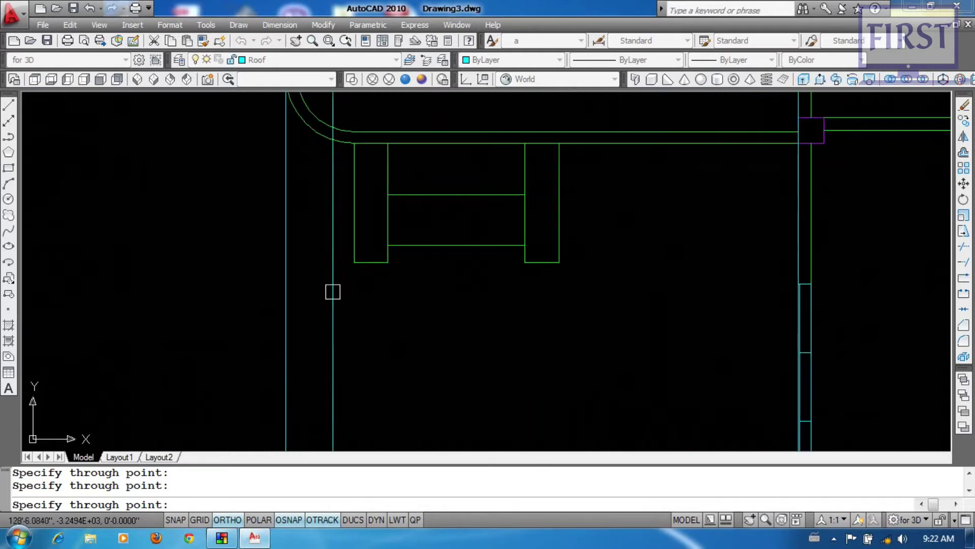
{"action": "left_click", "coordinate": [389, 262]}
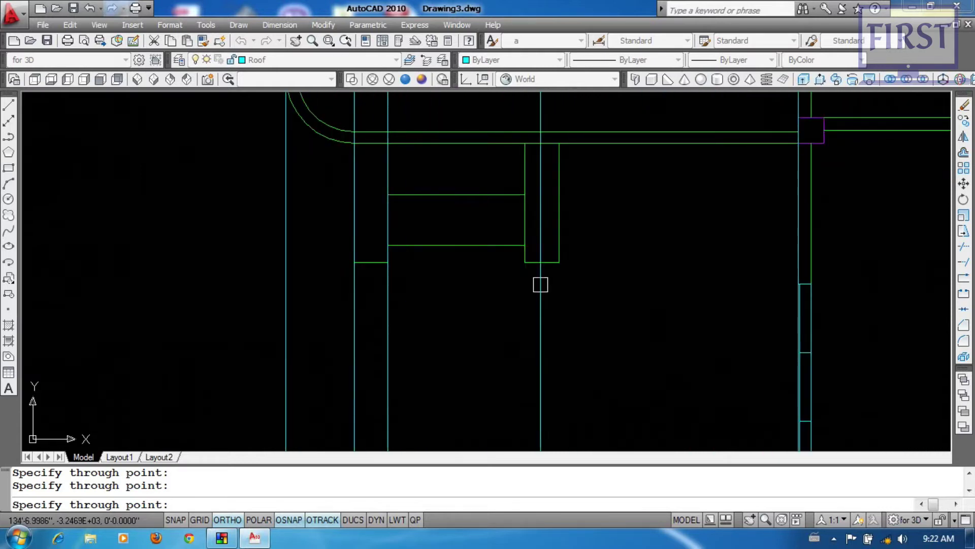
{"action": "left_click", "coordinate": [524, 262]}
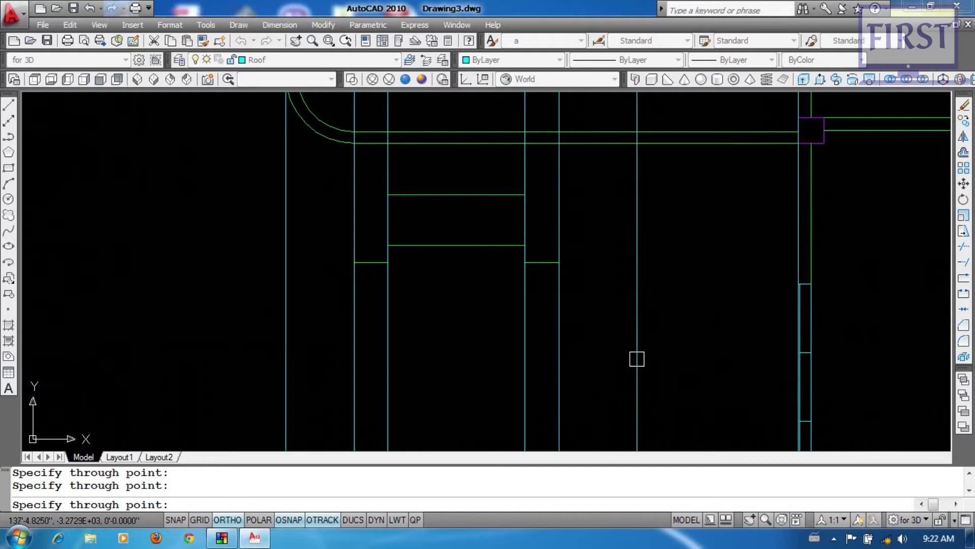
Add vertical construction lines through the midpoints of the two-panel and three-panel windows in the plan's lower exterior wall.
{"action": "scroll", "coordinate": [637, 359], "scroll_direction": "down", "scroll_amount": 3}
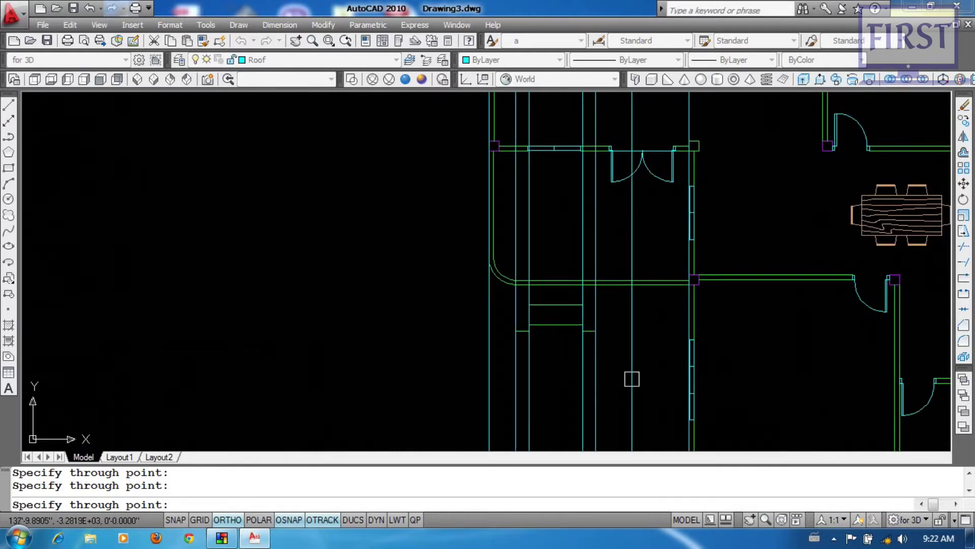
{"action": "mouse_move", "coordinate": [670, 379]}
{"action": "middle_mouse_down"}
{"action": "mouse_move", "coordinate": [538, 229]}
{"action": "mouse_move", "coordinate": [327, 288]}
{"action": "middle_mouse_up"}
{"action": "middle_click_drag", "start_coordinate": [691, 396], "coordinate": [710, 289]}
{"action": "scroll", "coordinate": [665, 328], "scroll_direction": "up", "scroll_amount": 3}
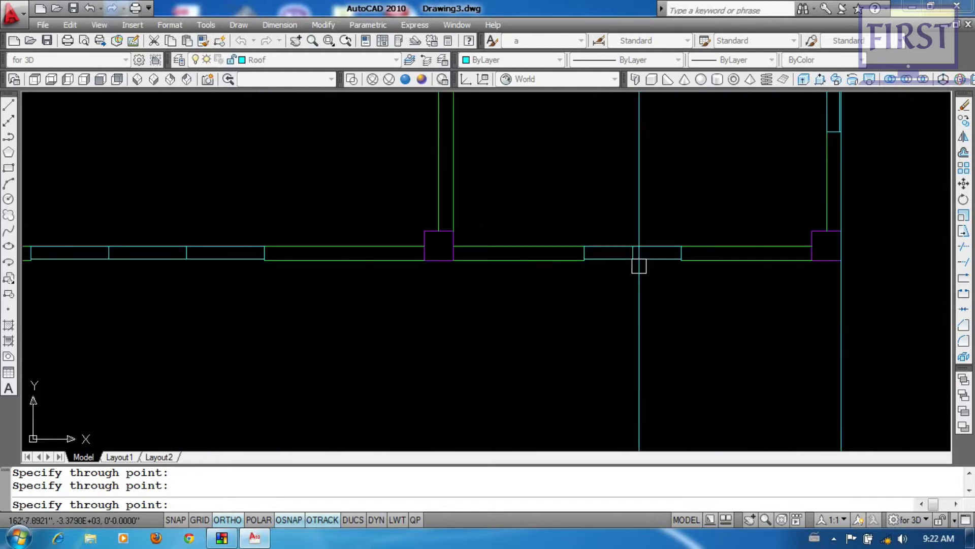
{"action": "left_click", "coordinate": [633, 258]}
{"action": "middle_click_drag", "start_coordinate": [456, 335], "coordinate": [778, 308]}
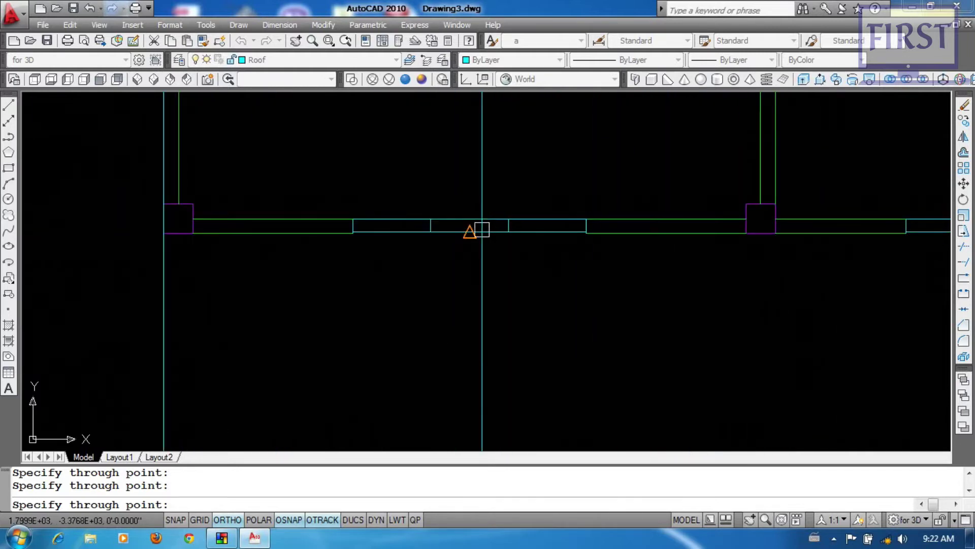
Add vertical construction lines through the centres of the porch's double door and neighbouring window, finishing the XLINE command.
{"action": "scroll", "coordinate": [431, 341], "scroll_direction": "down", "scroll_amount": 3}
{"action": "middle_click_drag", "start_coordinate": [431, 345], "coordinate": [642, 364]}
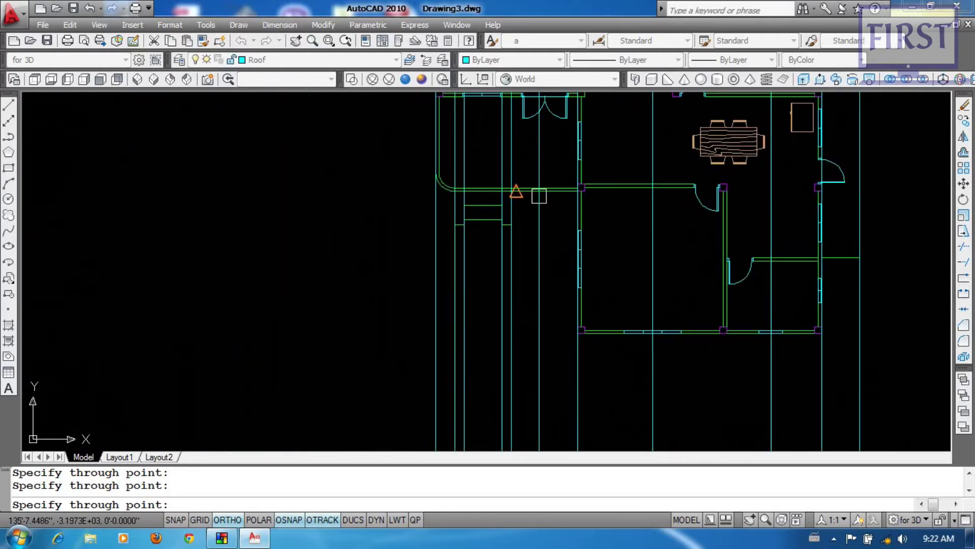
{"action": "middle_click_drag", "start_coordinate": [540, 154], "coordinate": [569, 315]}
{"action": "scroll", "coordinate": [567, 259], "scroll_direction": "up", "scroll_amount": 3}
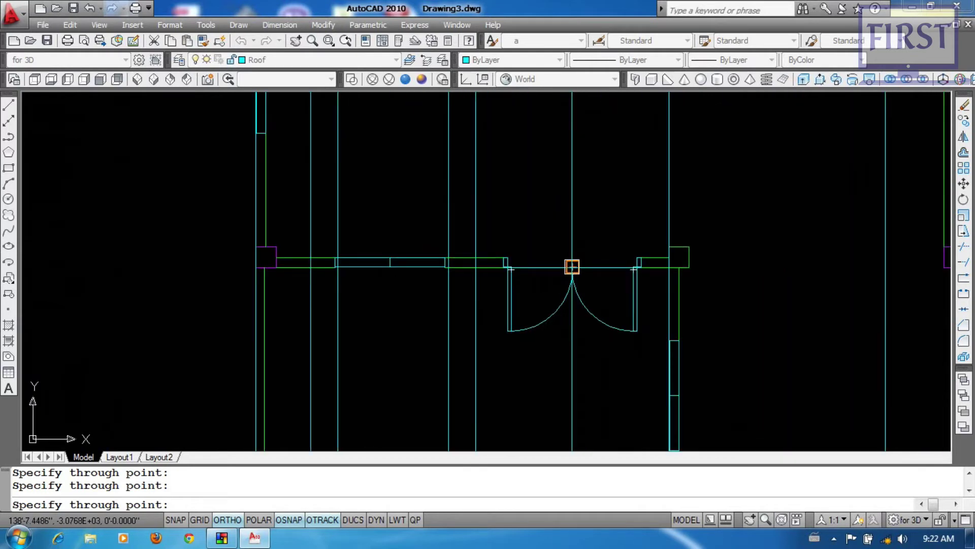
{"action": "scroll", "coordinate": [579, 337], "scroll_direction": "down", "scroll_amount": 3}
{"action": "scroll", "coordinate": [511, 294], "scroll_direction": "up", "scroll_amount": 5}
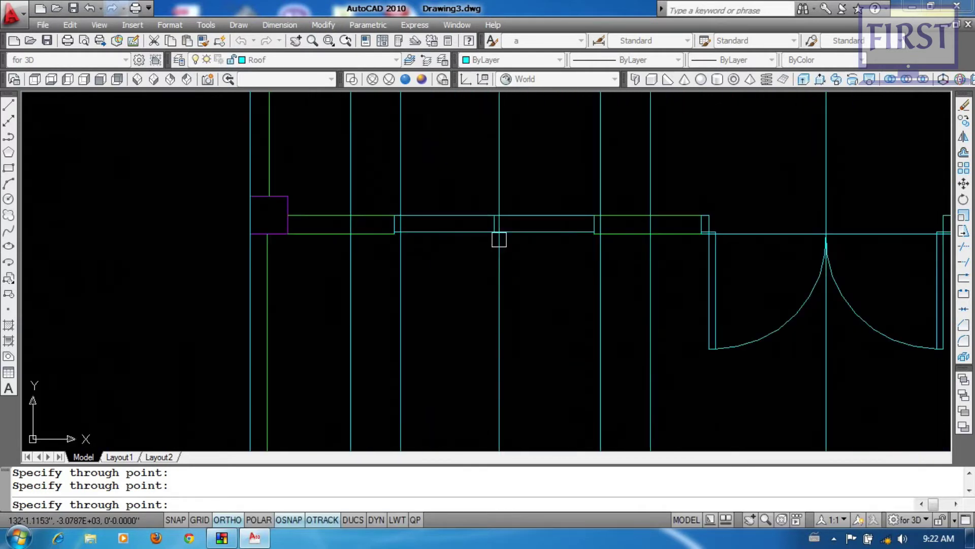
{"action": "key", "text": "Escape"}
{"action": "scroll", "coordinate": [521, 308], "scroll_direction": "down", "scroll_amount": 5}
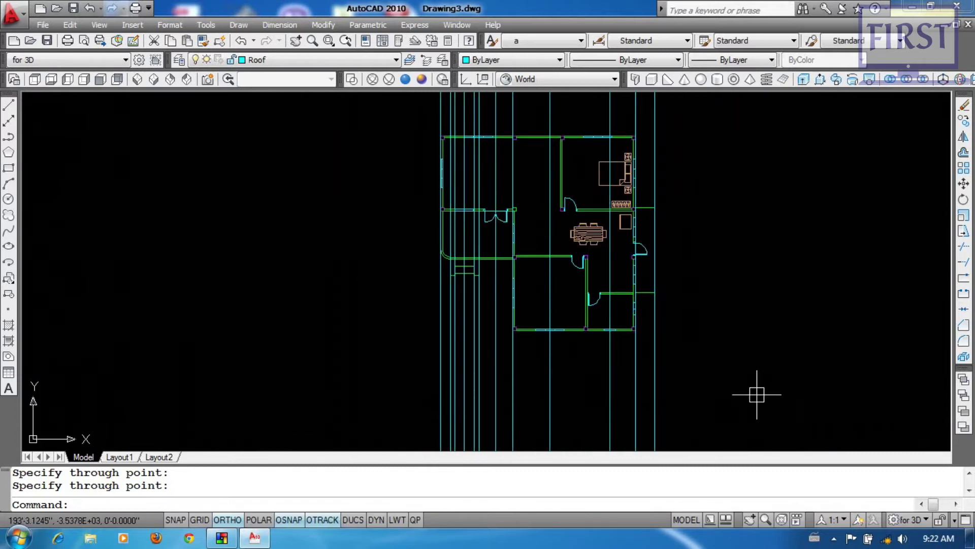
{"action": "middle_click_drag", "start_coordinate": [664, 378], "coordinate": [649, 345]}
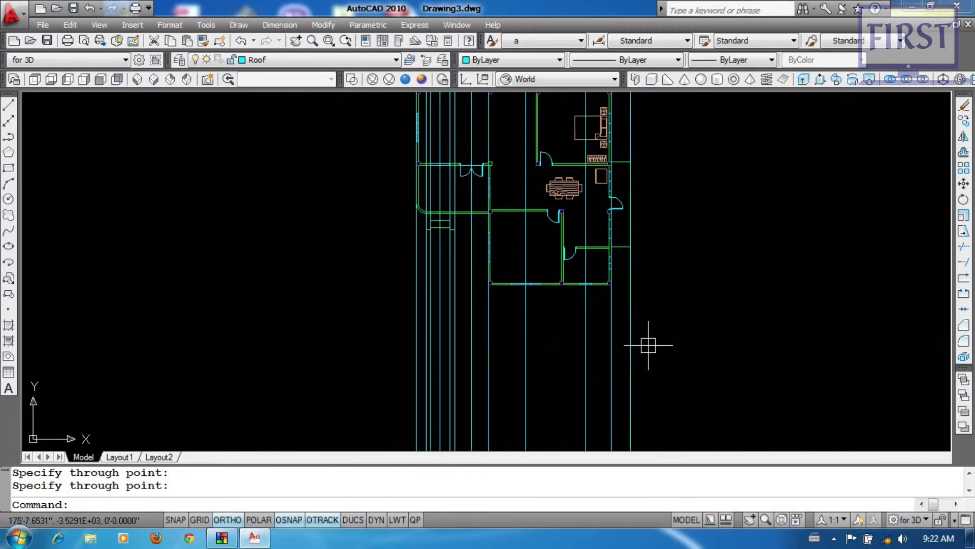
Draw a horizontal ground line below the plan, crossing all the vertical construction lines.
{"action": "type", "text": "l"}
{"action": "key", "text": "Return"}
{"action": "left_click", "coordinate": [394, 428]}
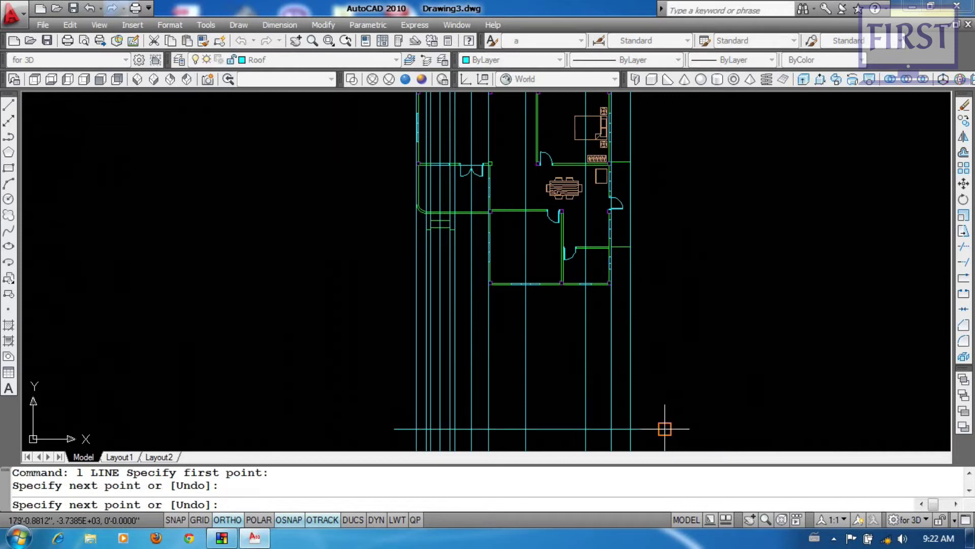
{"action": "left_click", "coordinate": [665, 428]}
{"action": "key", "text": "Return"}
Trim all the vertical construction lines below the horizontal ground line.
{"action": "middle_click_drag", "start_coordinate": [682, 414], "coordinate": [680, 337]}
{"action": "type", "text": "tr"}
{"action": "key", "text": "Return"}
{"action": "left_click", "coordinate": [651, 353]}
{"action": "key", "text": "Return"}
{"action": "left_click", "coordinate": [664, 398]}
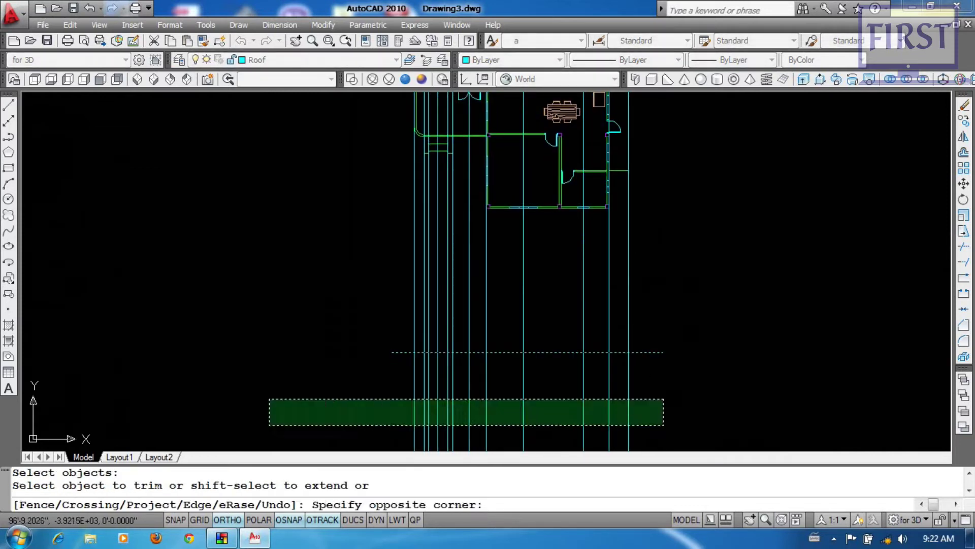
{"action": "left_click", "coordinate": [268, 429]}
{"action": "key", "text": "Return"}
Trim both ends of the ground line that overhang the outermost construction lines.
{"action": "key", "text": "Return"}
{"action": "key", "text": "Return"}
{"action": "left_click", "coordinate": [656, 352]}
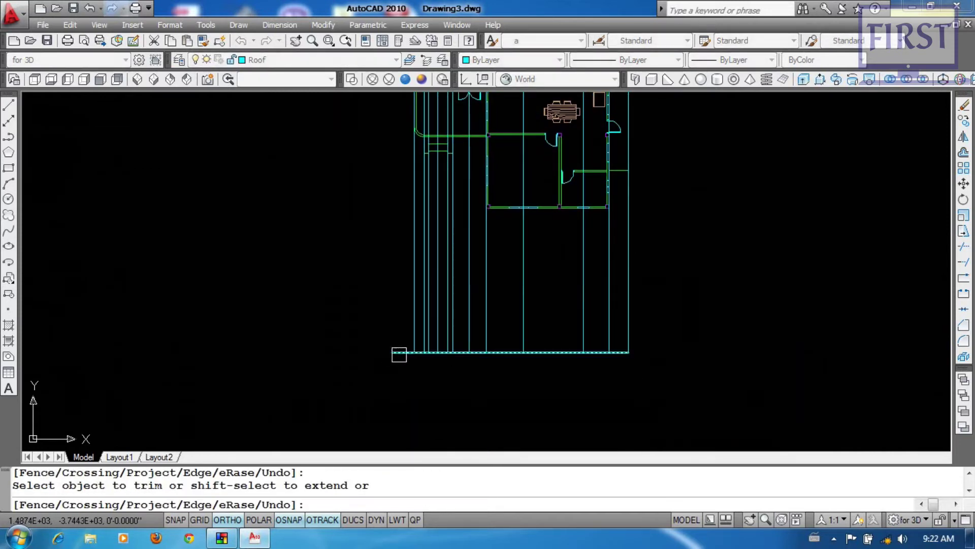
{"action": "left_click", "coordinate": [399, 353]}
{"action": "key", "text": "Return"}
Offset the ground line upward by 1'10 to create the floor line.
{"action": "middle_click_drag", "start_coordinate": [578, 399], "coordinate": [611, 384]}
{"action": "scroll", "coordinate": [603, 363], "scroll_direction": "up", "scroll_amount": 2}
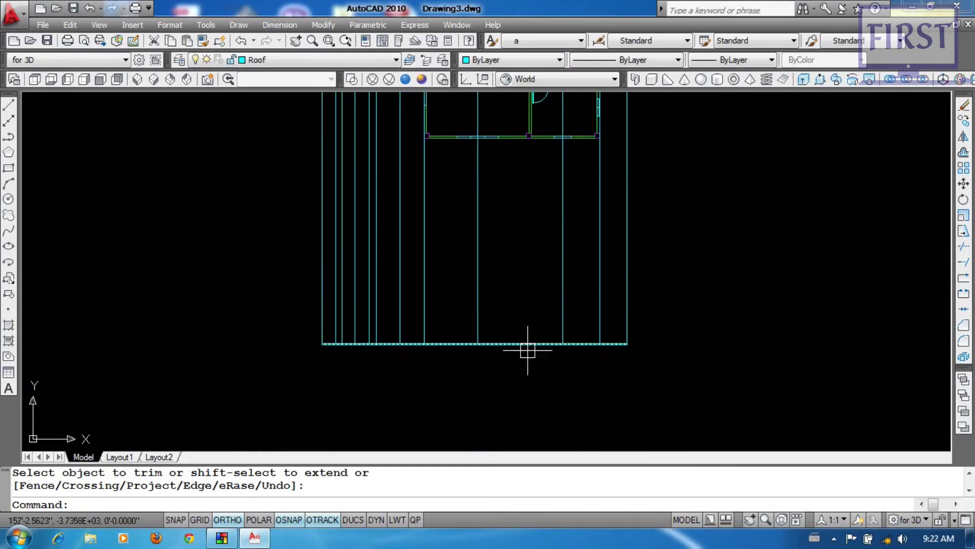
{"action": "middle_click", "coordinate": [529, 398]}
{"action": "middle_click", "coordinate": [528, 398]}
{"action": "scroll", "coordinate": [407, 366], "scroll_direction": "up", "scroll_amount": 5}
{"action": "middle_click_drag", "start_coordinate": [604, 358], "coordinate": [581, 372]}
{"action": "scroll", "coordinate": [577, 358], "scroll_direction": "up", "scroll_amount": 2}
{"action": "type", "text": "o"}
{"action": "key", "text": "Return"}
{"action": "type", "text": "1'10"}
{"action": "key", "text": "Return"}
{"action": "left_click", "coordinate": [589, 347]}
{"action": "left_click", "coordinate": [579, 276]}
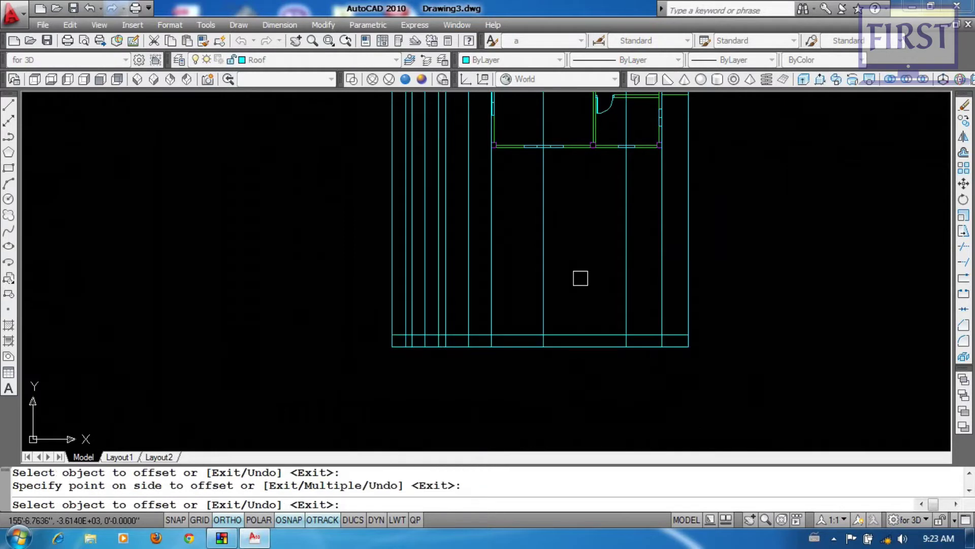
{"action": "key", "text": "Return"}
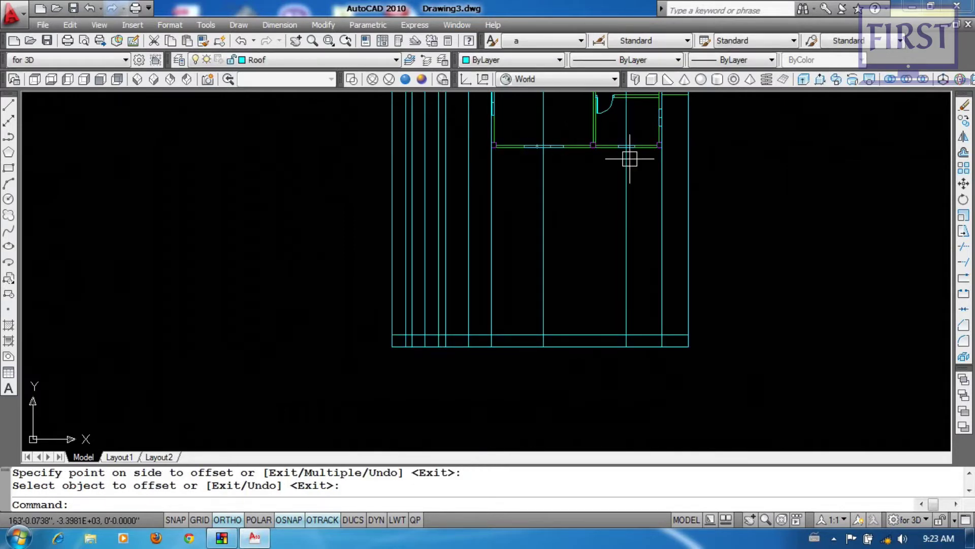
Copy the arched window by its bottom midpoint onto the two-panel window's centre line, 36 inches above the floor line, and erase that construction line.
{"action": "scroll", "coordinate": [633, 205], "scroll_direction": "up", "scroll_amount": 5}
{"action": "scroll", "coordinate": [634, 223], "scroll_direction": "up", "scroll_amount": 2}
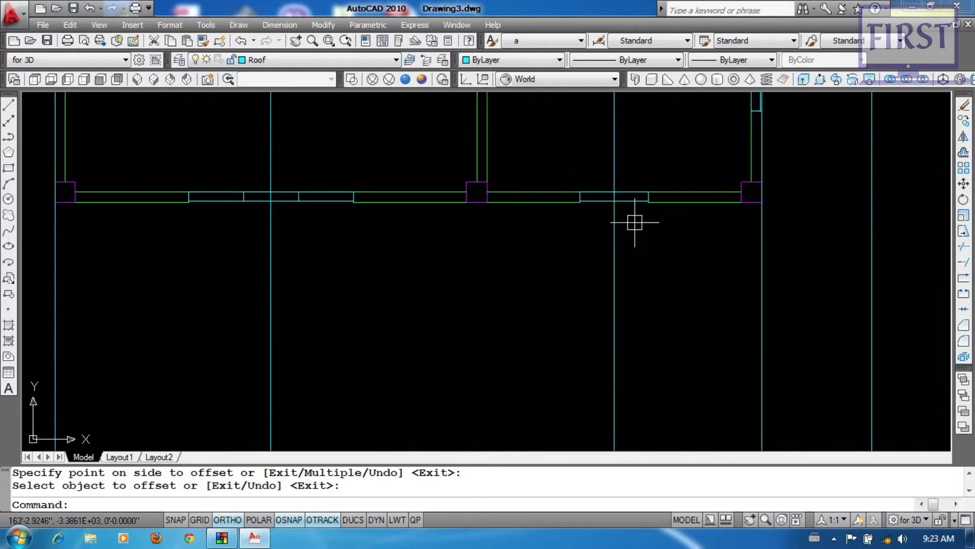
{"action": "scroll", "coordinate": [607, 278], "scroll_direction": "down", "scroll_amount": 7}
{"action": "scroll", "coordinate": [607, 278], "scroll_direction": "down", "scroll_amount": 5}
{"action": "middle_click_drag", "start_coordinate": [597, 292], "coordinate": [377, 430]}
{"action": "scroll", "coordinate": [414, 408], "scroll_direction": "down", "scroll_amount": 5}
{"action": "middle_click_drag", "start_coordinate": [477, 378], "coordinate": [529, 346]}
{"action": "scroll", "coordinate": [436, 372], "scroll_direction": "up", "scroll_amount": 3}
{"action": "middle_click_drag", "start_coordinate": [436, 372], "coordinate": [649, 285]}
{"action": "scroll", "coordinate": [562, 304], "scroll_direction": "up", "scroll_amount": 6}
{"action": "scroll", "coordinate": [638, 201], "scroll_direction": "up", "scroll_amount": 6}
{"action": "middle_click_drag", "start_coordinate": [638, 201], "coordinate": [388, 421]}
{"action": "scroll", "coordinate": [560, 254], "scroll_direction": "up", "scroll_amount": 2}
{"action": "scroll", "coordinate": [721, 251], "scroll_direction": "down", "scroll_amount": 8}
{"action": "scroll", "coordinate": [562, 285], "scroll_direction": "down", "scroll_amount": 8}
{"action": "middle_click_drag", "start_coordinate": [566, 284], "coordinate": [460, 390]}
{"action": "scroll", "coordinate": [461, 218], "scroll_direction": "up", "scroll_amount": 9}
{"action": "scroll", "coordinate": [386, 259], "scroll_direction": "up", "scroll_amount": 3}
{"action": "middle_click_drag", "start_coordinate": [393, 265], "coordinate": [455, 331]}
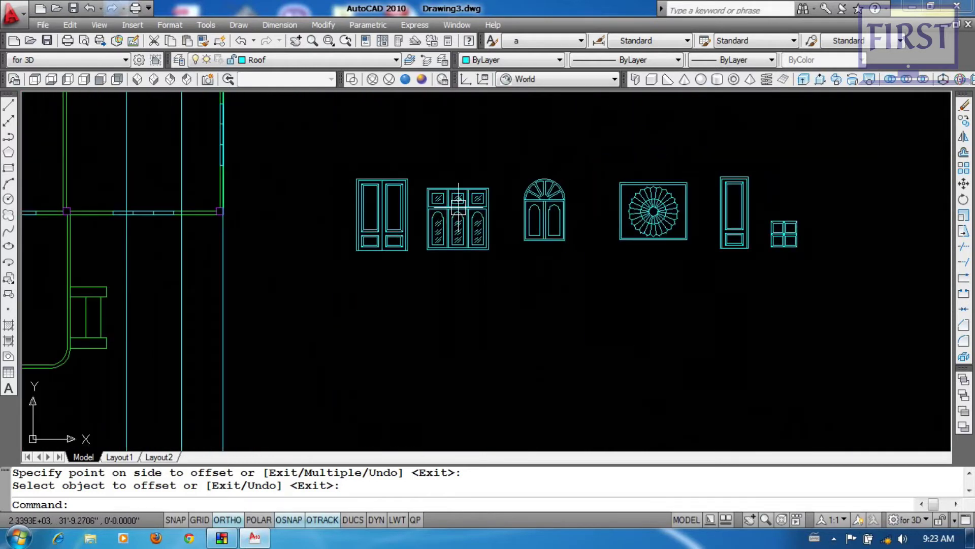
{"action": "type", "text": "o"}
{"action": "key", "text": "Return"}
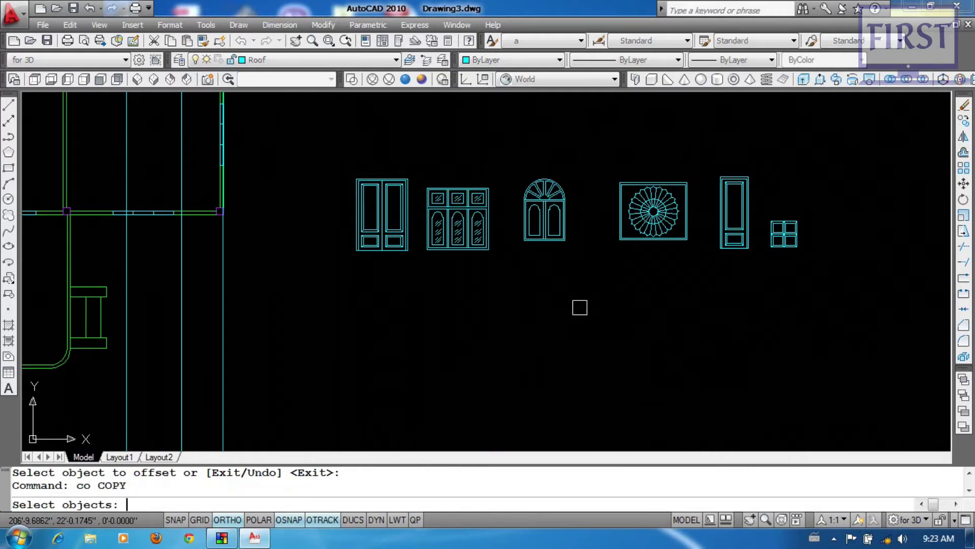
{"action": "left_click", "coordinate": [594, 269]}
{"action": "left_click", "coordinate": [508, 156]}
{"action": "key", "text": "Return"}
{"action": "scroll", "coordinate": [539, 246], "scroll_direction": "up", "scroll_amount": 5}
{"action": "scroll", "coordinate": [541, 248], "scroll_direction": "up", "scroll_amount": 2}
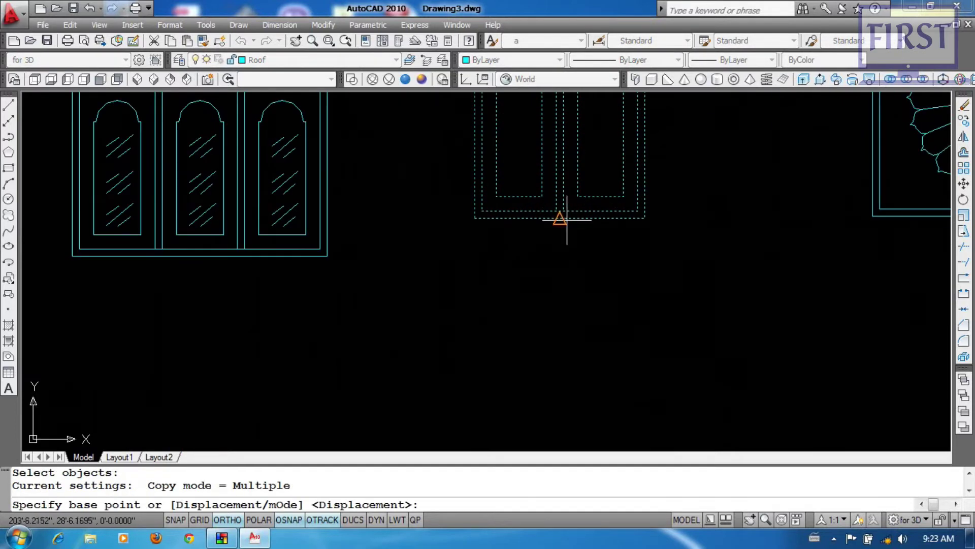
{"action": "left_click", "coordinate": [559, 217]}
{"action": "scroll", "coordinate": [530, 327], "scroll_direction": "down", "scroll_amount": 15}
{"action": "middle_click_drag", "start_coordinate": [522, 377], "coordinate": [555, 121]}
{"action": "middle_click_drag", "start_coordinate": [537, 342], "coordinate": [571, 157]}
{"action": "scroll", "coordinate": [531, 327], "scroll_direction": "up", "scroll_amount": 8}
{"action": "middle_click_drag", "start_coordinate": [529, 392], "coordinate": [529, 157]}
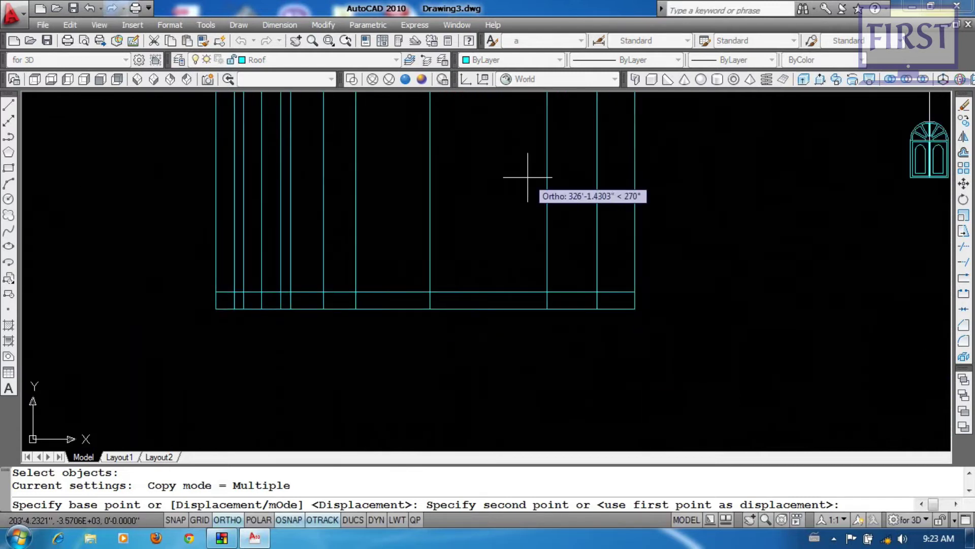
{"action": "right_click", "coordinate": [529, 182], "text": "shift"}
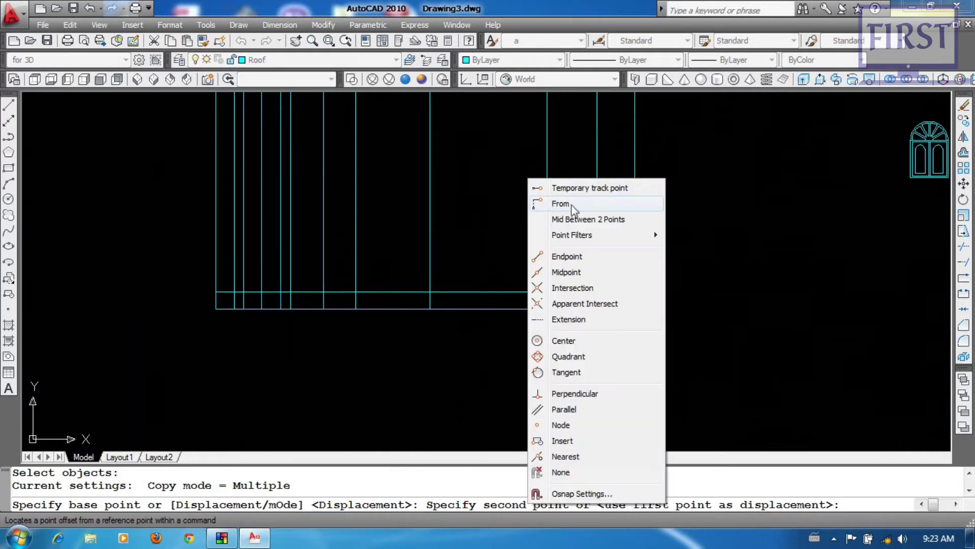
{"action": "left_click", "coordinate": [553, 206]}
{"action": "scroll", "coordinate": [552, 212], "scroll_direction": "down", "scroll_amount": 4}
{"action": "middle_click_drag", "start_coordinate": [554, 214], "coordinate": [555, 282]}
{"action": "scroll", "coordinate": [555, 283], "scroll_direction": "down", "scroll_amount": 4}
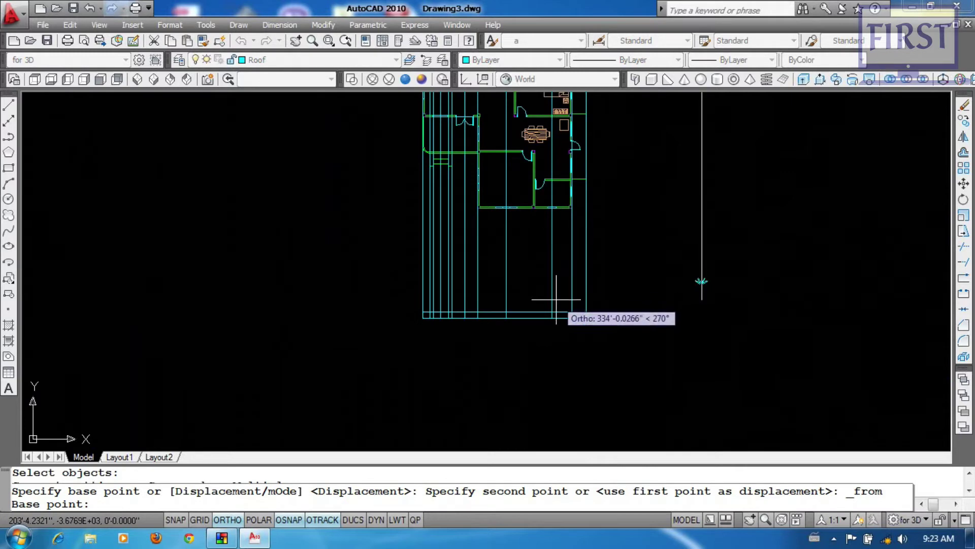
{"action": "scroll", "coordinate": [556, 299], "scroll_direction": "up", "scroll_amount": 3}
{"action": "scroll", "coordinate": [557, 312], "scroll_direction": "up", "scroll_amount": 3}
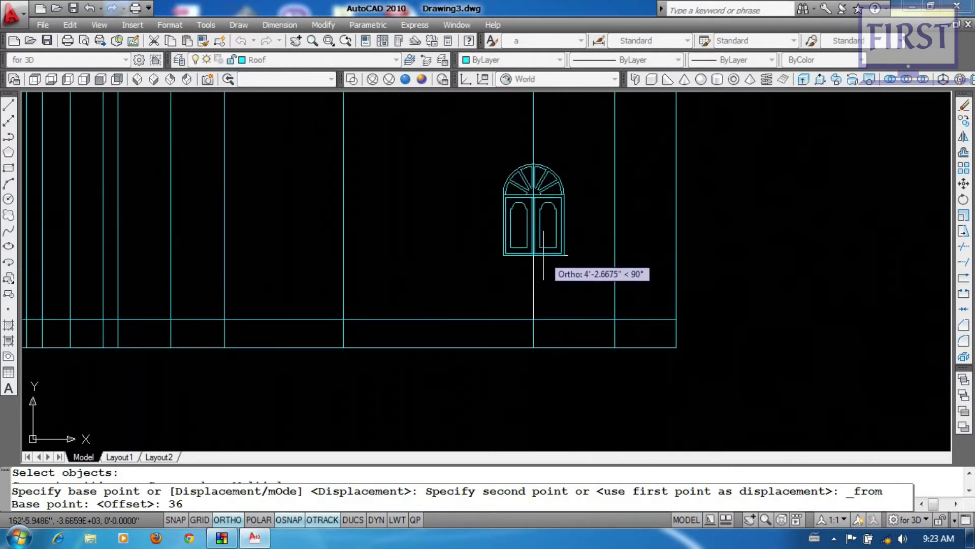
{"action": "key", "text": "Return"}
{"action": "key", "text": "Return"}
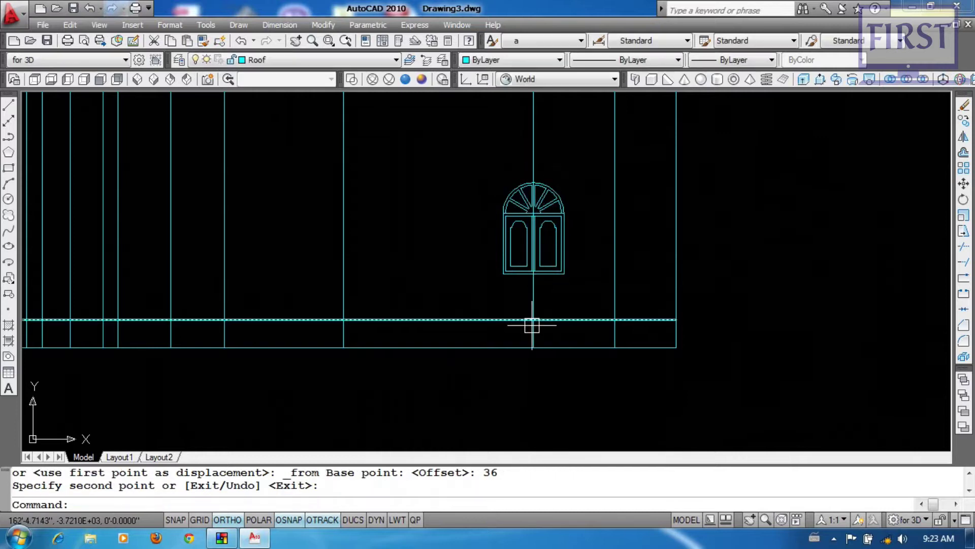
{"action": "left_click", "coordinate": [533, 301]}
{"action": "key", "text": "Return"}
Copy the three-panel window by its bottom midpoint to 36 inches above the floor line on its centre line, and erase that construction line.
{"action": "scroll", "coordinate": [534, 301], "scroll_direction": "down", "scroll_amount": 5}
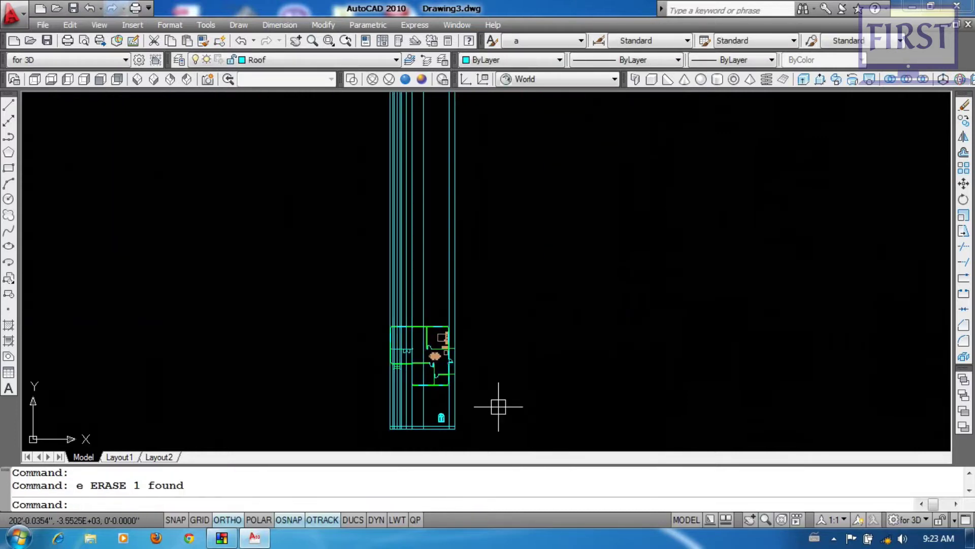
{"action": "scroll", "coordinate": [387, 200], "scroll_direction": "up", "scroll_amount": 6}
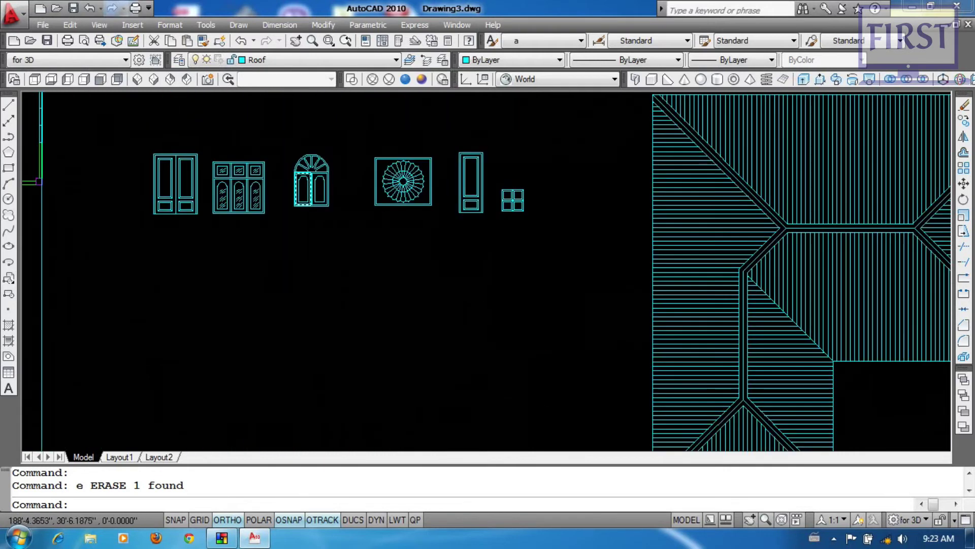
{"action": "type", "text": "co"}
{"action": "key", "text": "Return"}
{"action": "left_click", "coordinate": [465, 168]}
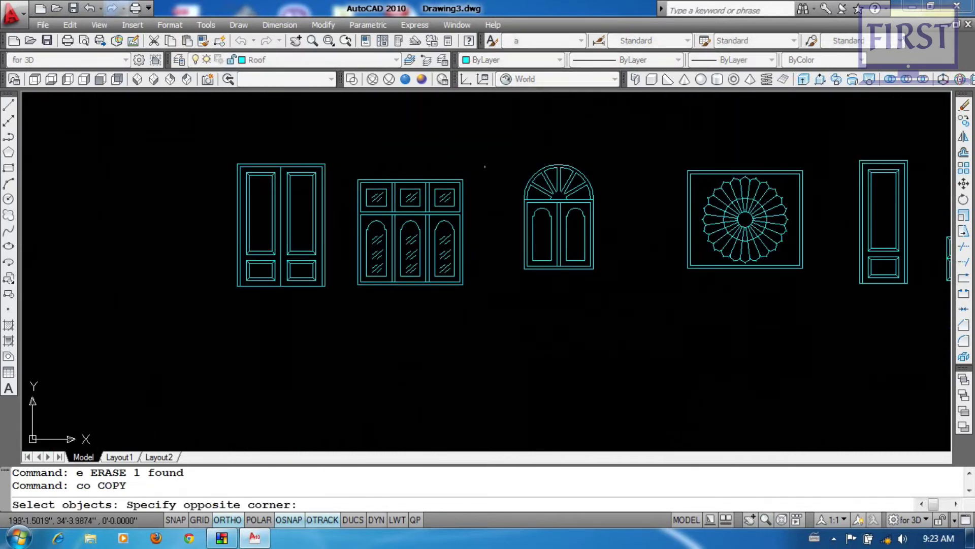
{"action": "left_click", "coordinate": [347, 289]}
{"action": "key", "text": "Return"}
{"action": "scroll", "coordinate": [405, 297], "scroll_direction": "up", "scroll_amount": 5}
{"action": "left_click", "coordinate": [421, 262]}
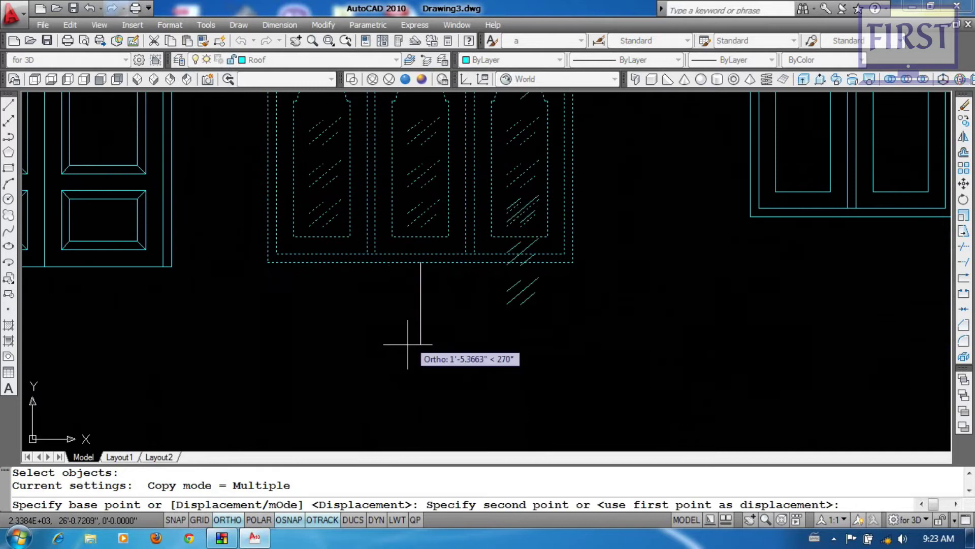
{"action": "scroll", "coordinate": [409, 355], "scroll_direction": "down", "scroll_amount": 12}
{"action": "middle_click_drag", "start_coordinate": [426, 331], "coordinate": [538, 130]}
{"action": "middle_click_drag", "start_coordinate": [458, 298], "coordinate": [516, 101]}
{"action": "scroll", "coordinate": [471, 268], "scroll_direction": "down", "scroll_amount": 2}
{"action": "middle_click_drag", "start_coordinate": [449, 350], "coordinate": [471, 148]}
{"action": "scroll", "coordinate": [503, 425], "scroll_direction": "up", "scroll_amount": 3}
{"action": "middle_click_drag", "start_coordinate": [500, 424], "coordinate": [522, 256]}
{"action": "scroll", "coordinate": [522, 255], "scroll_direction": "up", "scroll_amount": 2}
{"action": "right_click", "coordinate": [497, 201], "text": "shift"}
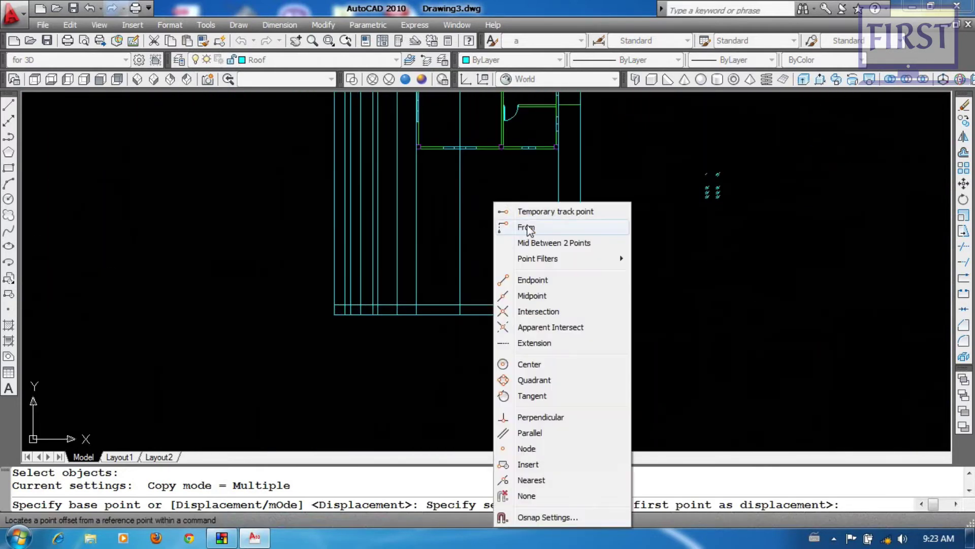
{"action": "left_click", "coordinate": [523, 224]}
{"action": "left_click", "coordinate": [460, 305]}
{"action": "type", "text": "36"}
{"action": "key", "text": "Return"}
{"action": "key", "text": "Return"}
{"action": "type", "text": "e"}
{"action": "key", "text": "Return"}
Examine the window types and sill heights in the right elevation of inter half.dwg, and the bathroom window in its floor plan.
{"action": "middle_click_drag", "start_coordinate": [663, 310], "coordinate": [665, 311]}
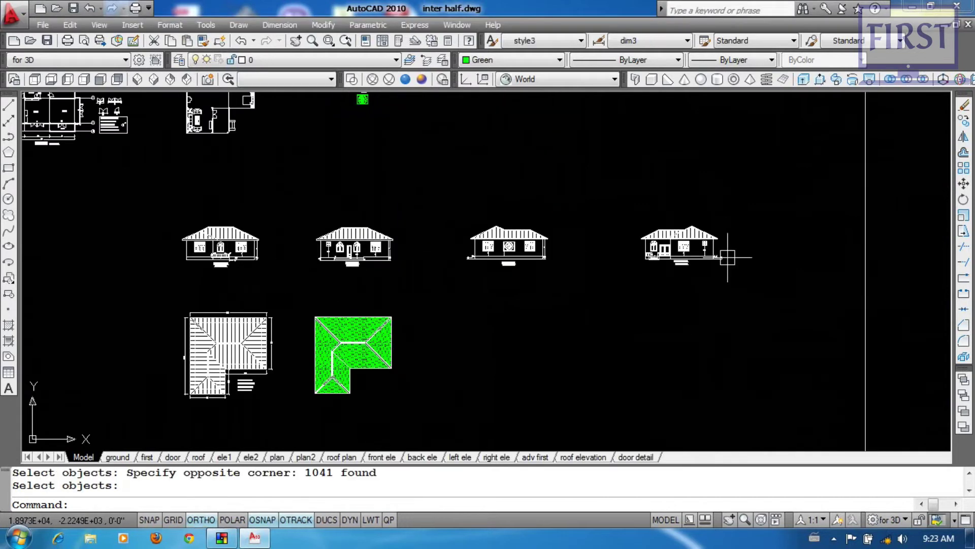
{"action": "scroll", "coordinate": [720, 257], "scroll_direction": "up", "scroll_amount": 5}
{"action": "scroll", "coordinate": [609, 238], "scroll_direction": "up", "scroll_amount": 6}
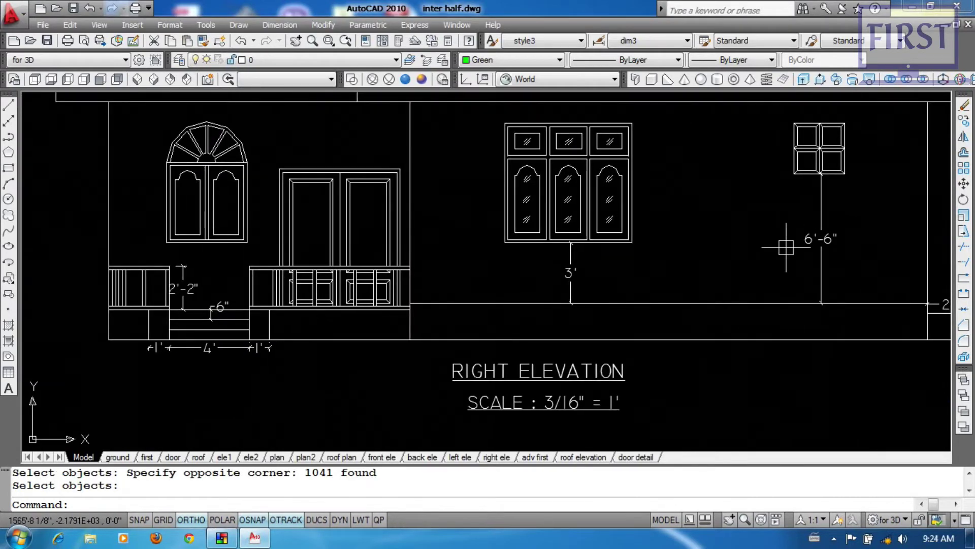
{"action": "middle_click_drag", "start_coordinate": [858, 171], "coordinate": [805, 214]}
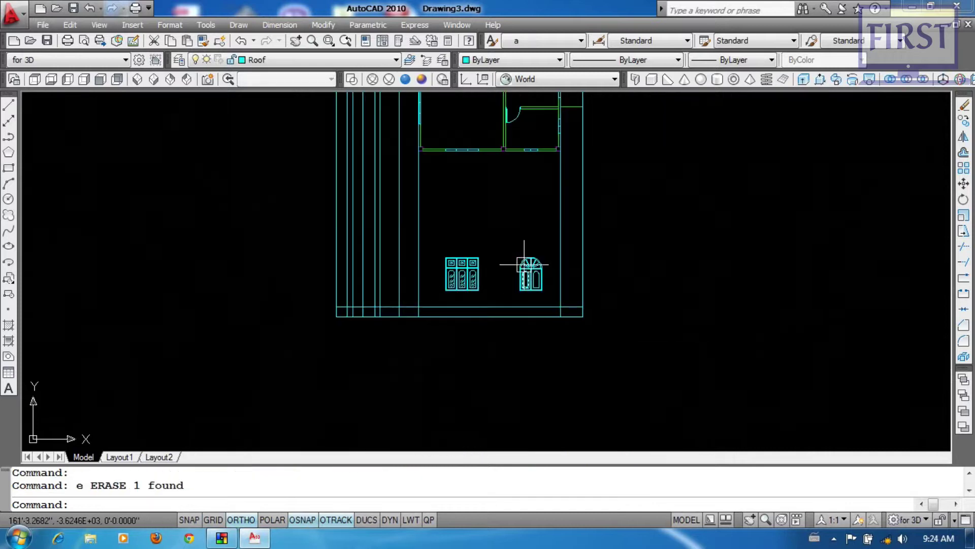
{"action": "middle_click_drag", "start_coordinate": [526, 266], "coordinate": [513, 297]}
{"action": "scroll", "coordinate": [520, 307], "scroll_direction": "up", "scroll_amount": 6}
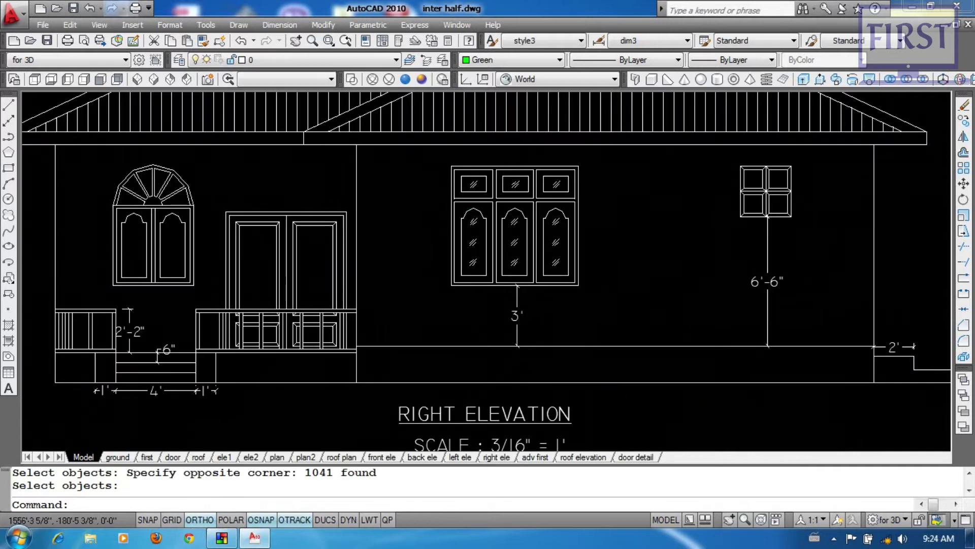
{"action": "scroll", "coordinate": [505, 305], "scroll_direction": "down", "scroll_amount": 6}
{"action": "scroll", "coordinate": [468, 364], "scroll_direction": "up", "scroll_amount": 5}
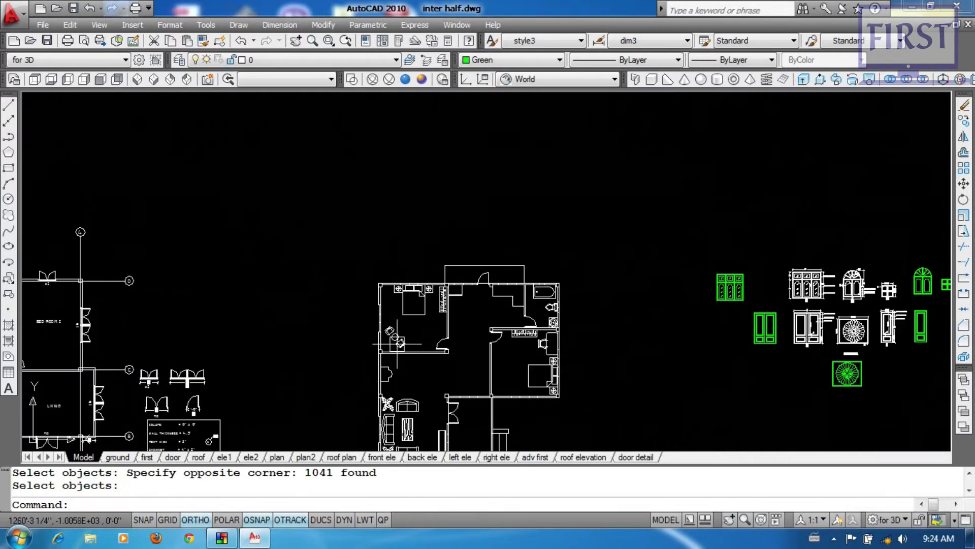
{"action": "scroll", "coordinate": [501, 174], "scroll_direction": "up", "scroll_amount": 5}
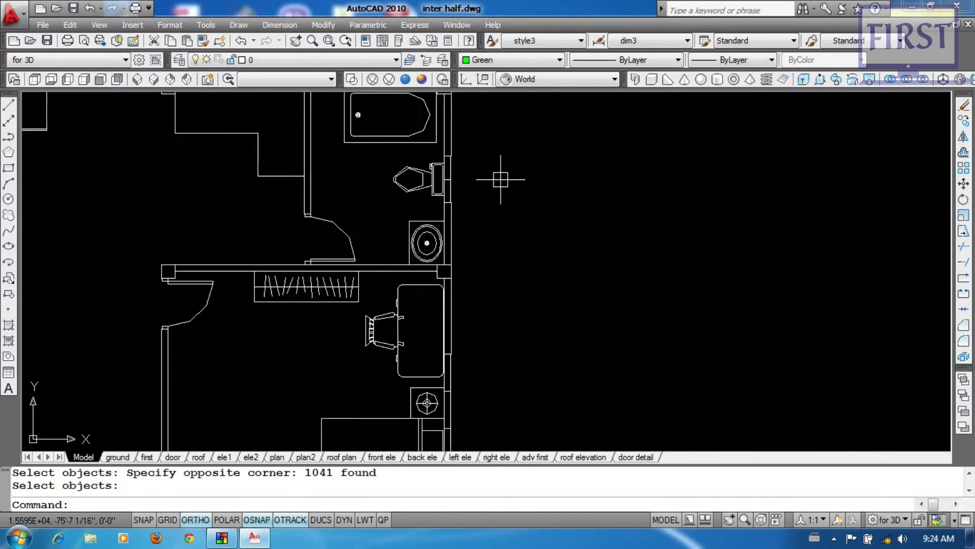
{"action": "key", "text": "Return"}
{"action": "scroll", "coordinate": [457, 238], "scroll_direction": "up", "scroll_amount": 2}
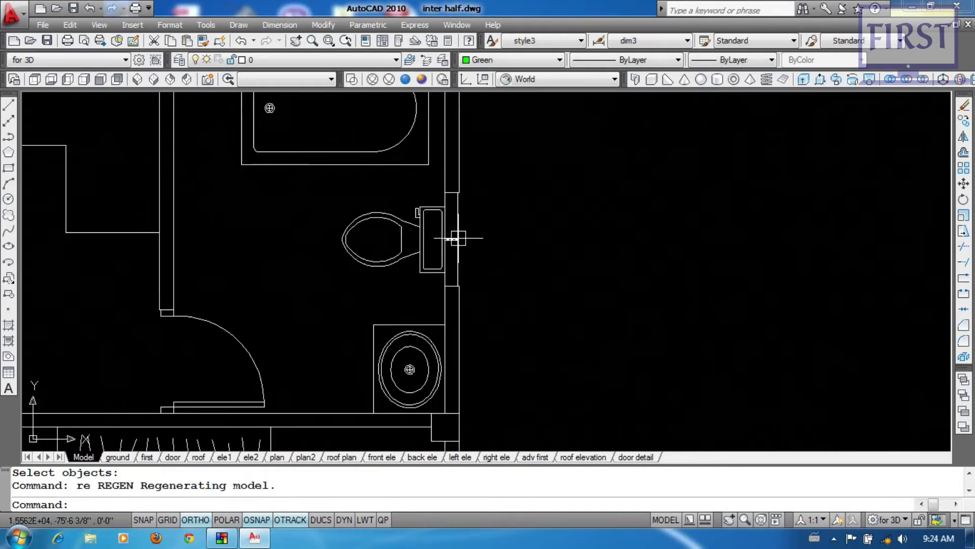
Back in Drawing3.dwg, copy the small four-pane window by its bottom midpoint onto the floor line directly below the arched window.
{"action": "key", "text": "ctrl+Tab"}
{"action": "scroll", "coordinate": [567, 291], "scroll_direction": "down", "scroll_amount": 6}
{"action": "mouse_move", "coordinate": [526, 364]}
{"action": "middle_mouse_down"}
{"action": "mouse_move", "coordinate": [561, 274]}
{"action": "mouse_move", "coordinate": [454, 415]}
{"action": "mouse_move", "coordinate": [414, 439]}
{"action": "middle_mouse_up"}
{"action": "scroll", "coordinate": [531, 300], "scroll_direction": "down", "scroll_amount": 1}
{"action": "mouse_move", "coordinate": [531, 300]}
{"action": "middle_mouse_down"}
{"action": "mouse_move", "coordinate": [535, 279]}
{"action": "mouse_move", "coordinate": [516, 457]}
{"action": "middle_mouse_up"}
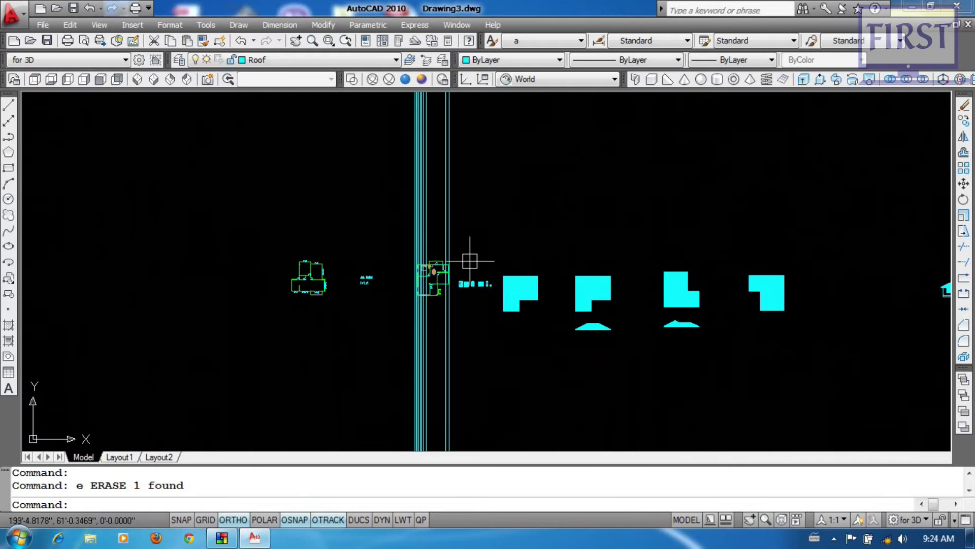
{"action": "scroll", "coordinate": [470, 261], "scroll_direction": "up", "scroll_amount": 4}
{"action": "middle_click_drag", "start_coordinate": [572, 423], "coordinate": [514, 340]}
{"action": "scroll", "coordinate": [538, 355], "scroll_direction": "up", "scroll_amount": 5}
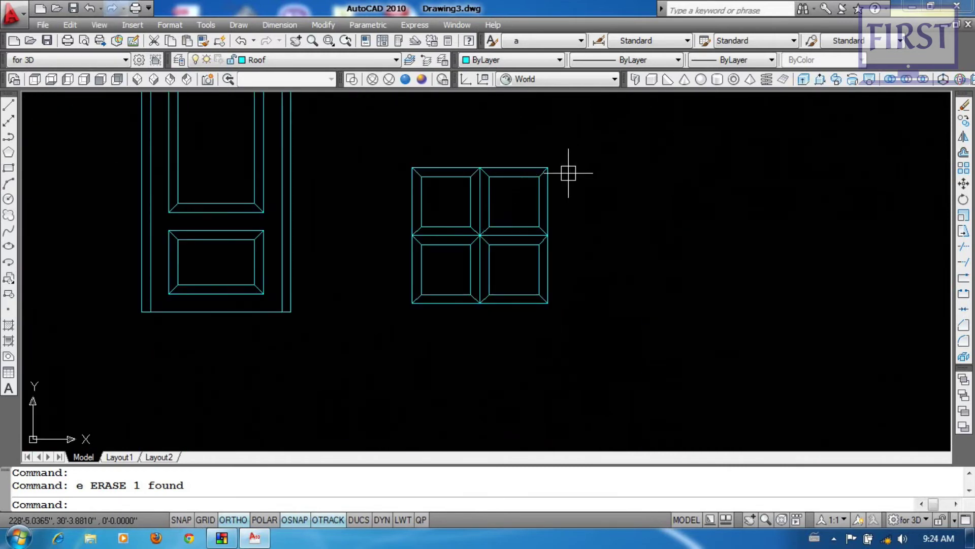
{"action": "type", "text": "o"}
{"action": "key", "text": "Return"}
{"action": "left_click", "coordinate": [399, 148]}
{"action": "left_click", "coordinate": [589, 355]}
{"action": "key", "text": "Return"}
{"action": "scroll", "coordinate": [469, 303], "scroll_direction": "up", "scroll_amount": 3}
{"action": "left_click", "coordinate": [450, 289]}
{"action": "scroll", "coordinate": [497, 381], "scroll_direction": "down", "scroll_amount": 7}
{"action": "middle_click_drag", "start_coordinate": [496, 370], "coordinate": [519, 168]}
{"action": "scroll", "coordinate": [490, 336], "scroll_direction": "down", "scroll_amount": 4}
{"action": "middle_click_drag", "start_coordinate": [513, 299], "coordinate": [548, 222]}
{"action": "scroll", "coordinate": [540, 364], "scroll_direction": "up", "scroll_amount": 12}
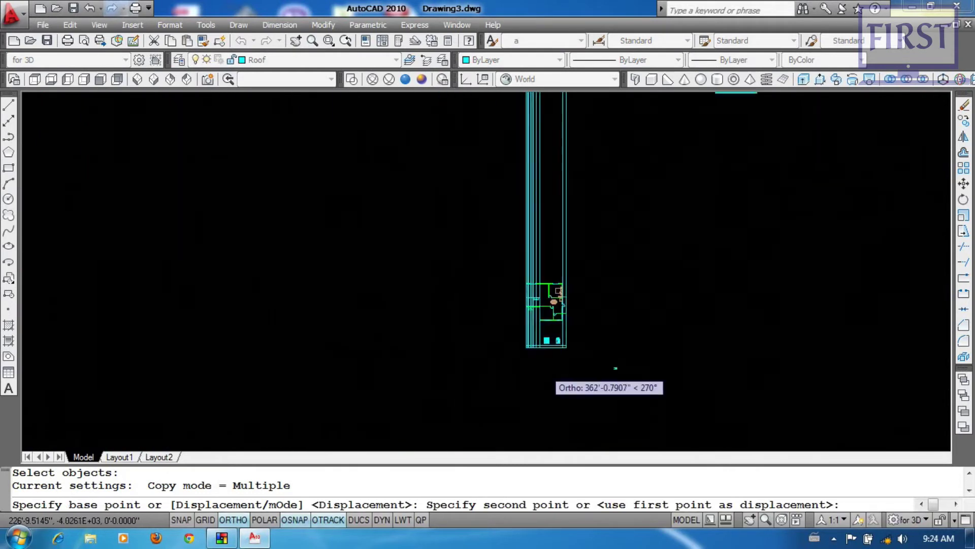
{"action": "scroll", "coordinate": [572, 269], "scroll_direction": "up", "scroll_amount": 4}
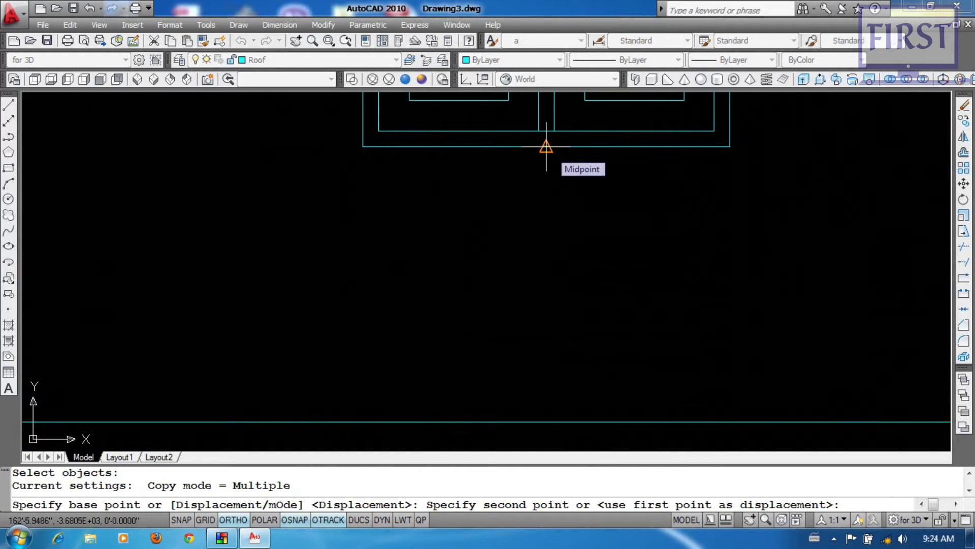
{"action": "scroll", "coordinate": [636, 167], "scroll_direction": "down", "scroll_amount": 3}
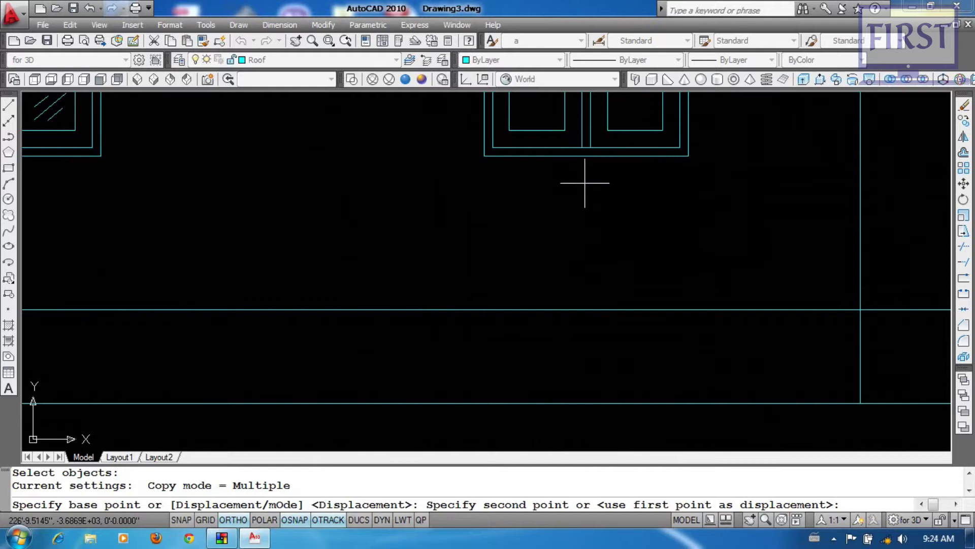
{"action": "right_click", "coordinate": [587, 266], "text": "shift"}
{"action": "left_click", "coordinate": [620, 222]}
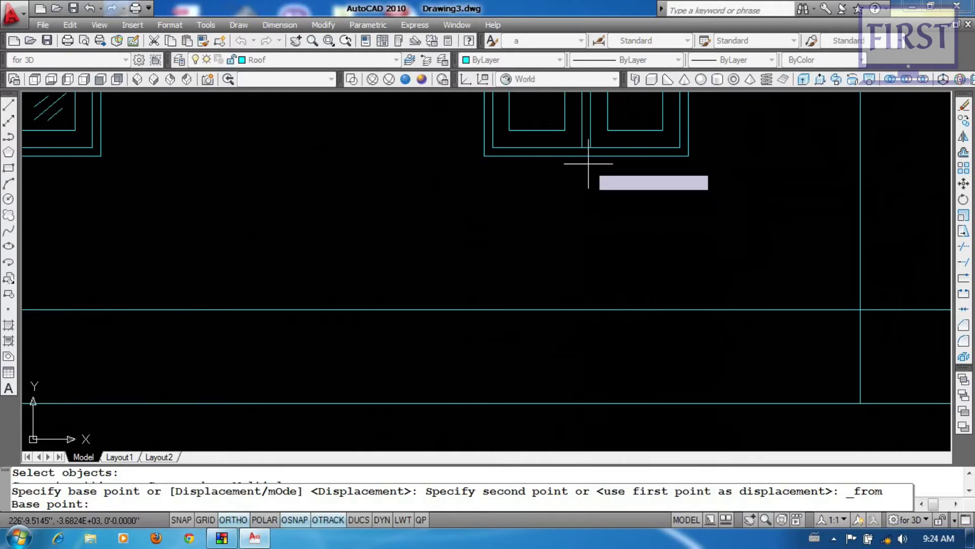
{"action": "left_click", "coordinate": [587, 156]}
{"action": "left_click", "coordinate": [586, 308]}
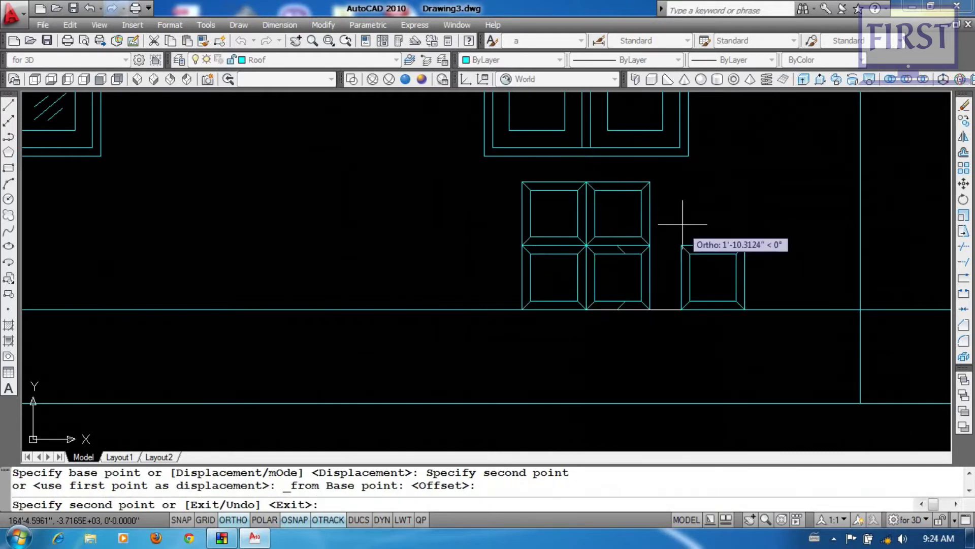
{"action": "key", "text": "Return"}
Erase the arched window that stands directly above the small four-pane window in the right elevation.
{"action": "scroll", "coordinate": [681, 227], "scroll_direction": "down", "scroll_amount": 5}
{"action": "scroll", "coordinate": [514, 104], "scroll_direction": "down", "scroll_amount": 2}
{"action": "left_click", "coordinate": [512, 106]}
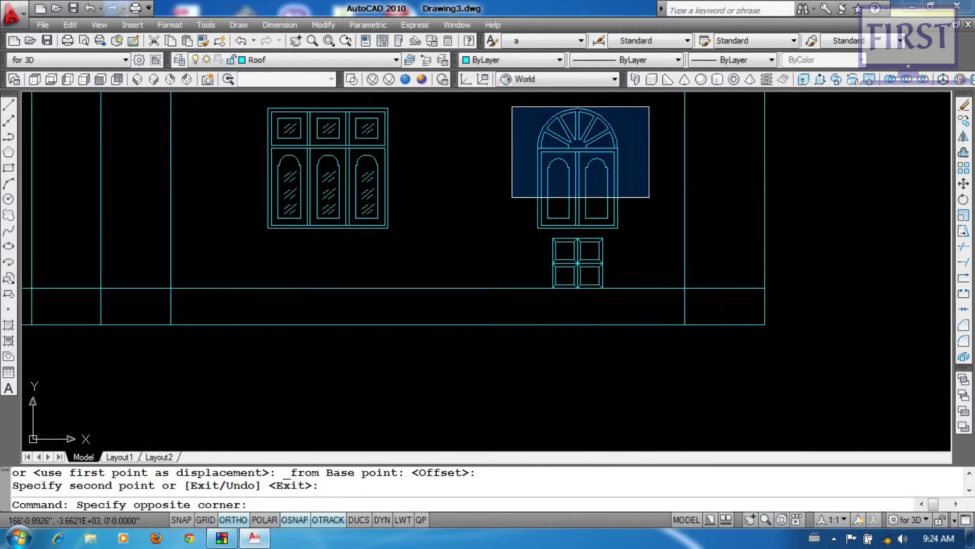
{"action": "left_click", "coordinate": [660, 235]}
{"action": "type", "text": "e"}
{"action": "key", "text": "Return"}
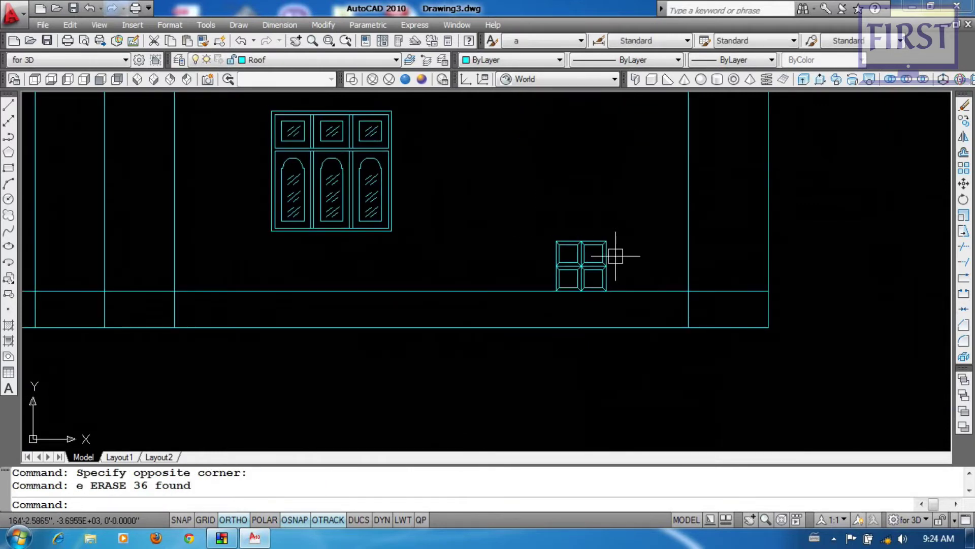
Move the small four-pane window 36 inches straight up from the floor line.
{"action": "type", "text": "m"}
{"action": "key", "text": "Return"}
{"action": "left_click", "coordinate": [496, 223]}
{"action": "left_click", "coordinate": [635, 313]}
{"action": "key", "text": "Return"}
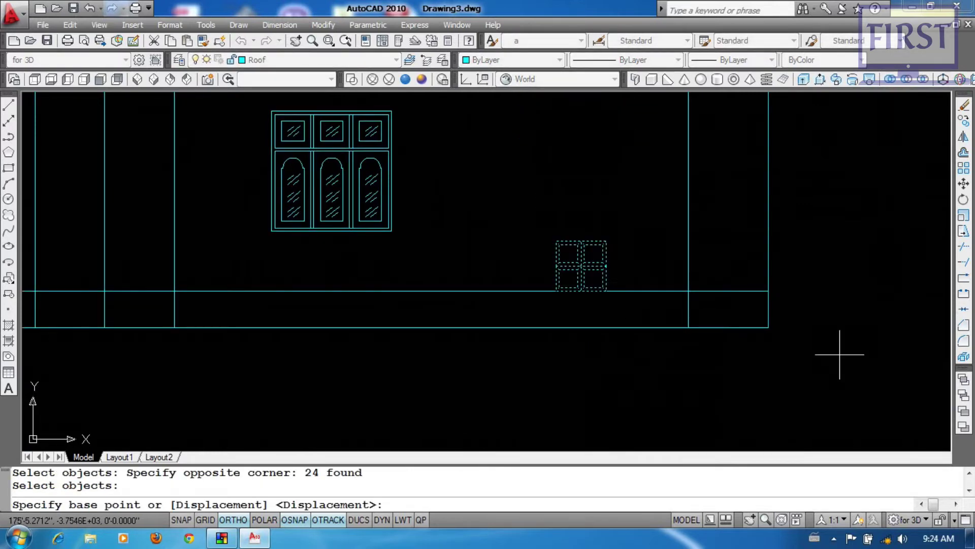
{"action": "left_click", "coordinate": [840, 357]}
{"action": "middle_click_drag", "start_coordinate": [842, 281], "coordinate": [840, 316]}
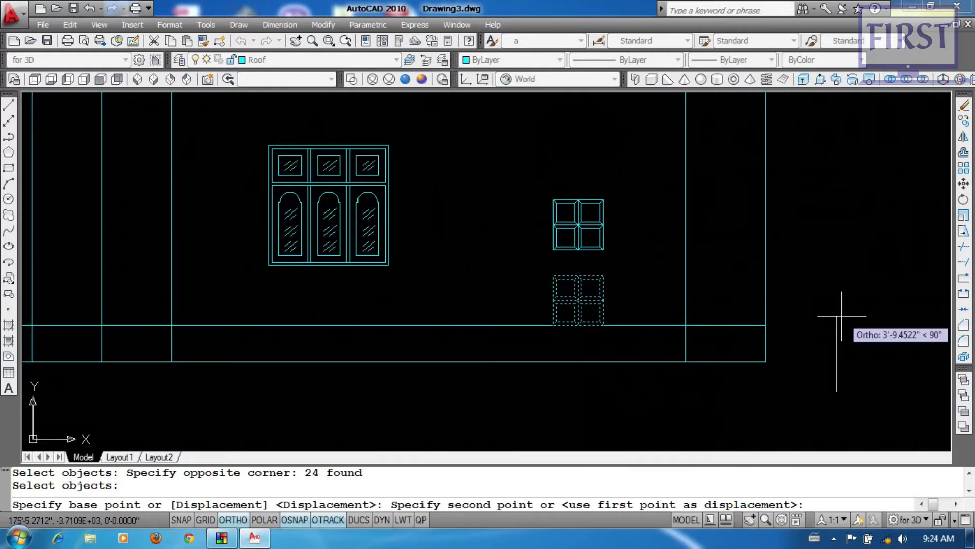
{"action": "type", "text": "36"}
{"action": "key", "text": "Return"}
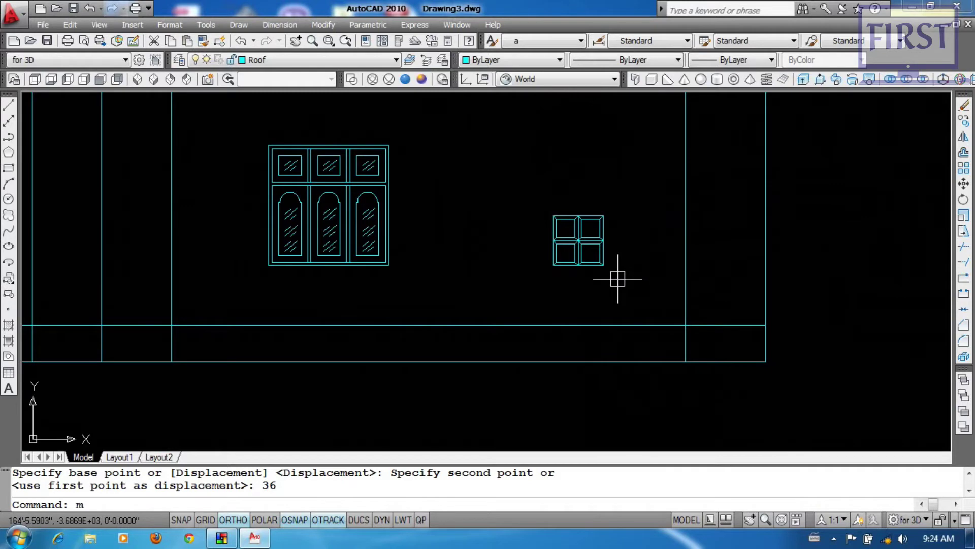
Raise the four-pane window by a further 36 inches and regenerate the drawing.
{"action": "type", "text": "m"}
{"action": "key", "text": "Return"}
{"action": "left_click", "coordinate": [632, 292]}
{"action": "left_click", "coordinate": [530, 208]}
{"action": "key", "text": "Return"}
{"action": "left_click", "coordinate": [636, 285]}
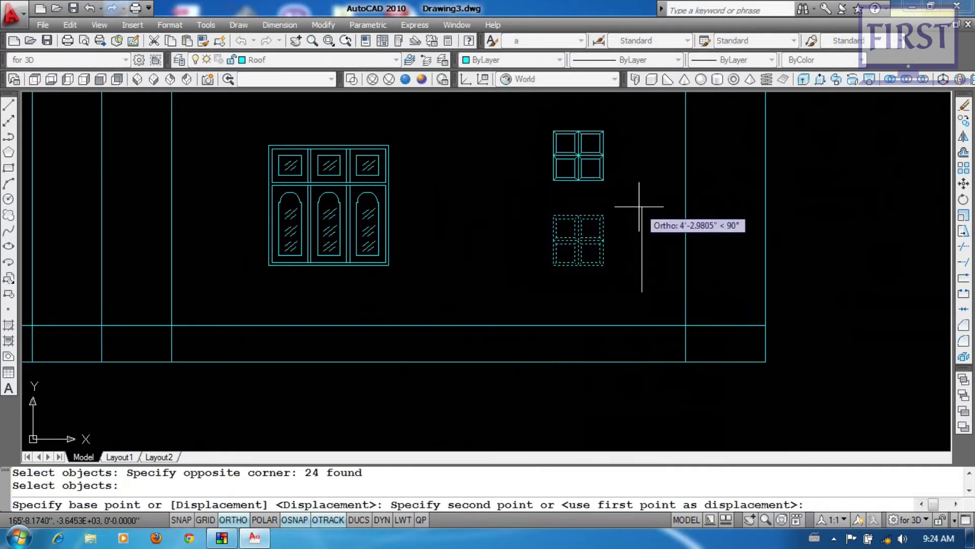
{"action": "type", "text": "36"}
{"action": "key", "text": "Return"}
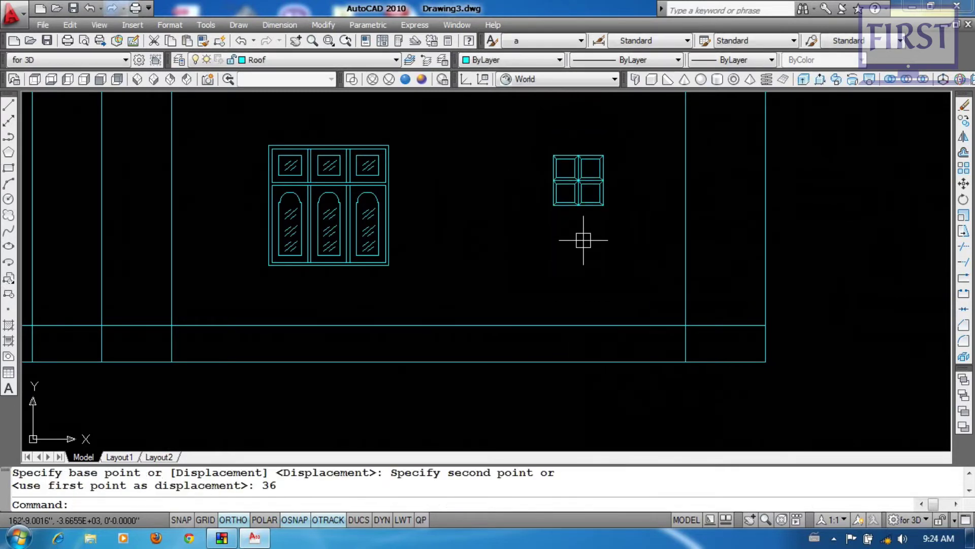
{"action": "type", "text": "re"}
{"action": "key", "text": "Return"}
{"action": "key", "text": "Return"}
Examine which construction line runs from the double door's centre in the rotated floor plan down to the elevation.
{"action": "scroll", "coordinate": [496, 304], "scroll_direction": "down", "scroll_amount": 5}
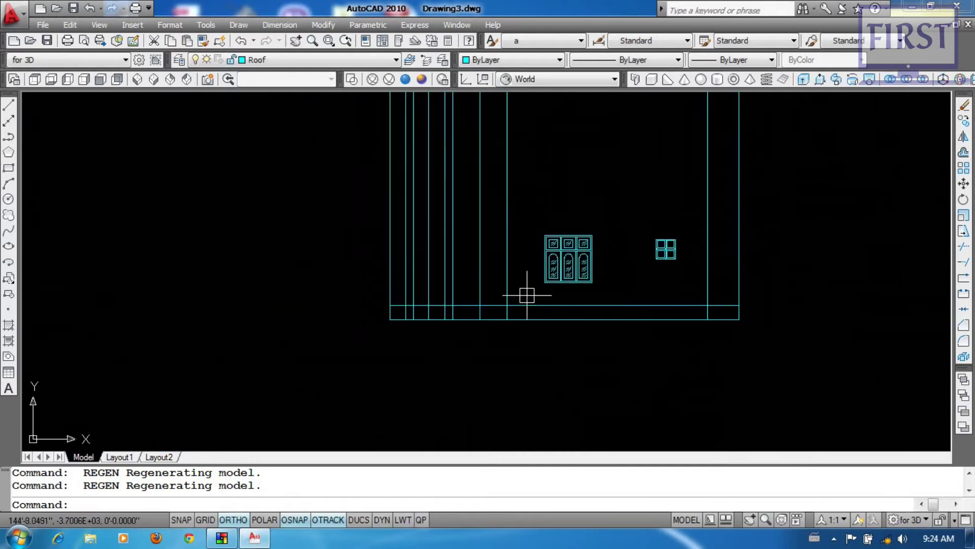
{"action": "scroll", "coordinate": [555, 279], "scroll_direction": "down", "scroll_amount": 5}
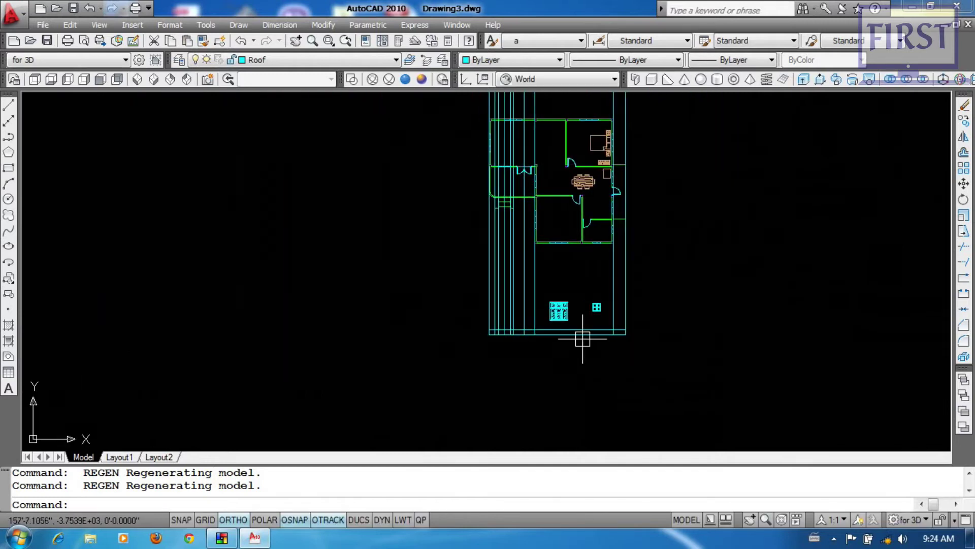
{"action": "scroll", "coordinate": [533, 320], "scroll_direction": "up", "scroll_amount": 4}
{"action": "scroll", "coordinate": [535, 311], "scroll_direction": "down", "scroll_amount": 2}
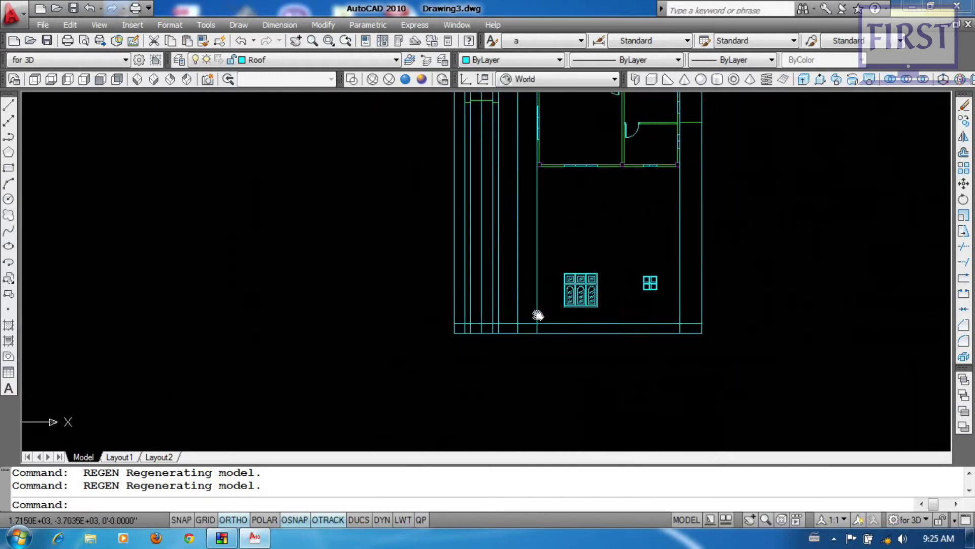
{"action": "scroll", "coordinate": [569, 307], "scroll_direction": "up", "scroll_amount": 3}
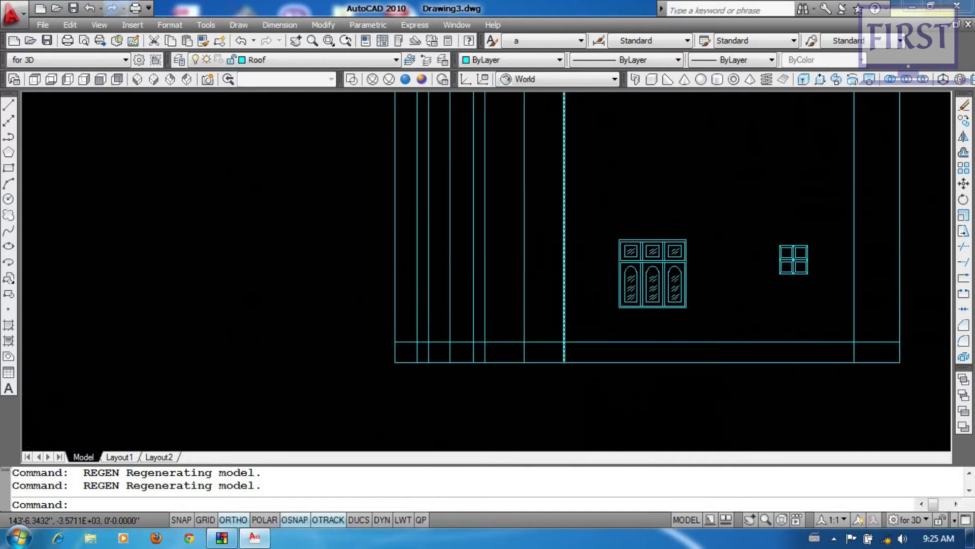
{"action": "scroll", "coordinate": [565, 233], "scroll_direction": "down", "scroll_amount": 4}
{"action": "scroll", "coordinate": [562, 356], "scroll_direction": "up", "scroll_amount": 4}
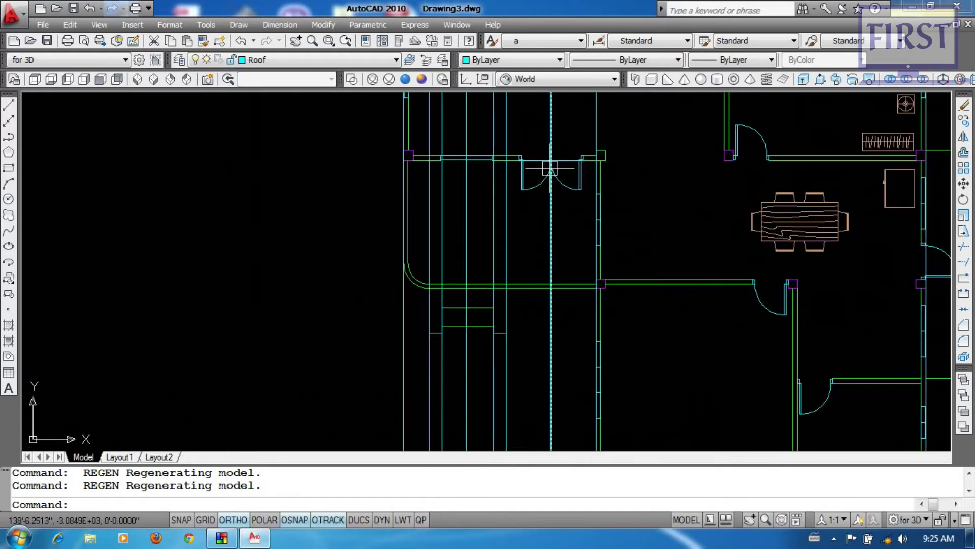
{"action": "scroll", "coordinate": [550, 167], "scroll_direction": "down", "scroll_amount": 6}
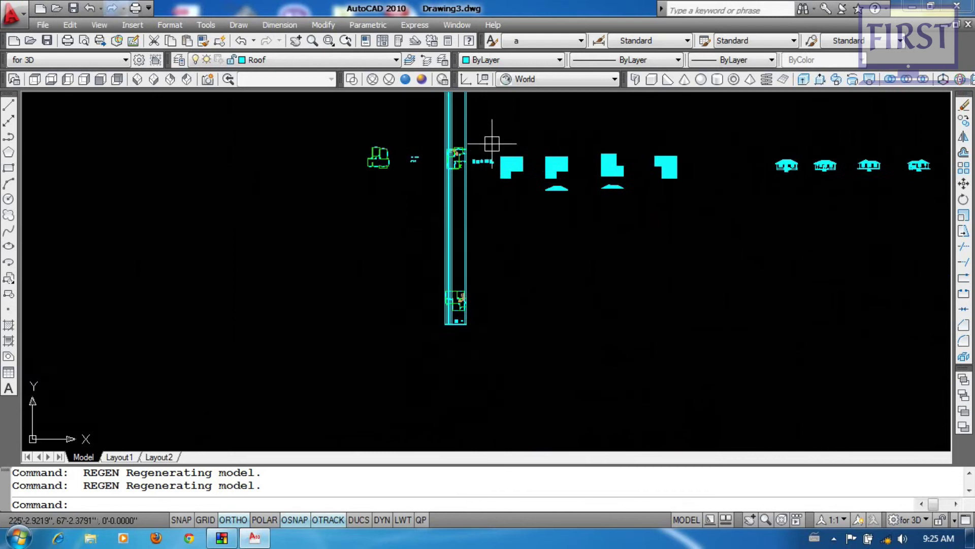
Copy the double door by its bottom midpoint onto the intersection of its centre line and the floor line.
{"action": "scroll", "coordinate": [493, 151], "scroll_direction": "up", "scroll_amount": 8}
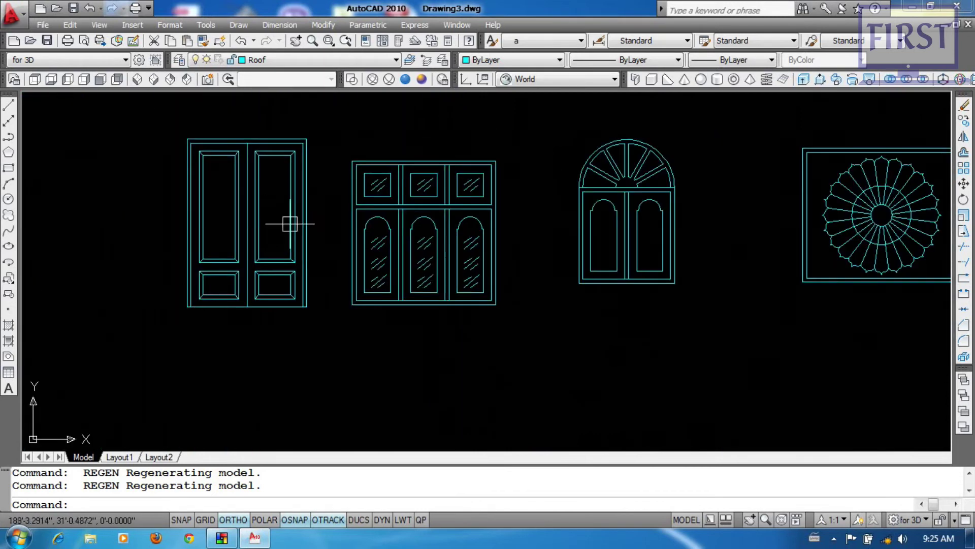
{"action": "middle_click_drag", "start_coordinate": [265, 220], "coordinate": [328, 245]}
{"action": "left_click", "coordinate": [394, 136]}
{"action": "left_click", "coordinate": [327, 224]}
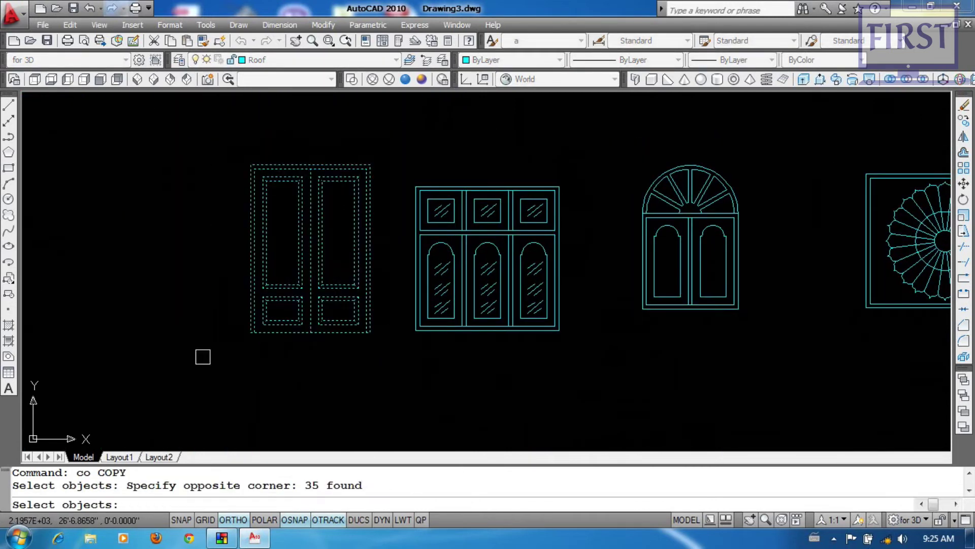
{"action": "key", "text": "Return"}
{"action": "scroll", "coordinate": [320, 330], "scroll_direction": "up", "scroll_amount": 3}
{"action": "left_click", "coordinate": [321, 321]}
{"action": "scroll", "coordinate": [365, 379], "scroll_direction": "down", "scroll_amount": 8}
{"action": "middle_click_drag", "start_coordinate": [457, 331], "coordinate": [518, 186]}
{"action": "middle_click_drag", "start_coordinate": [489, 427], "coordinate": [501, 172]}
{"action": "scroll", "coordinate": [501, 172], "scroll_direction": "up", "scroll_amount": 6}
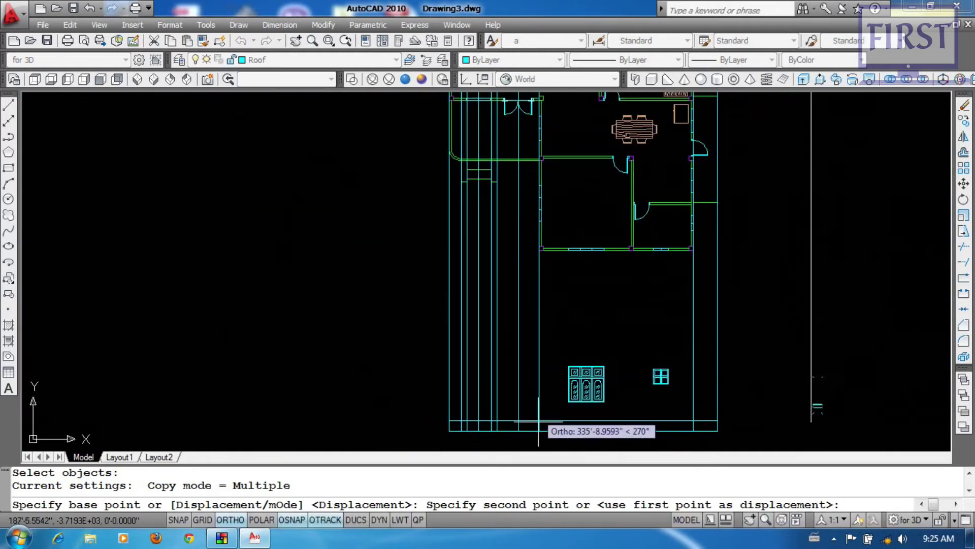
{"action": "scroll", "coordinate": [500, 422], "scroll_direction": "up", "scroll_amount": 5}
{"action": "left_click", "coordinate": [500, 367]}
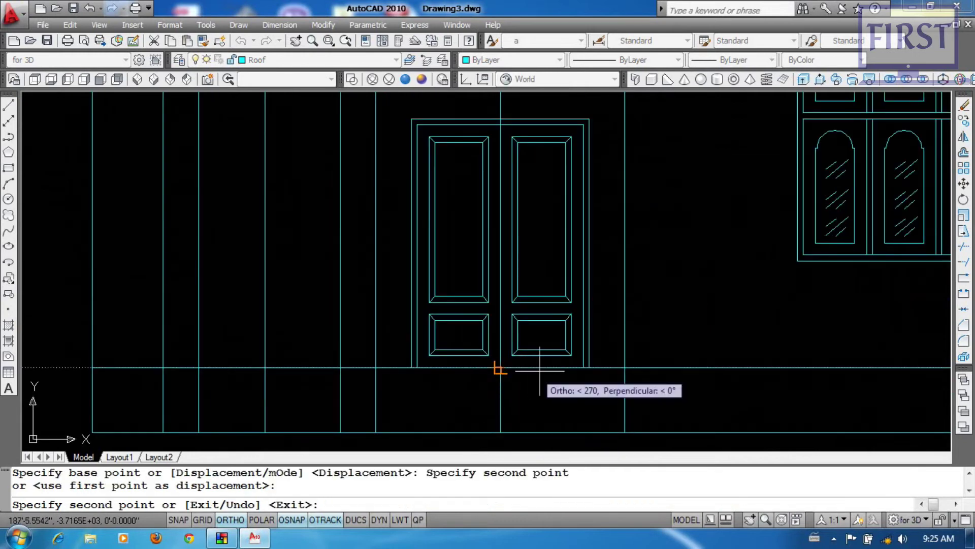
{"action": "key", "text": "Return"}
Examine the porch railing, steps and their dimensions in the right elevation of inter half.dwg.
{"action": "key", "text": "ctrl+Tab"}
{"action": "scroll", "coordinate": [508, 292], "scroll_direction": "down", "scroll_amount": 5}
{"action": "mouse_move", "coordinate": [478, 359]}
{"action": "middle_mouse_down"}
{"action": "mouse_move", "coordinate": [523, 292]}
{"action": "mouse_move", "coordinate": [581, 155]}
{"action": "middle_mouse_up"}
{"action": "scroll", "coordinate": [529, 331], "scroll_direction": "down", "scroll_amount": 3}
{"action": "mouse_move", "coordinate": [528, 331]}
{"action": "middle_mouse_down"}
{"action": "mouse_move", "coordinate": [520, 302]}
{"action": "mouse_move", "coordinate": [436, 191]}
{"action": "middle_mouse_up"}
{"action": "scroll", "coordinate": [818, 296], "scroll_direction": "up", "scroll_amount": 4}
{"action": "scroll", "coordinate": [546, 237], "scroll_direction": "up", "scroll_amount": 6}
{"action": "middle_click_drag", "start_coordinate": [551, 209], "coordinate": [625, 401]}
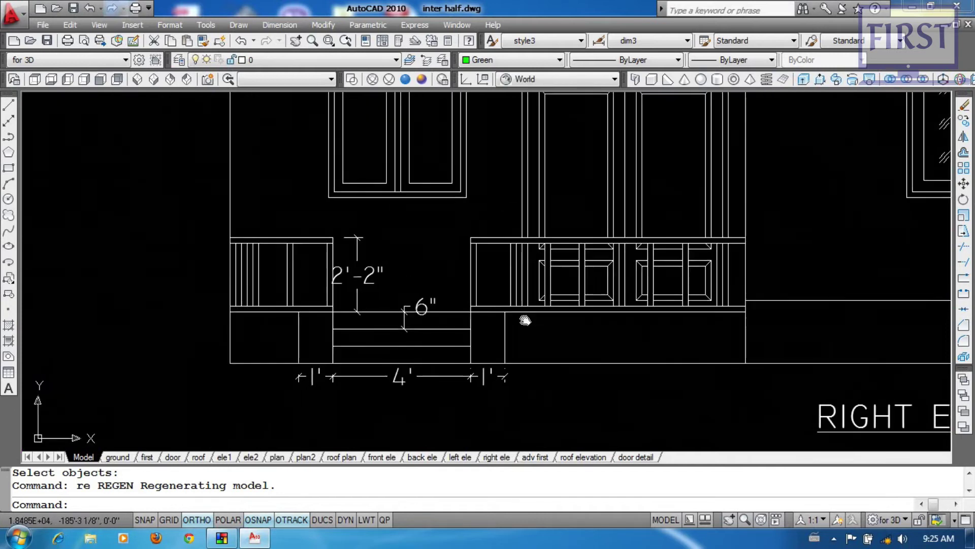
{"action": "scroll", "coordinate": [593, 323], "scroll_direction": "up", "scroll_amount": 3}
{"action": "middle_click_drag", "start_coordinate": [637, 315], "coordinate": [648, 346]}
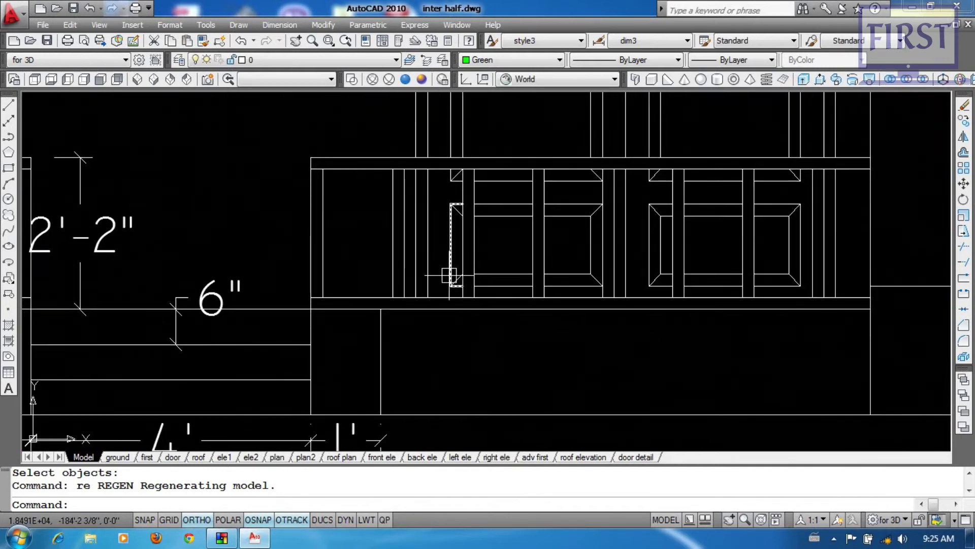
{"action": "scroll", "coordinate": [449, 275], "scroll_direction": "down", "scroll_amount": 2}
{"action": "scroll", "coordinate": [457, 320], "scroll_direction": "up", "scroll_amount": 2}
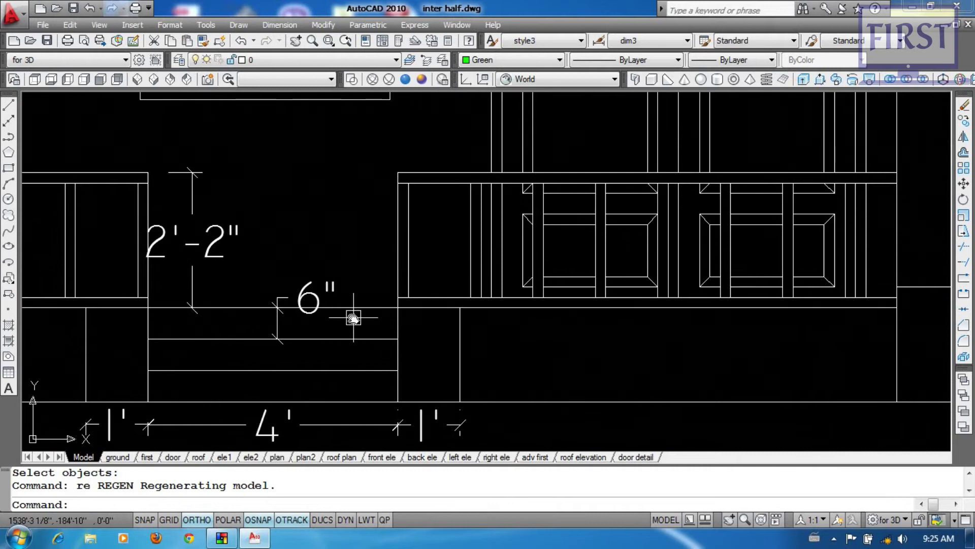
{"action": "middle_click_drag", "start_coordinate": [353, 318], "coordinate": [406, 277]}
{"action": "middle_click_drag", "start_coordinate": [330, 295], "coordinate": [395, 274]}
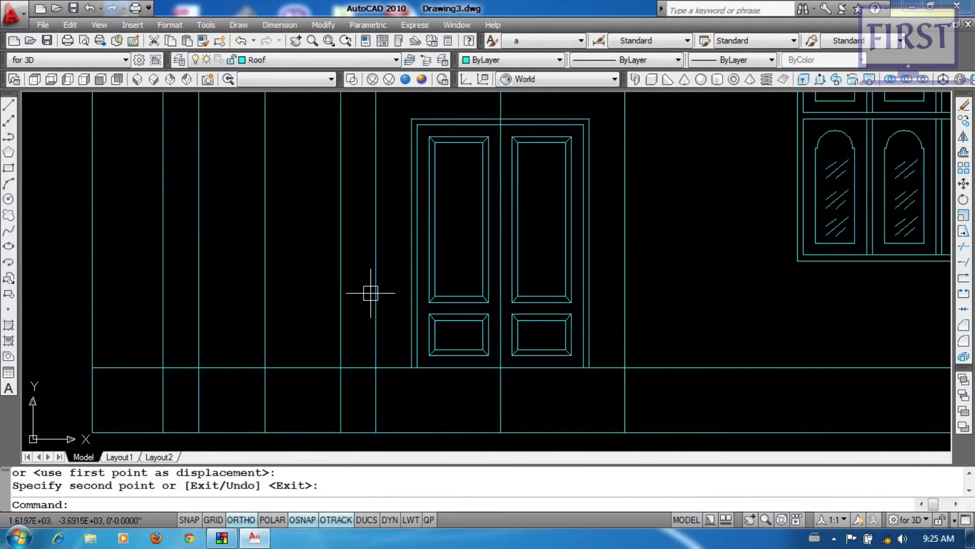
Back in Drawing3.dwg, trace the porch construction lines to the window beside the double door in the floor plan.
{"action": "middle_click_drag", "start_coordinate": [370, 289], "coordinate": [496, 322]}
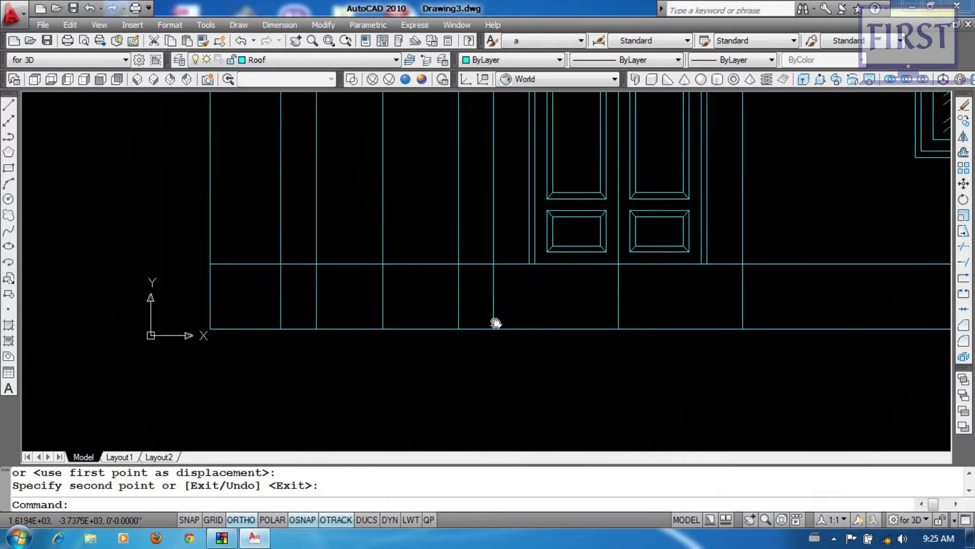
{"action": "mouse_move", "coordinate": [290, 274]}
{"action": "middle_mouse_down"}
{"action": "mouse_move", "coordinate": [311, 307]}
{"action": "mouse_move", "coordinate": [291, 288]}
{"action": "middle_mouse_up"}
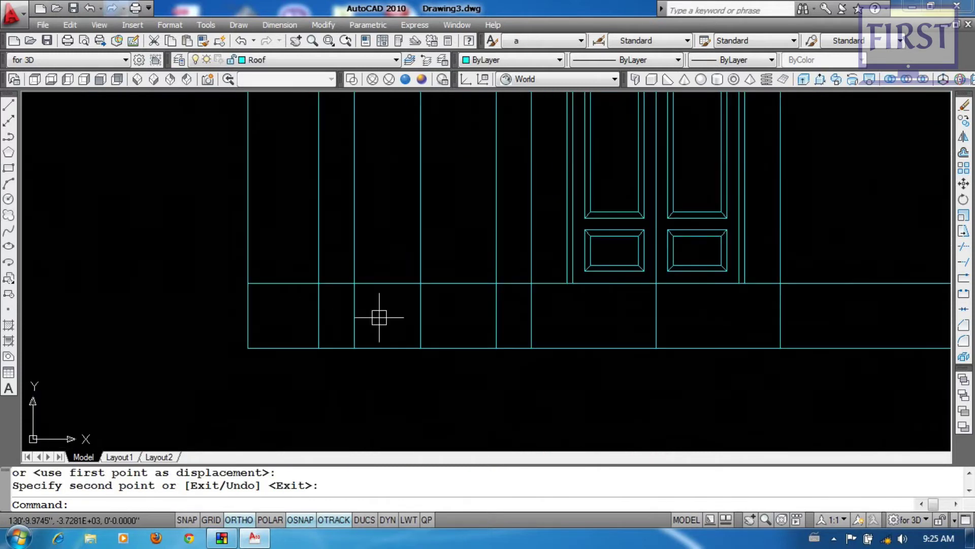
{"action": "scroll", "coordinate": [387, 326], "scroll_direction": "down", "scroll_amount": 6}
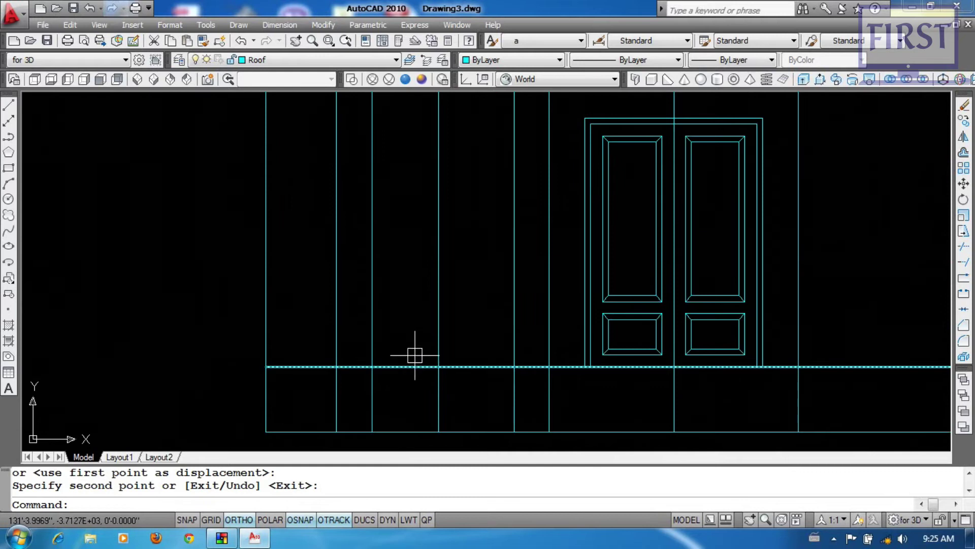
{"action": "scroll", "coordinate": [409, 411], "scroll_direction": "up", "scroll_amount": 2}
{"action": "middle_click_drag", "start_coordinate": [409, 409], "coordinate": [407, 353]}
{"action": "middle_click_drag", "start_coordinate": [395, 240], "coordinate": [410, 445]}
{"action": "middle_click_drag", "start_coordinate": [417, 265], "coordinate": [428, 461]}
{"action": "middle_click_drag", "start_coordinate": [435, 175], "coordinate": [477, 315]}
{"action": "scroll", "coordinate": [463, 221], "scroll_direction": "up", "scroll_amount": 4}
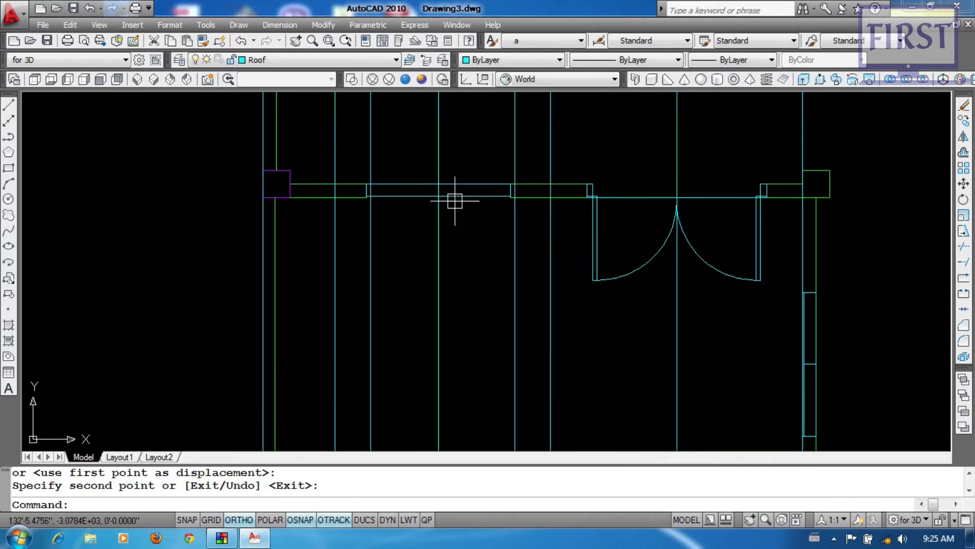
Copy the arched window by its bottom midpoint to 36 inches above the floor line on the porch window's centre line, and erase that line.
{"action": "key", "text": "space"}
{"action": "scroll", "coordinate": [625, 227], "scroll_direction": "down", "scroll_amount": 5}
{"action": "middle_click_drag", "start_coordinate": [633, 178], "coordinate": [371, 416]}
{"action": "scroll", "coordinate": [567, 177], "scroll_direction": "down", "scroll_amount": 2}
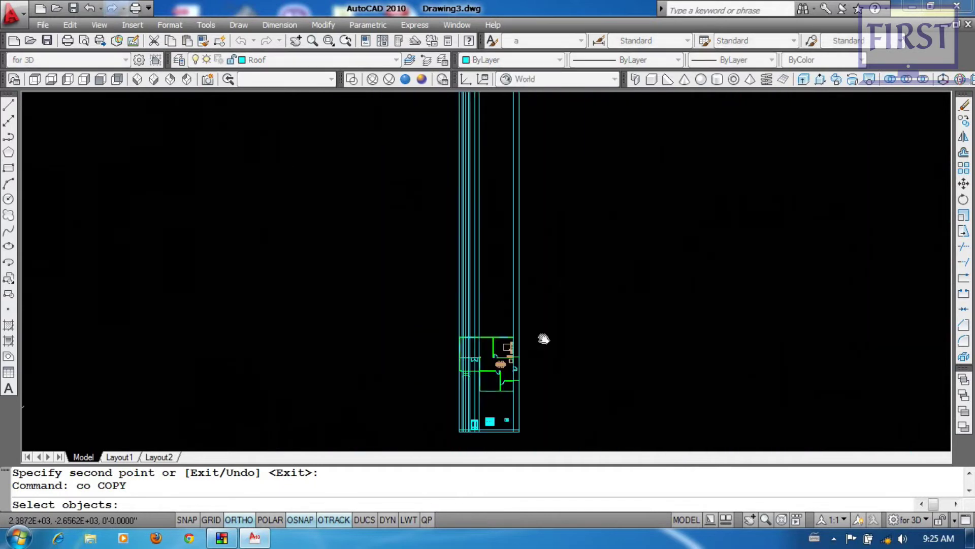
{"action": "middle_click_drag", "start_coordinate": [568, 178], "coordinate": [518, 381]}
{"action": "scroll", "coordinate": [533, 98], "scroll_direction": "up", "scroll_amount": 2}
{"action": "scroll", "coordinate": [527, 126], "scroll_direction": "up", "scroll_amount": 8}
{"action": "left_click", "coordinate": [549, 124]}
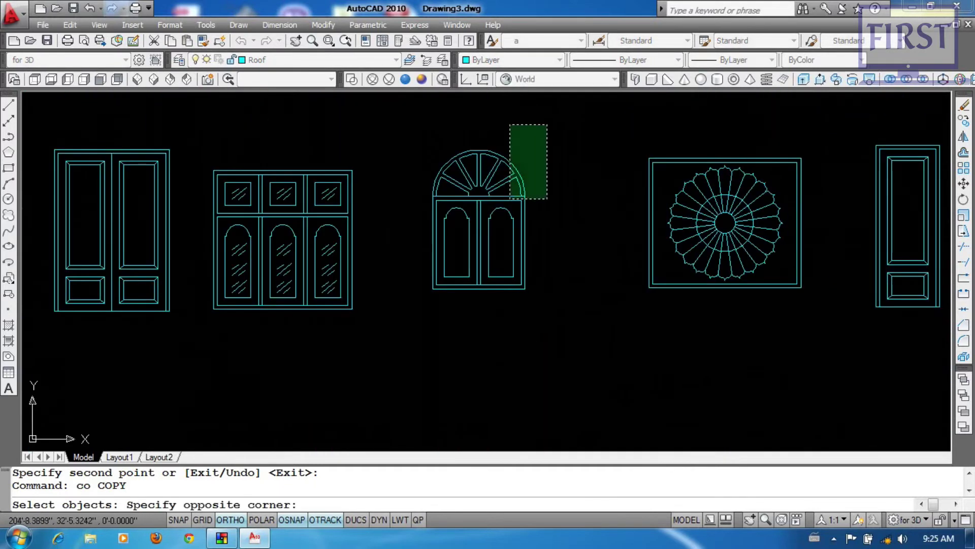
{"action": "left_click", "coordinate": [422, 323]}
{"action": "key", "text": "Return"}
{"action": "scroll", "coordinate": [471, 276], "scroll_direction": "up", "scroll_amount": 3}
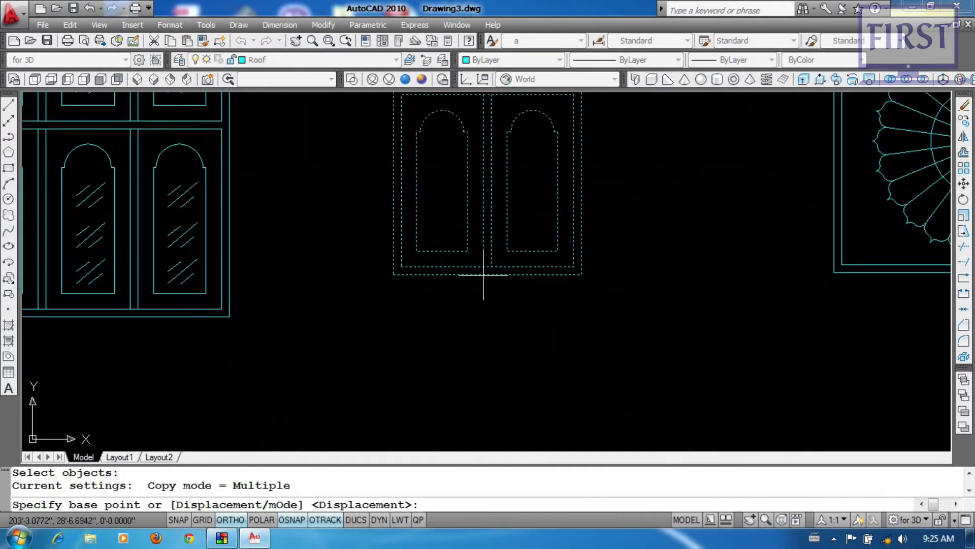
{"action": "left_click", "coordinate": [487, 274]}
{"action": "scroll", "coordinate": [435, 366], "scroll_direction": "down", "scroll_amount": 5}
{"action": "middle_click_drag", "start_coordinate": [420, 386], "coordinate": [598, 86]}
{"action": "scroll", "coordinate": [341, 381], "scroll_direction": "down", "scroll_amount": 2}
{"action": "middle_click_drag", "start_coordinate": [353, 329], "coordinate": [465, 124]}
{"action": "scroll", "coordinate": [417, 404], "scroll_direction": "down", "scroll_amount": 5}
{"action": "scroll", "coordinate": [503, 292], "scroll_direction": "up", "scroll_amount": 3}
{"action": "right_click", "coordinate": [395, 188], "text": "shift"}
{"action": "left_click", "coordinate": [427, 212]}
{"action": "scroll", "coordinate": [436, 332], "scroll_direction": "up", "scroll_amount": 4}
{"action": "scroll", "coordinate": [384, 384], "scroll_direction": "down", "scroll_amount": 3}
{"action": "middle_click_drag", "start_coordinate": [375, 371], "coordinate": [388, 447]}
{"action": "middle_click_drag", "start_coordinate": [428, 141], "coordinate": [432, 232]}
{"action": "middle_click_drag", "start_coordinate": [406, 349], "coordinate": [415, 134]}
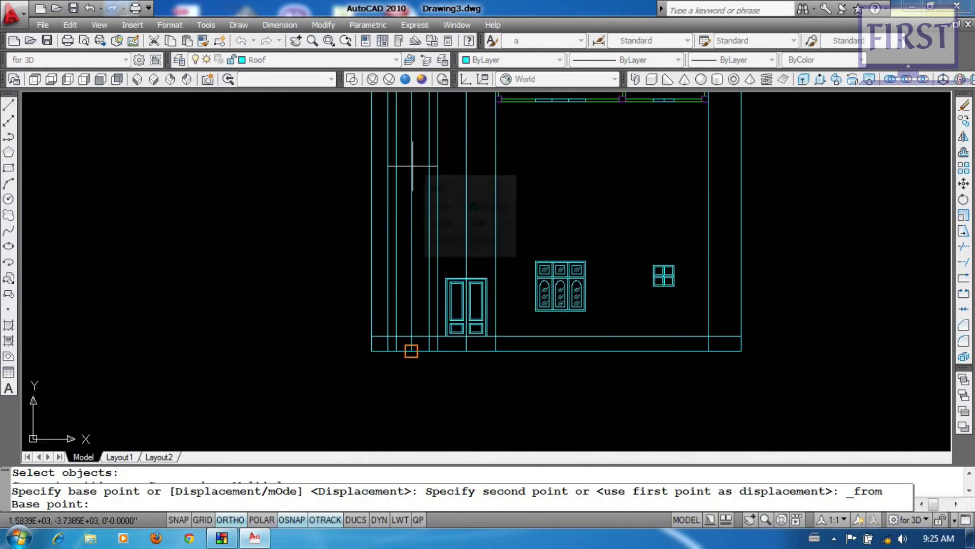
{"action": "scroll", "coordinate": [411, 309], "scroll_direction": "up", "scroll_amount": 3}
{"action": "left_click", "coordinate": [410, 363]}
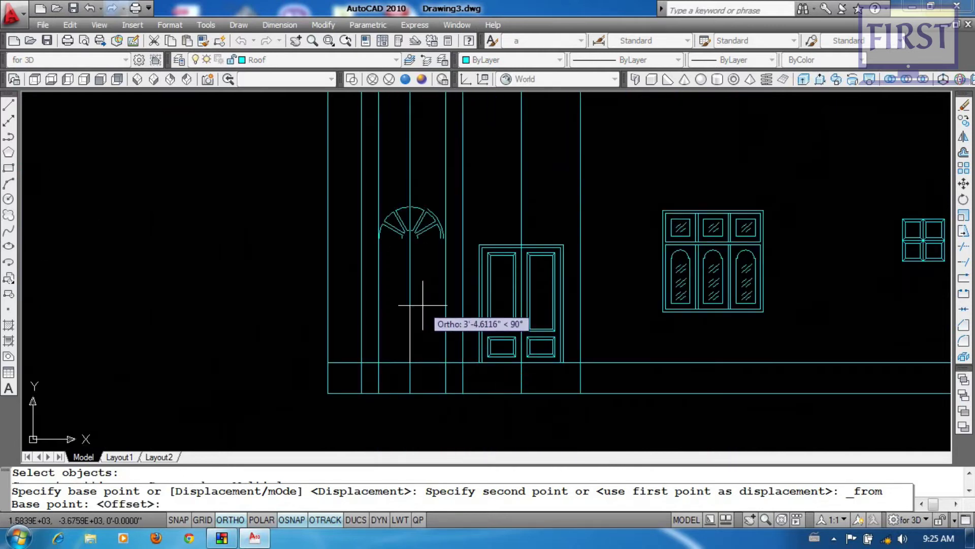
{"action": "type", "text": "36"}
{"action": "key", "text": "Return"}
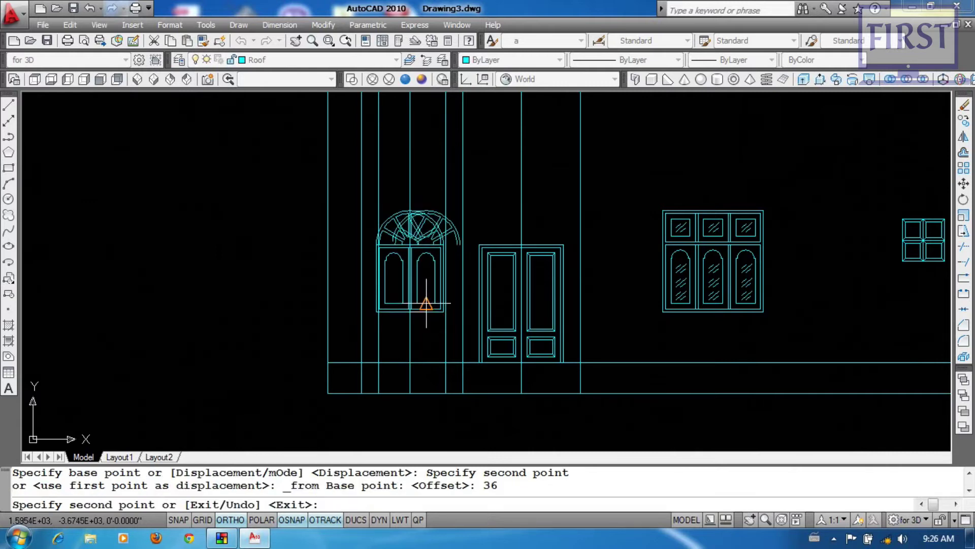
{"action": "key", "text": "Return"}
{"action": "left_click", "coordinate": [405, 342]}
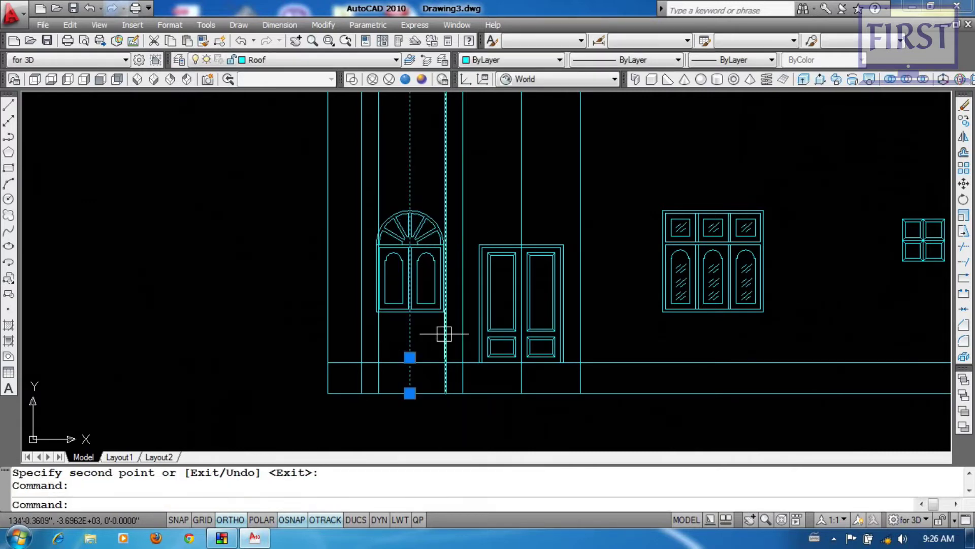
{"action": "type", "text": "e"}
{"action": "key", "text": "Return"}
Draw a line over the floor line from the third vertical construction line to the porch's left edge.
{"action": "scroll", "coordinate": [370, 344], "scroll_direction": "up", "scroll_amount": 3}
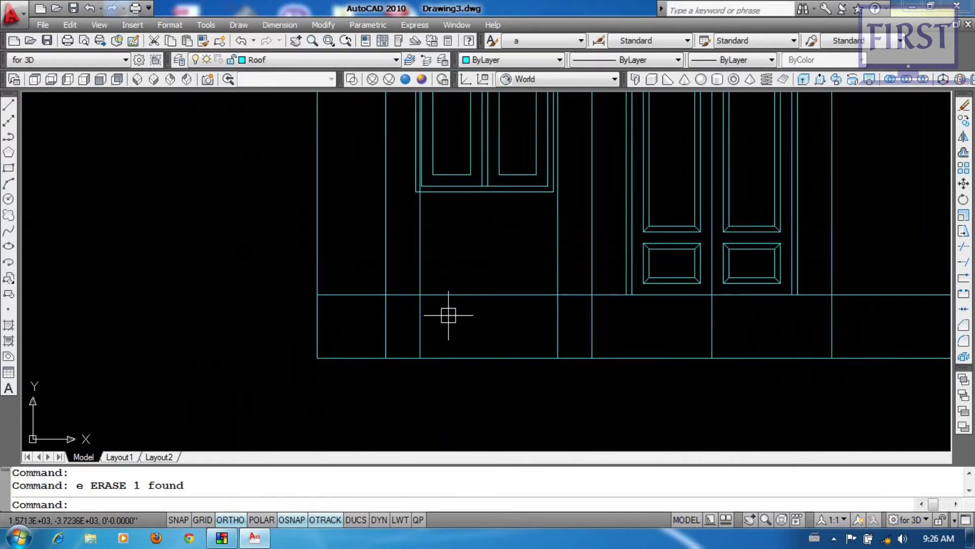
{"action": "type", "text": "l"}
{"action": "key", "text": "Return"}
{"action": "scroll", "coordinate": [412, 305], "scroll_direction": "up", "scroll_amount": 2}
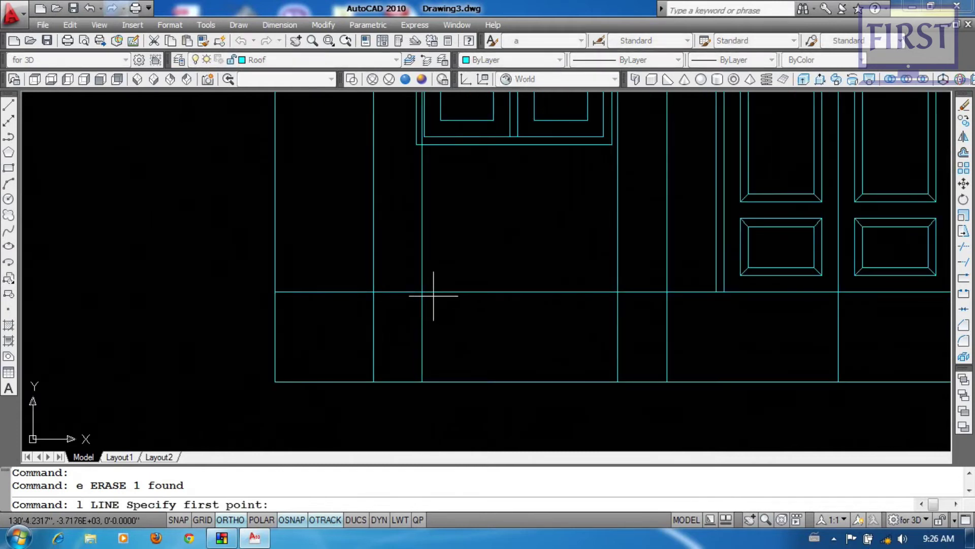
{"action": "left_click", "coordinate": [423, 292]}
{"action": "left_click", "coordinate": [274, 292]}
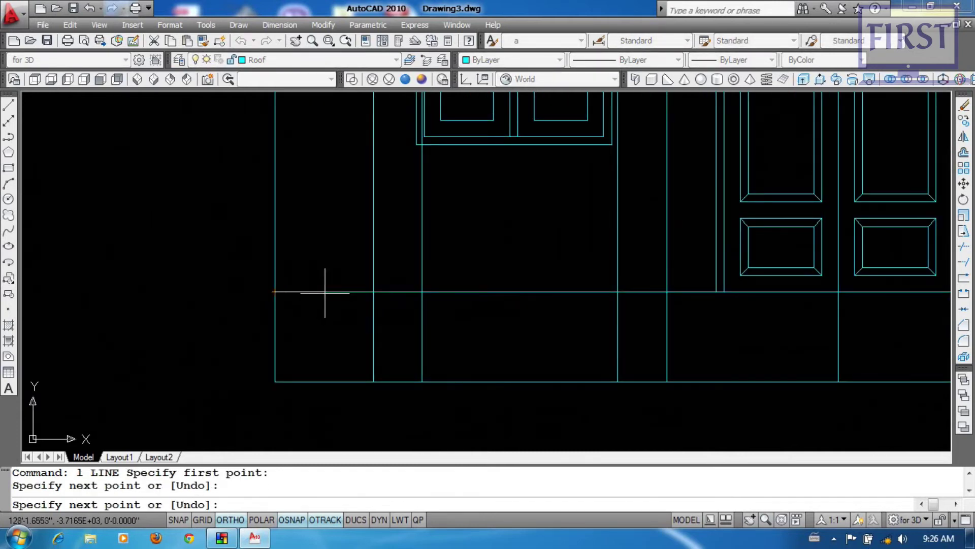
{"action": "key", "text": "Return"}
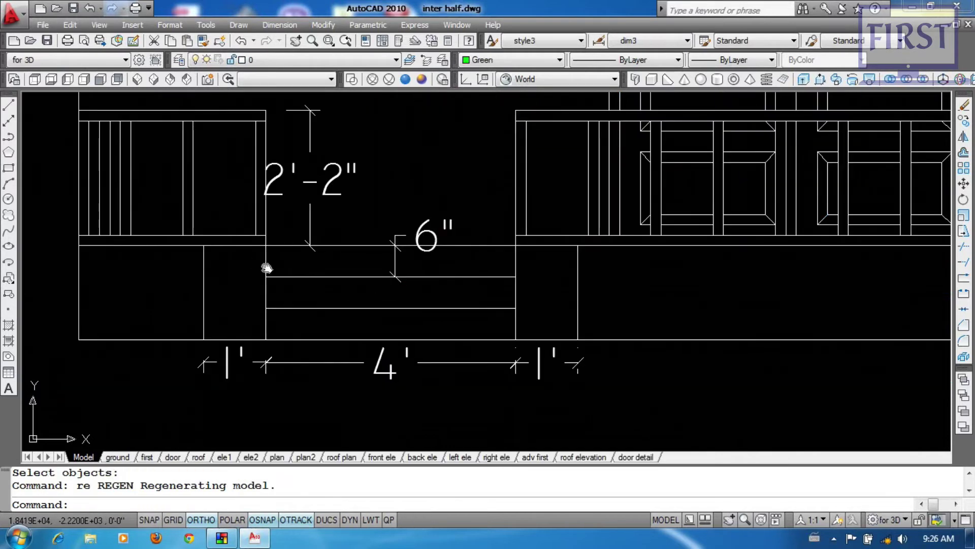
Check the railing base in inter half.dwg and, in Drawing3.dwg, offset the short porch floor line 2 inches upward for the bottom rail.
{"action": "scroll", "coordinate": [272, 252], "scroll_direction": "up", "scroll_amount": 3}
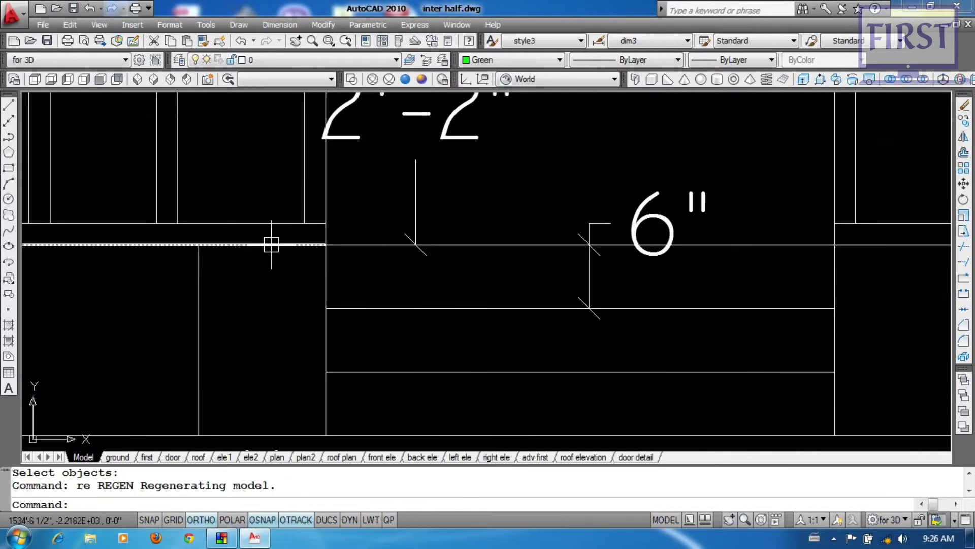
{"action": "scroll", "coordinate": [377, 358], "scroll_direction": "down", "scroll_amount": 2}
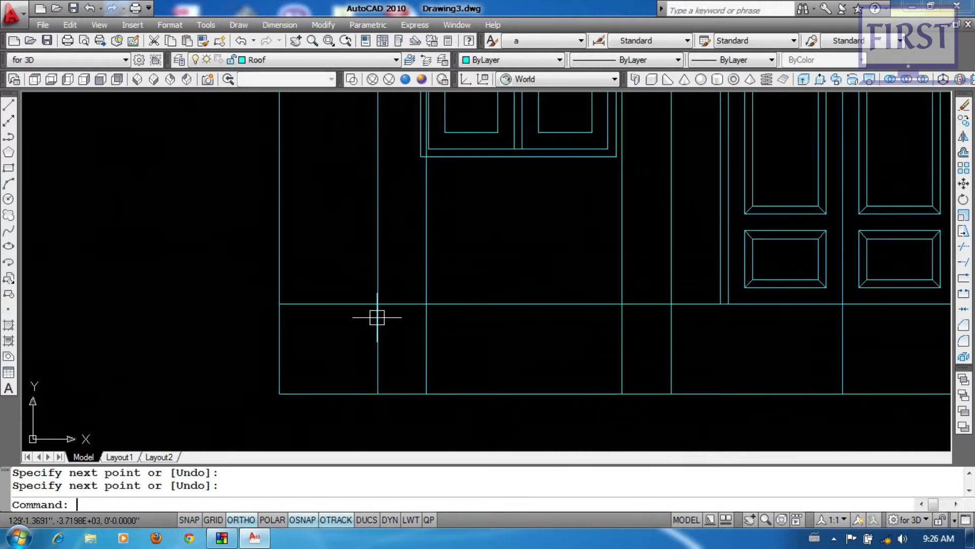
{"action": "type", "text": "o"}
{"action": "key", "text": "Return"}
{"action": "type", "text": "2"}
{"action": "key", "text": "Return"}
{"action": "left_click", "coordinate": [392, 305]}
{"action": "left_click", "coordinate": [401, 272]}
{"action": "key", "text": "Return"}
Offset the short porch floor line 2'2" upward for the top of the railing.
{"action": "key", "text": "Return"}
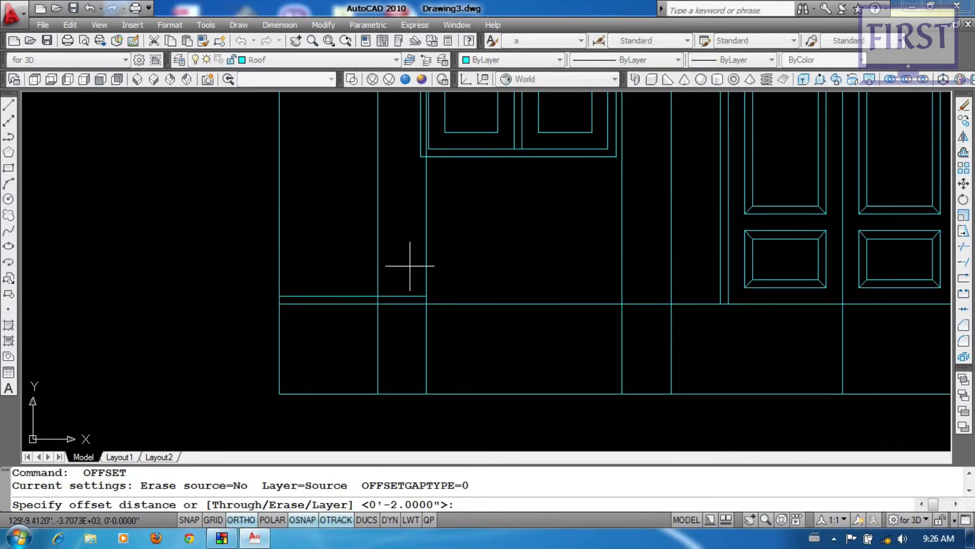
{"action": "type", "text": "2'2"}
{"action": "key", "text": "Return"}
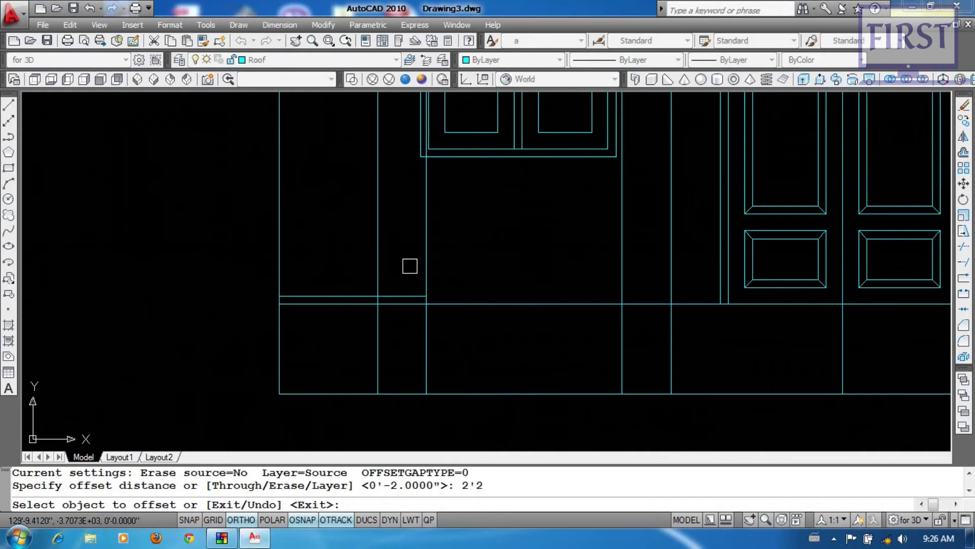
{"action": "left_click", "coordinate": [414, 304]}
{"action": "left_click", "coordinate": [407, 218]}
{"action": "key", "text": "Return"}
Offset the railing's top line 2 inches downward to complete the top rail.
{"action": "key", "text": "Return"}
{"action": "type", "text": "2"}
{"action": "key", "text": "Return"}
{"action": "left_click", "coordinate": [405, 198]}
{"action": "left_click", "coordinate": [406, 253]}
{"action": "key", "text": "Return"}
Draw a vertical line between the top and bottom rails along the porch's left edge.
{"action": "scroll", "coordinate": [410, 253], "scroll_direction": "down", "scroll_amount": 2}
{"action": "mouse_move", "coordinate": [410, 254]}
{"action": "middle_mouse_down"}
{"action": "mouse_move", "coordinate": [409, 340]}
{"action": "mouse_move", "coordinate": [425, 389]}
{"action": "mouse_move", "coordinate": [414, 277]}
{"action": "middle_mouse_up"}
{"action": "scroll", "coordinate": [412, 285], "scroll_direction": "up", "scroll_amount": 3}
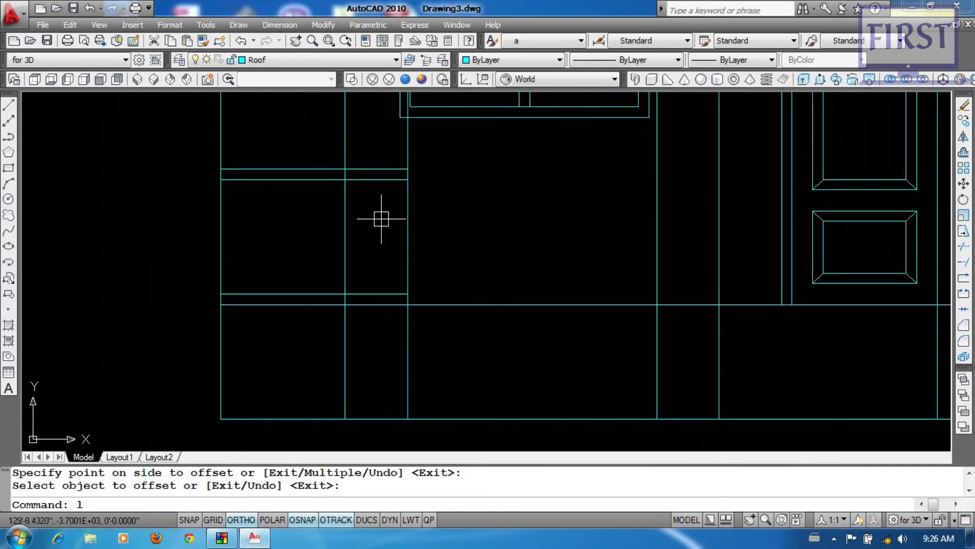
{"action": "type", "text": "l"}
{"action": "key", "text": "Return"}
{"action": "left_click", "coordinate": [220, 179]}
{"action": "left_click", "coordinate": [220, 293]}
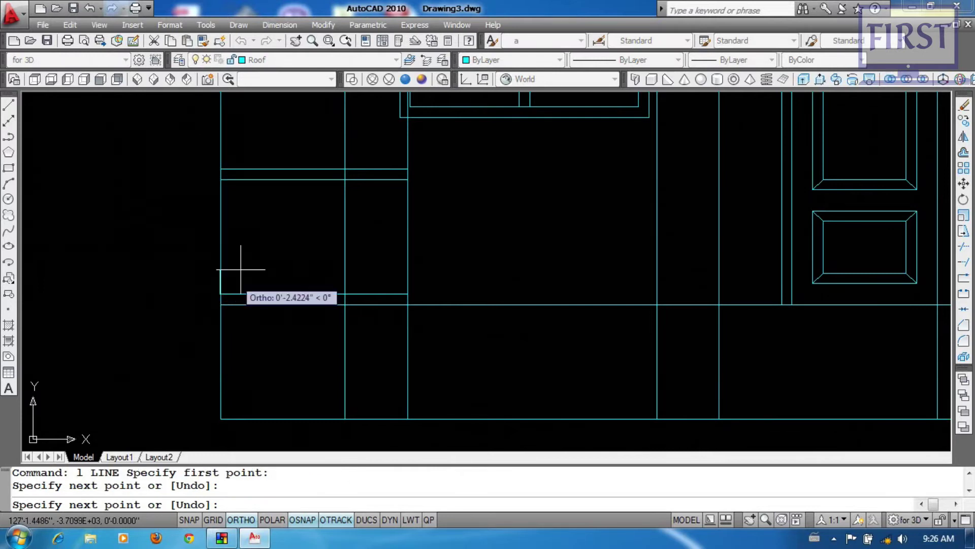
{"action": "key", "text": "Return"}
Offset the railing's left edge line 2 inches to the right to form the first post.
{"action": "middle_click_drag", "start_coordinate": [252, 244], "coordinate": [257, 249]}
{"action": "type", "text": "o"}
{"action": "key", "text": "Return"}
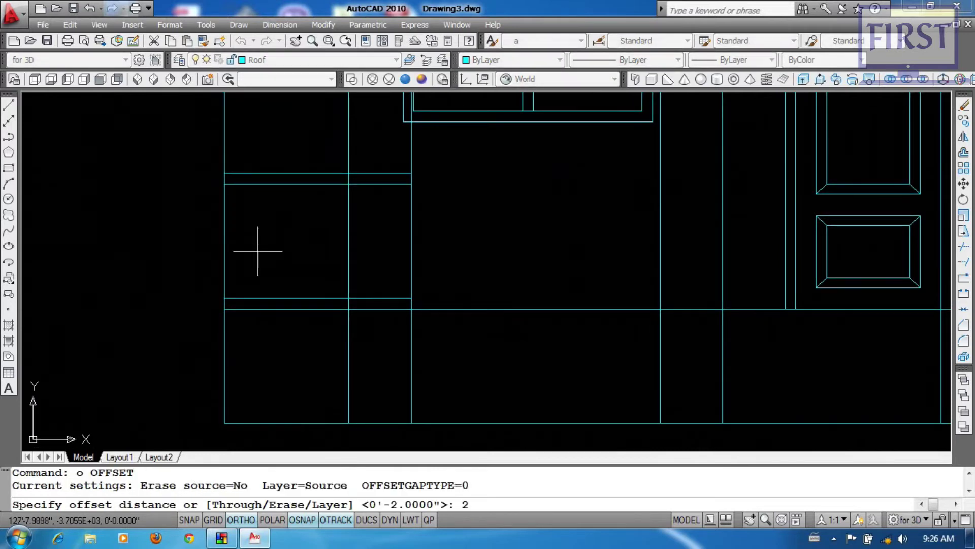
{"action": "type", "text": "2"}
{"action": "key", "text": "Return"}
{"action": "left_click", "coordinate": [226, 257]}
{"action": "left_click", "coordinate": [257, 257]}
{"action": "key", "text": "Return"}
Copy the two lines of the left railing post 12 inches to the right.
{"action": "type", "text": "co"}
{"action": "key", "text": "Return"}
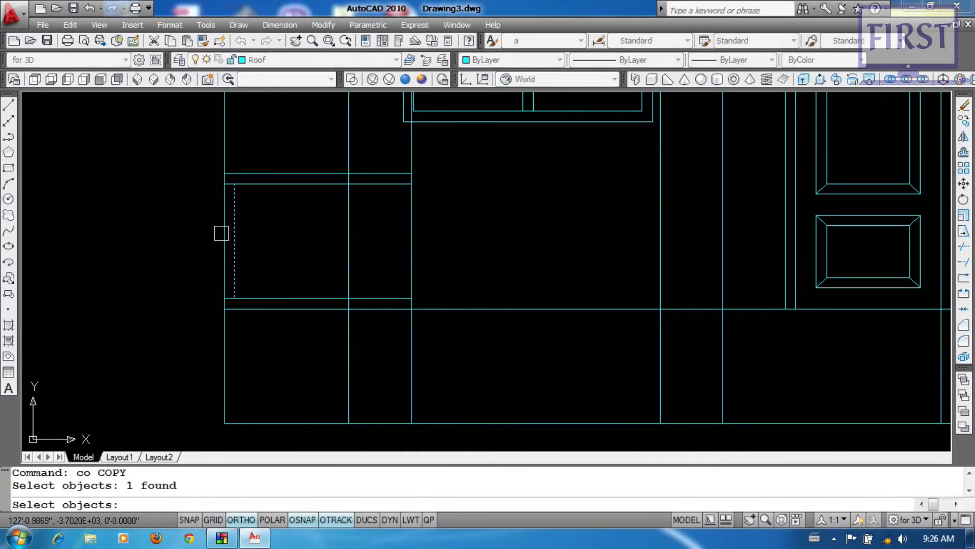
{"action": "key", "text": "Return"}
{"action": "left_click", "coordinate": [293, 247]}
{"action": "type", "text": "12"}
{"action": "key", "text": "Return"}
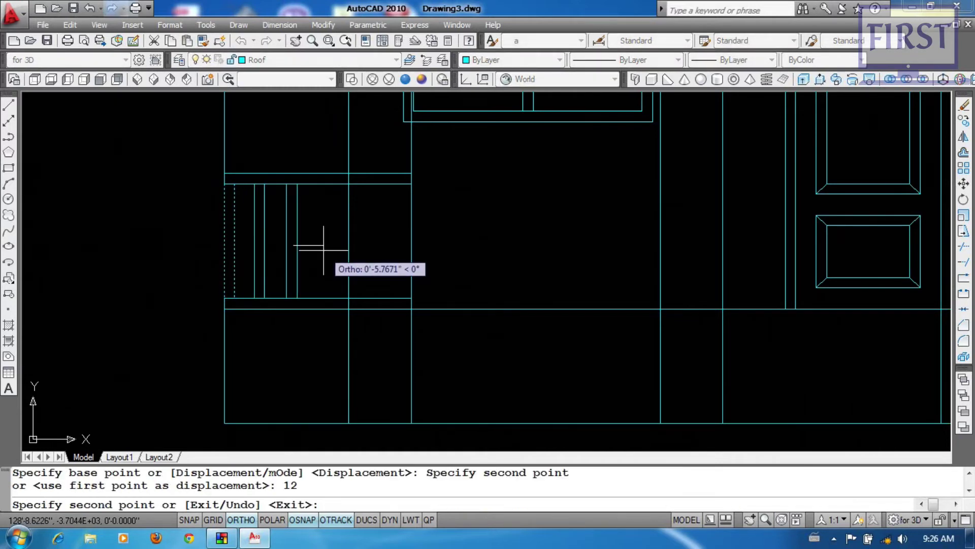
{"action": "key", "text": "Return"}
Copy the two lines of the second railing post a further 12 inches to the right.
{"action": "type", "text": "c"}
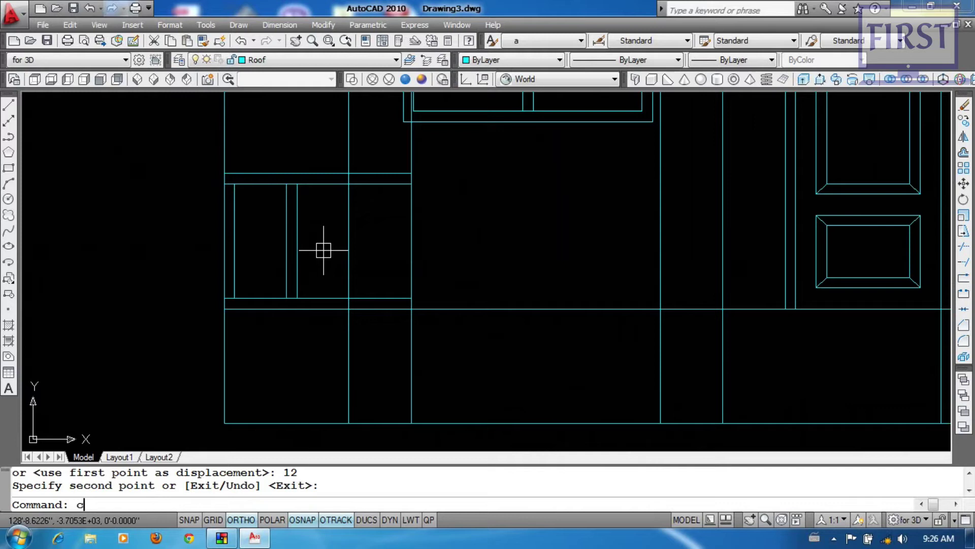
{"action": "type", "text": "o"}
{"action": "key", "text": "Return"}
{"action": "left_click", "coordinate": [303, 248]}
{"action": "left_click", "coordinate": [276, 229]}
{"action": "key", "text": "Return"}
{"action": "left_click", "coordinate": [339, 256]}
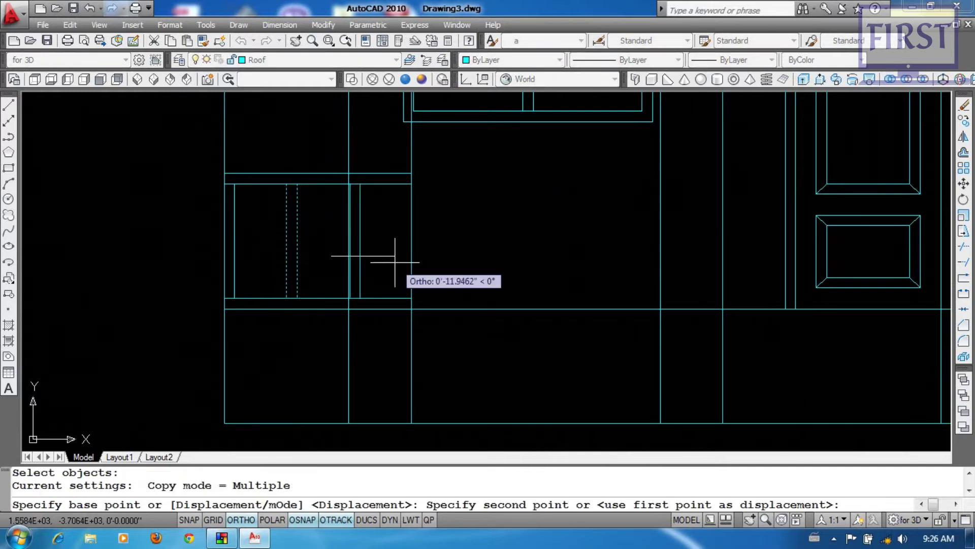
{"action": "type", "text": "12"}
{"action": "key", "text": "Return"}
{"action": "key", "text": "Return"}
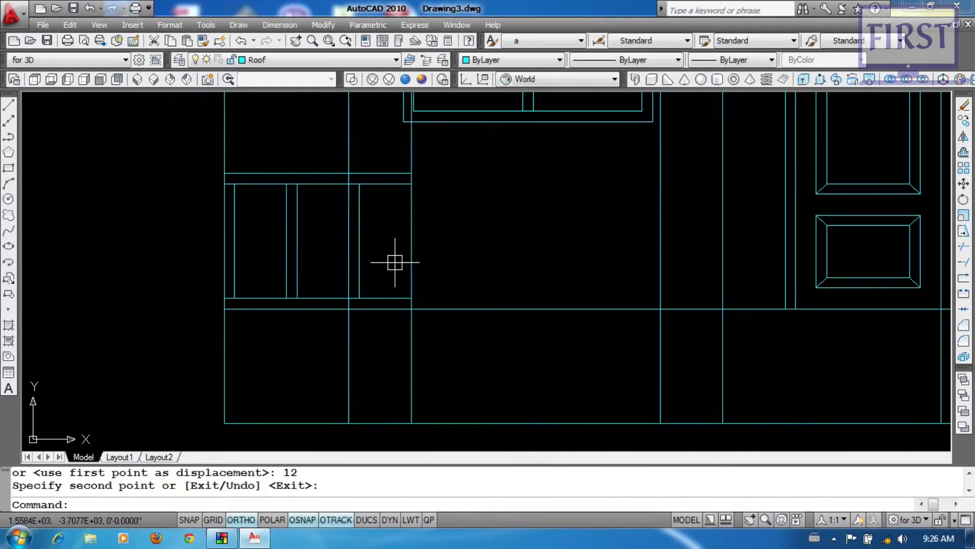
Check the balusters in inter half.dwg and, in Drawing3.dwg, copy the first post's inner line four times at about 2-inch spacing toward the second post.
{"action": "middle_click_drag", "start_coordinate": [365, 290], "coordinate": [319, 294]}
{"action": "scroll", "coordinate": [371, 246], "scroll_direction": "down", "scroll_amount": 2}
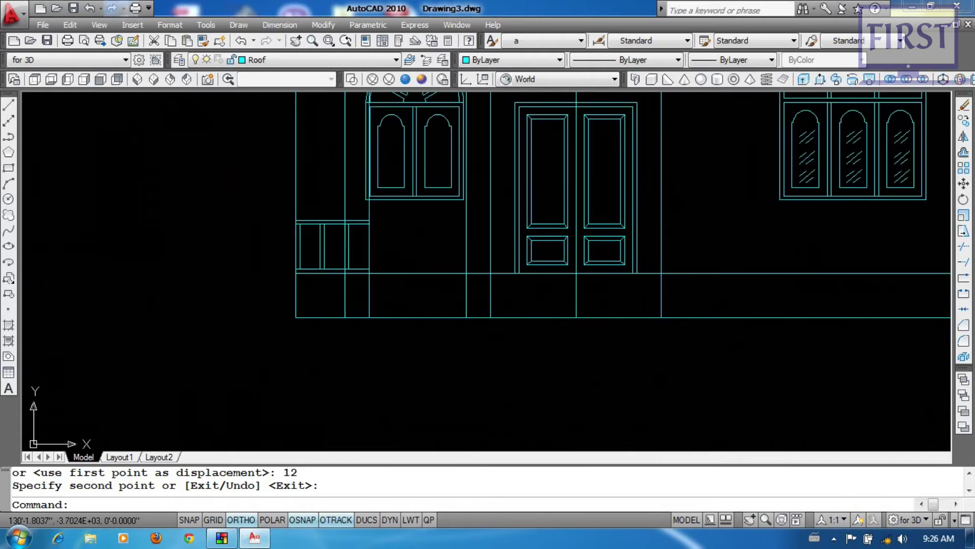
{"action": "key", "text": "ctrl+Tab"}
{"action": "middle_click_drag", "start_coordinate": [179, 216], "coordinate": [221, 279]}
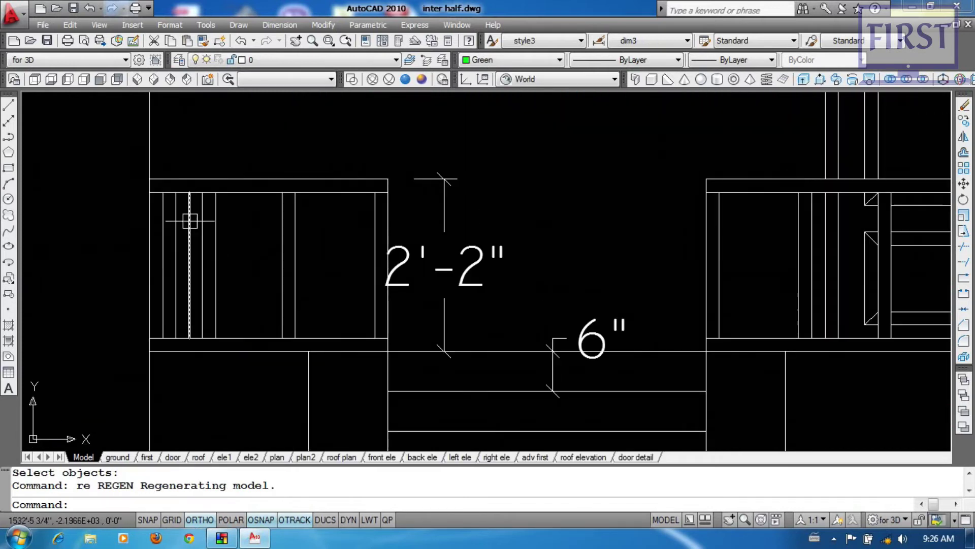
{"action": "key", "text": "ctrl+Tab"}
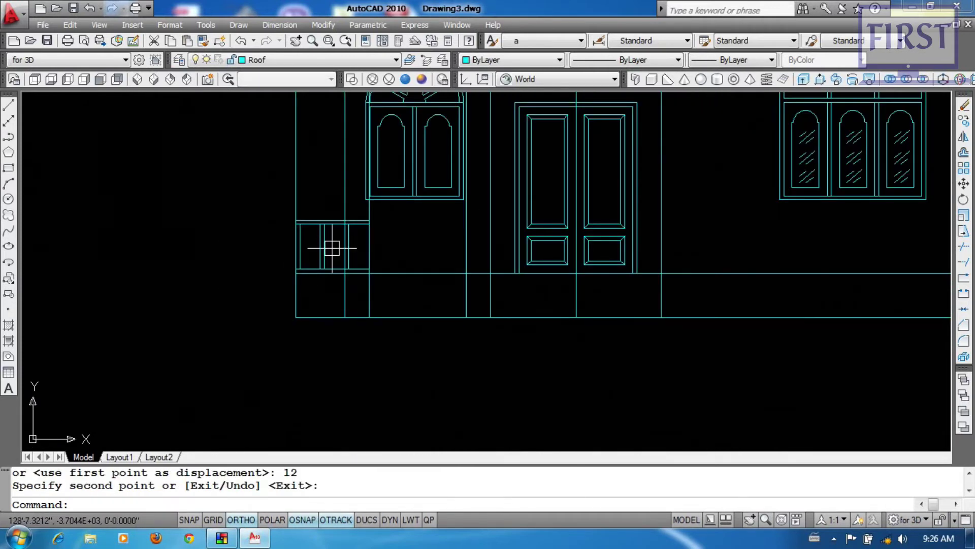
{"action": "scroll", "coordinate": [331, 248], "scroll_direction": "up", "scroll_amount": 5}
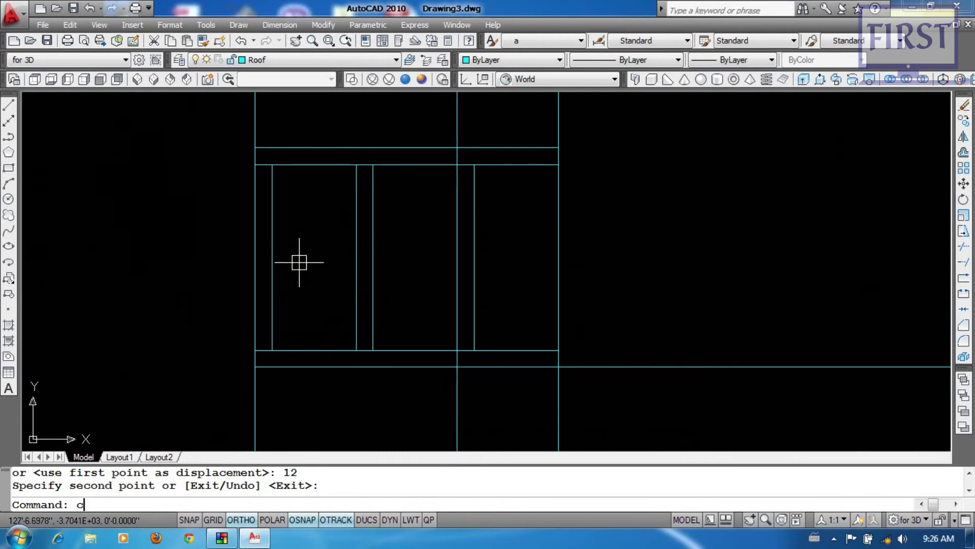
{"action": "type", "text": "o"}
{"action": "key", "text": "Return"}
{"action": "left_click", "coordinate": [272, 257]}
{"action": "key", "text": "Return"}
{"action": "left_click", "coordinate": [78, 278]}
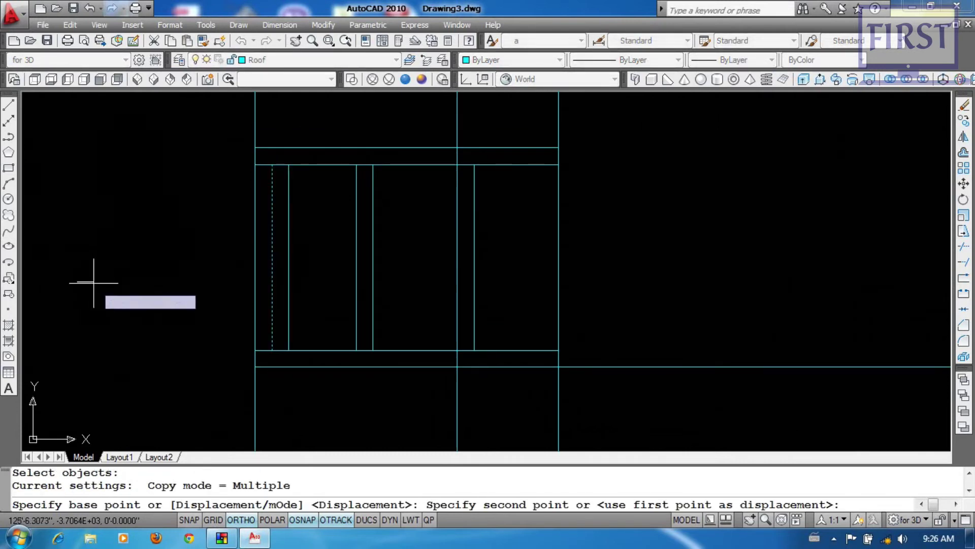
{"action": "left_click", "coordinate": [94, 283]}
{"action": "left_click", "coordinate": [109, 283]}
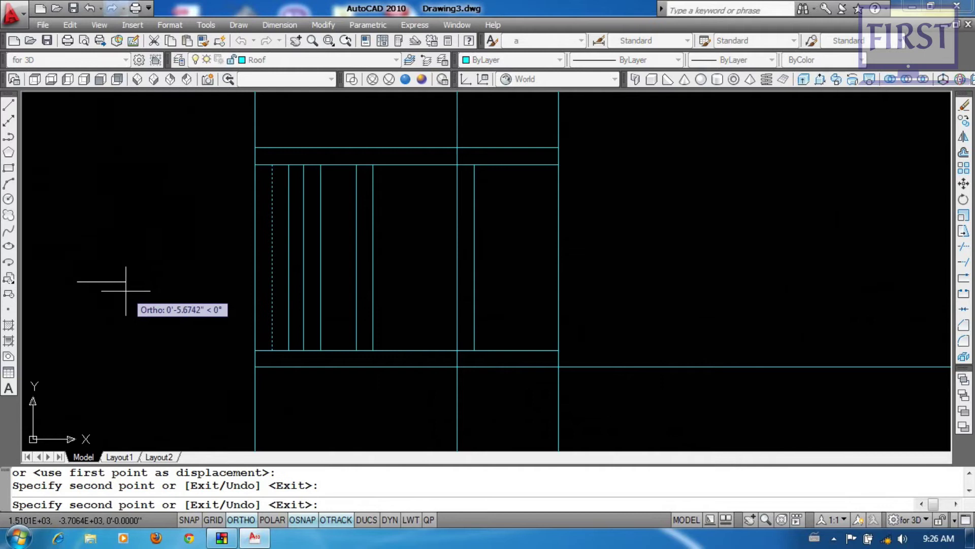
{"action": "left_click", "coordinate": [142, 294]}
{"action": "scroll", "coordinate": [228, 323], "scroll_direction": "down", "scroll_amount": 4}
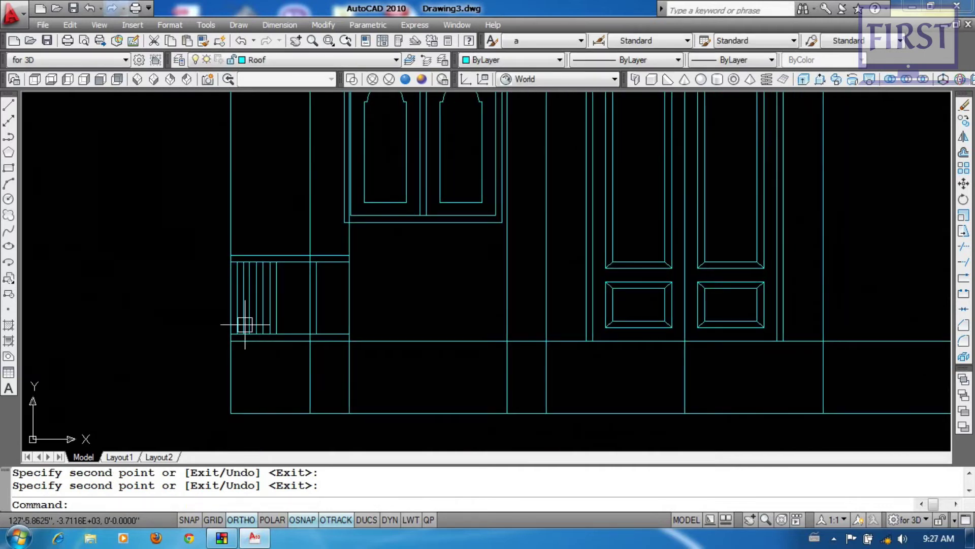
Compare the porch railing in Drawing3.dwg with the right end of the railing in inter half.dwg.
{"action": "scroll", "coordinate": [362, 306], "scroll_direction": "up", "scroll_amount": 3}
{"action": "middle_click_drag", "start_coordinate": [364, 301], "coordinate": [351, 301]}
{"action": "scroll", "coordinate": [335, 274], "scroll_direction": "down", "scroll_amount": 4}
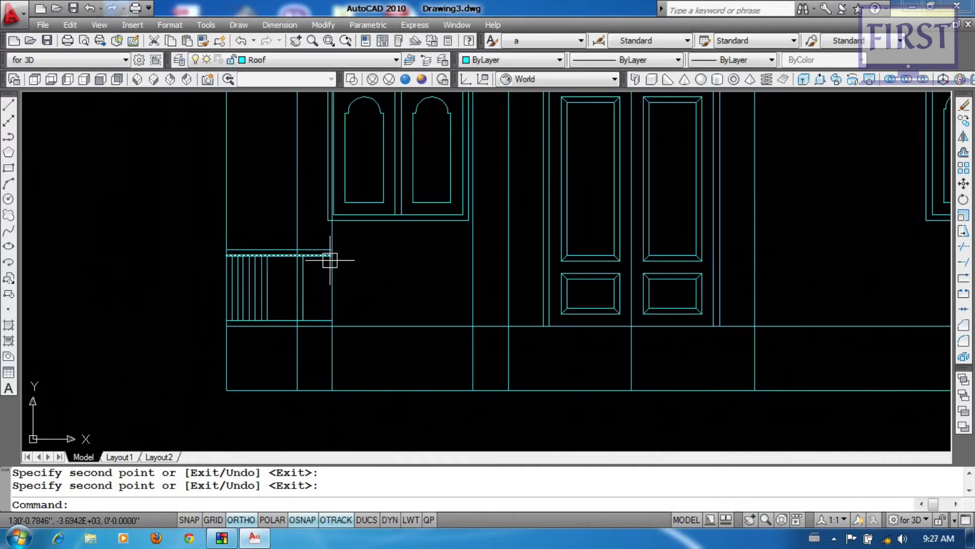
{"action": "scroll", "coordinate": [340, 293], "scroll_direction": "up", "scroll_amount": 2}
{"action": "key", "text": "ctrl+Tab"}
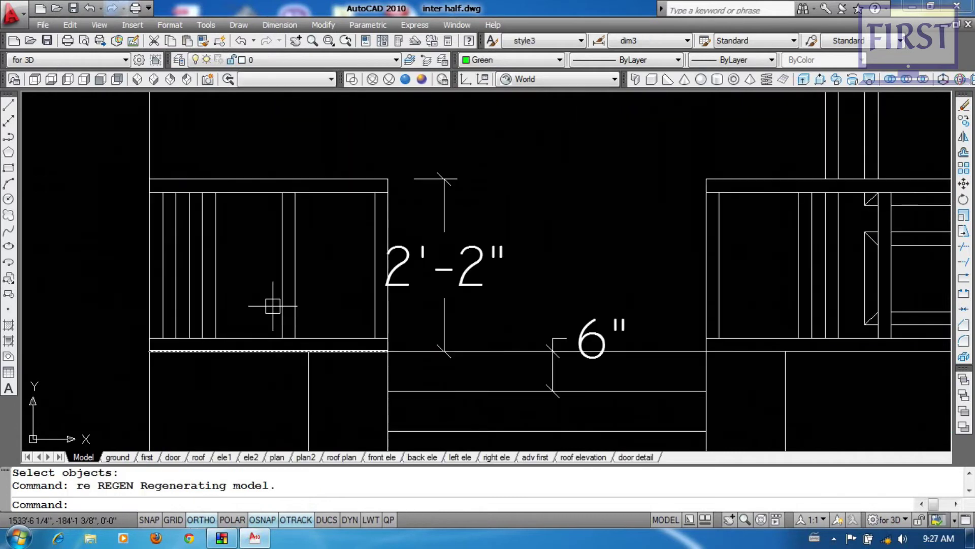
{"action": "key", "text": "ctrl+Tab"}
{"action": "scroll", "coordinate": [366, 318], "scroll_direction": "up", "scroll_amount": 3}
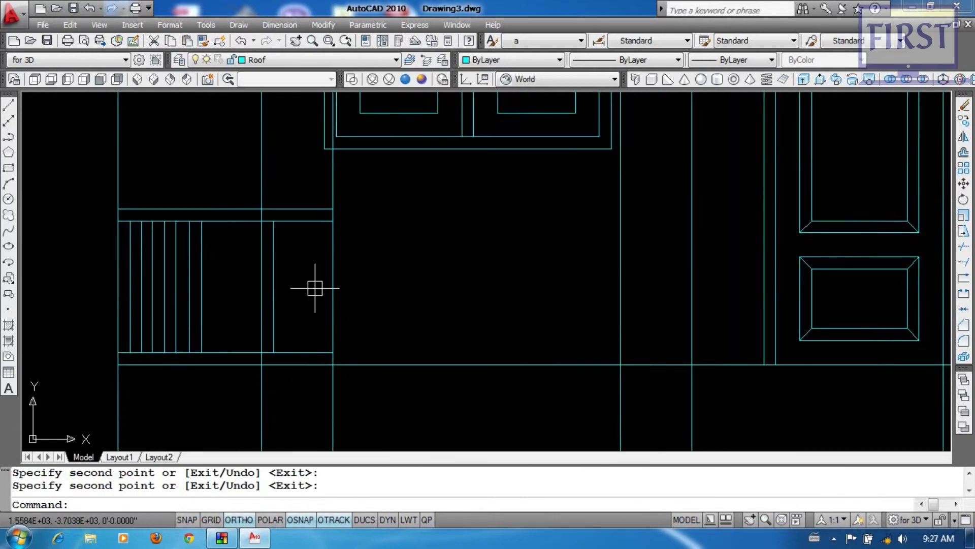
{"action": "type", "text": "o"}
{"action": "key", "text": "Return"}
{"action": "type", "text": "2"}
{"action": "key", "text": "Return"}
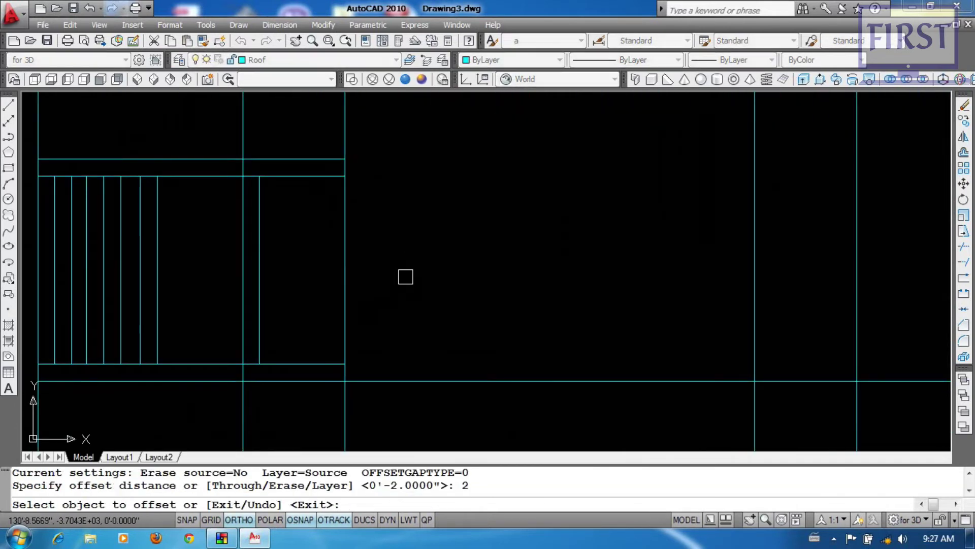
{"action": "key", "text": "Escape"}
Draw a vertical line between the top and bottom rails at the railing's right end.
{"action": "type", "text": "l"}
{"action": "key", "text": "Return"}
{"action": "scroll", "coordinate": [338, 224], "scroll_direction": "up", "scroll_amount": 2}
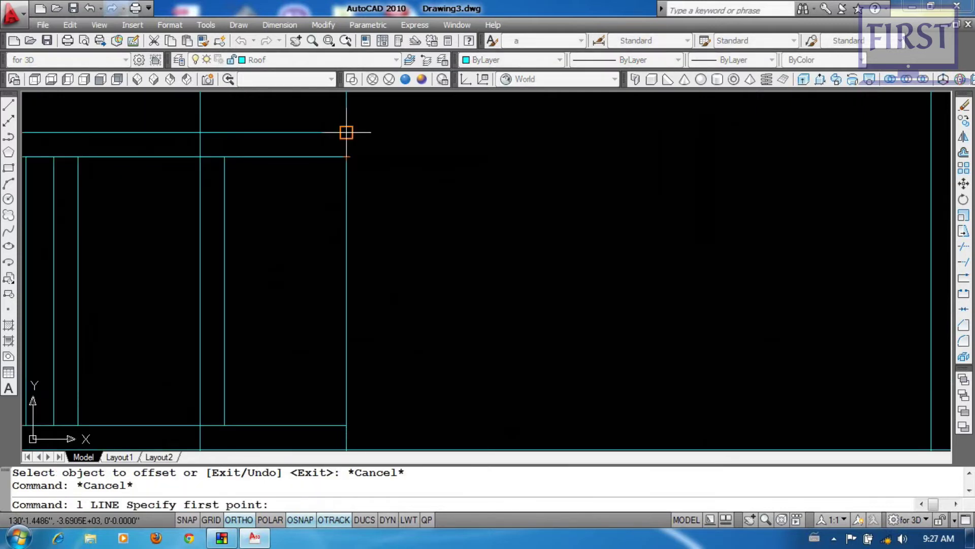
{"action": "left_click", "coordinate": [346, 157]}
{"action": "middle_click_drag", "start_coordinate": [350, 439], "coordinate": [343, 383]}
{"action": "left_click", "coordinate": [340, 369]}
{"action": "key", "text": "Return"}
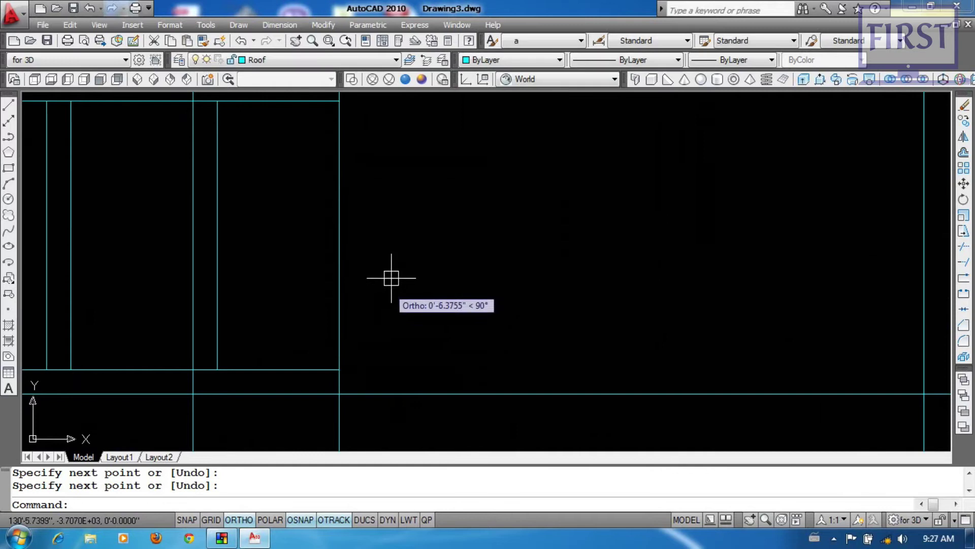
Offset the railing's right end line 2 inches to the left to form the end post.
{"action": "middle_click_drag", "start_coordinate": [392, 276], "coordinate": [405, 312]}
{"action": "type", "text": "o"}
{"action": "key", "text": "Return"}
{"action": "type", "text": "2"}
{"action": "key", "text": "Return"}
{"action": "left_click", "coordinate": [348, 278]}
{"action": "left_click", "coordinate": [330, 283]}
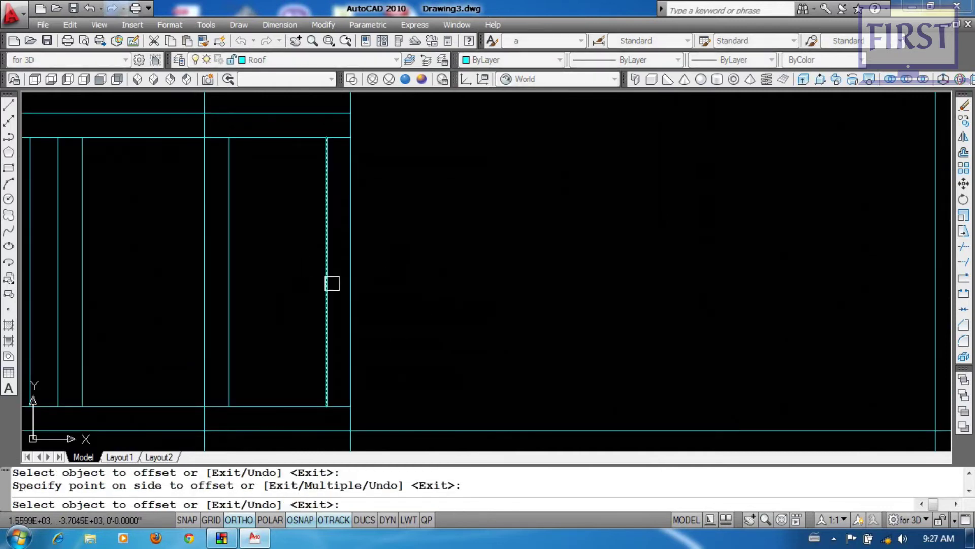
{"action": "key", "text": "Return"}
Erase the two lines of the railing post that sits on the second vertical construction line.
{"action": "middle_click_drag", "start_coordinate": [267, 249], "coordinate": [288, 262]}
{"action": "left_click", "coordinate": [249, 254]}
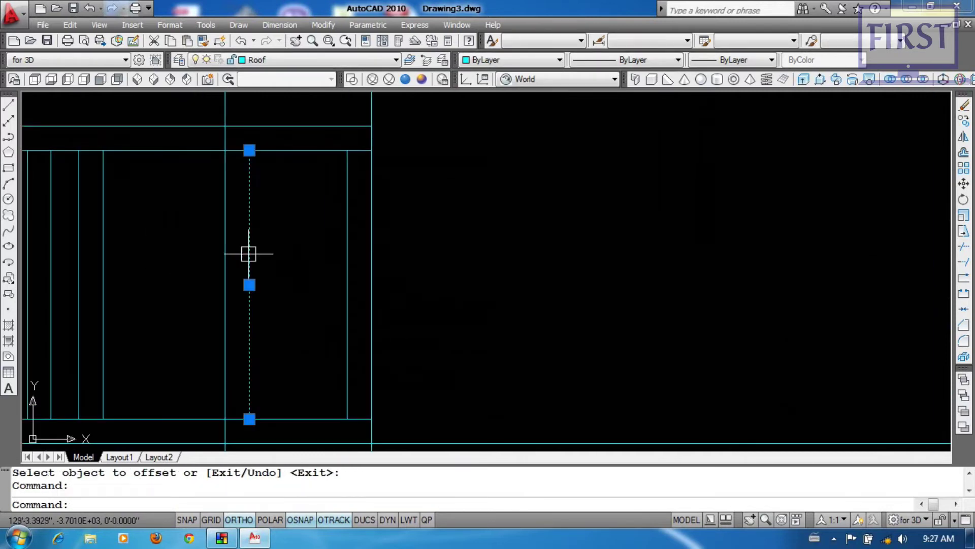
{"action": "left_click", "coordinate": [225, 244]}
{"action": "type", "text": "e"}
{"action": "key", "text": "Return"}
Copy the two lines of the right end post 12 inches to the left.
{"action": "type", "text": "c"}
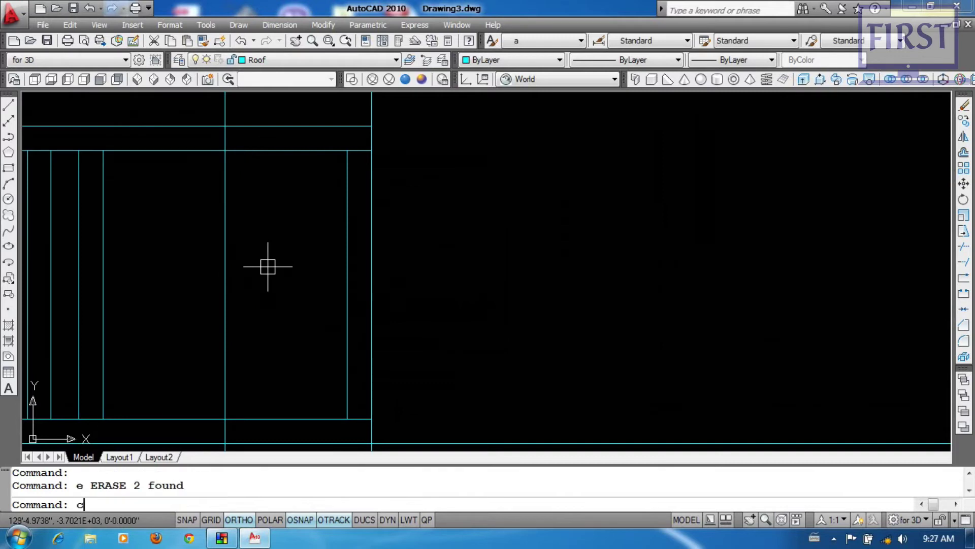
{"action": "type", "text": "o"}
{"action": "key", "text": "Return"}
{"action": "left_click", "coordinate": [347, 260]}
{"action": "left_click", "coordinate": [372, 263]}
{"action": "key", "text": "Return"}
{"action": "left_click", "coordinate": [604, 240]}
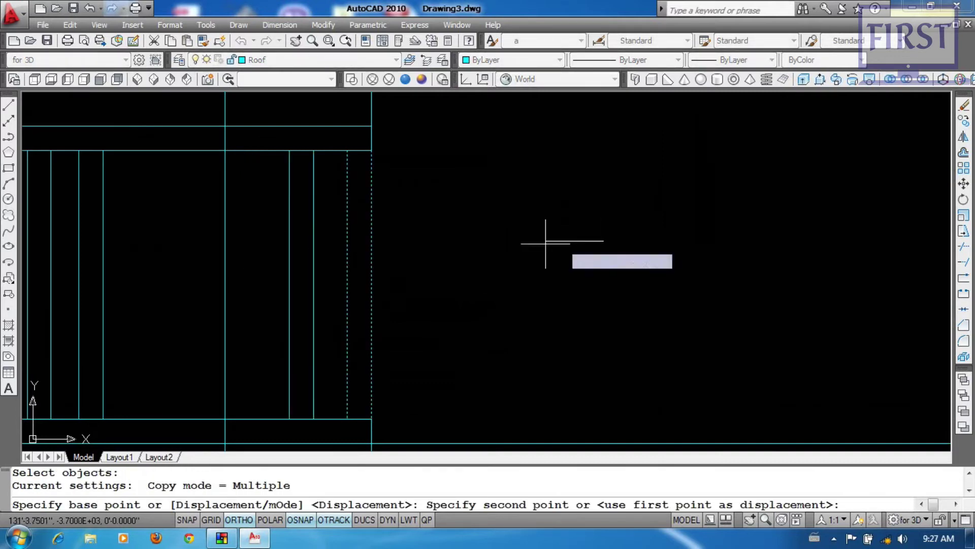
{"action": "type", "text": "12"}
{"action": "key", "text": "Return"}
{"action": "key", "text": "Return"}
Trim the two vertical construction lines at the short railing back to the floor line.
{"action": "scroll", "coordinate": [457, 342], "scroll_direction": "down", "scroll_amount": 2}
{"action": "scroll", "coordinate": [378, 244], "scroll_direction": "down", "scroll_amount": 1}
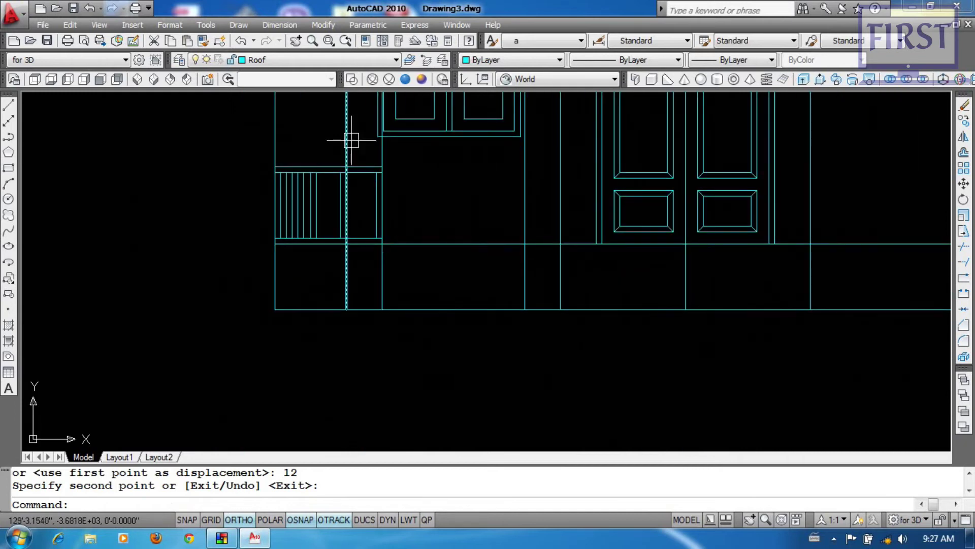
{"action": "scroll", "coordinate": [355, 264], "scroll_direction": "up", "scroll_amount": 1}
{"action": "middle_click_drag", "start_coordinate": [436, 189], "coordinate": [426, 281]}
{"action": "scroll", "coordinate": [374, 350], "scroll_direction": "up", "scroll_amount": 2}
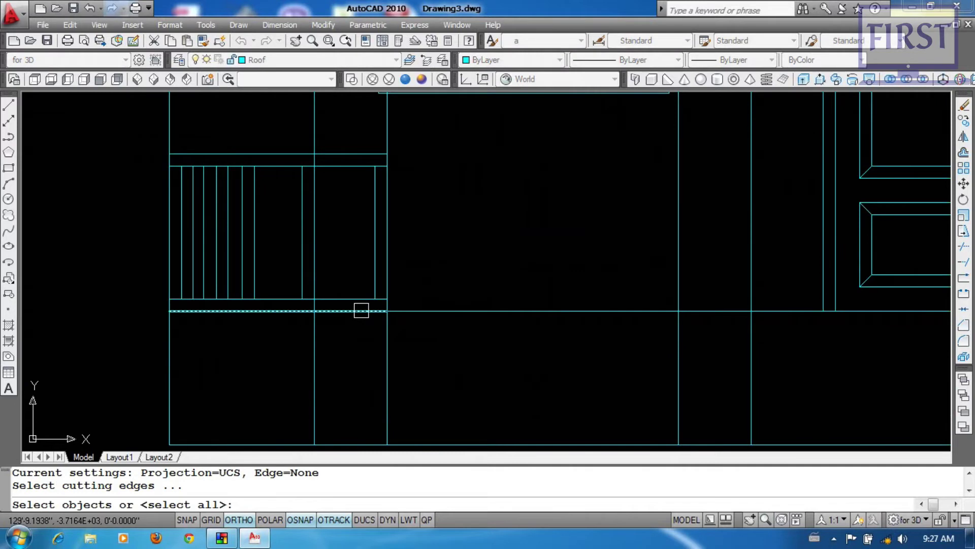
{"action": "left_click", "coordinate": [359, 309]}
{"action": "key", "text": "Return"}
{"action": "left_click", "coordinate": [388, 272]}
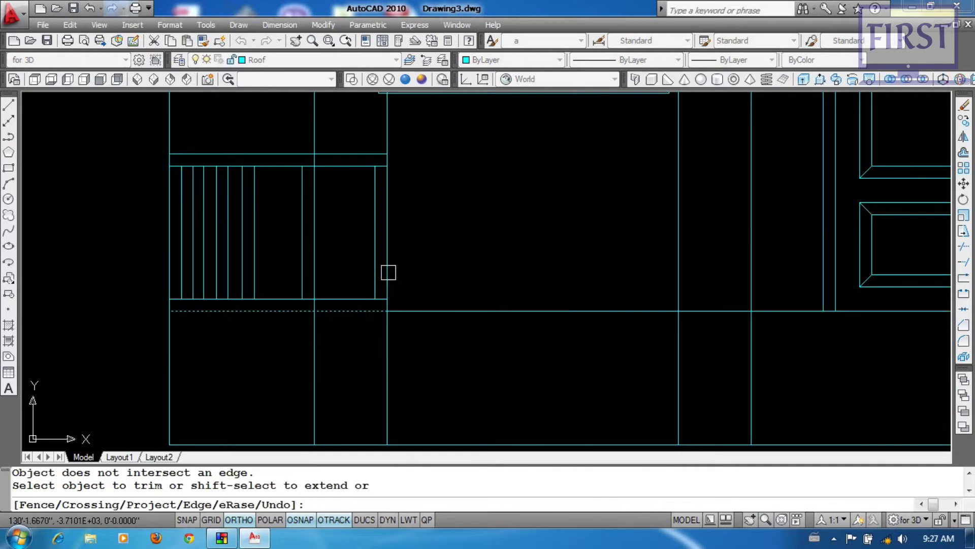
{"action": "left_click", "coordinate": [389, 121]}
{"action": "left_click", "coordinate": [315, 120]}
{"action": "key", "text": "Return"}
Stretch the short railing's end line up to the upper edge of its top rail.
{"action": "scroll", "coordinate": [394, 156], "scroll_direction": "up", "scroll_amount": 2}
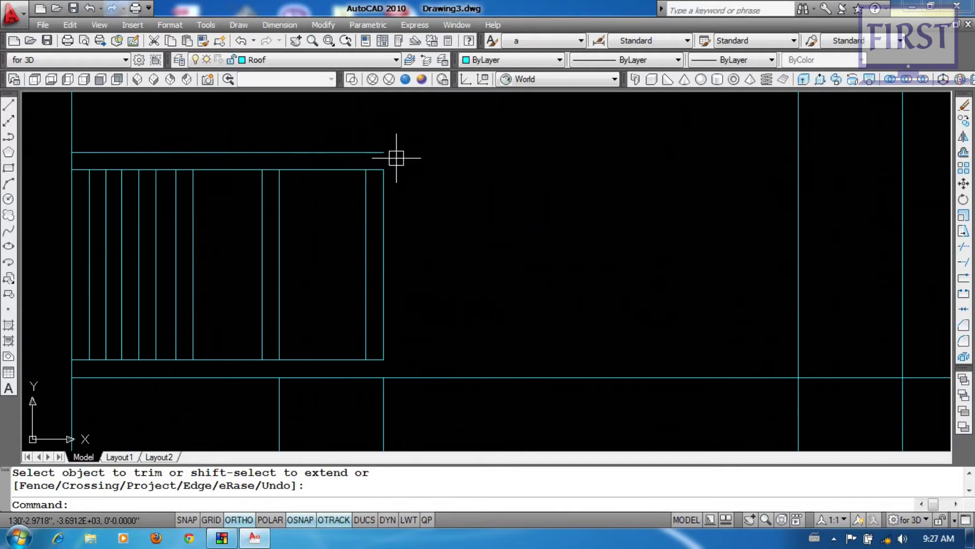
{"action": "left_click", "coordinate": [385, 185]}
{"action": "left_click", "coordinate": [384, 170]}
{"action": "left_click", "coordinate": [384, 152]}
{"action": "left_click", "coordinate": [384, 360]}
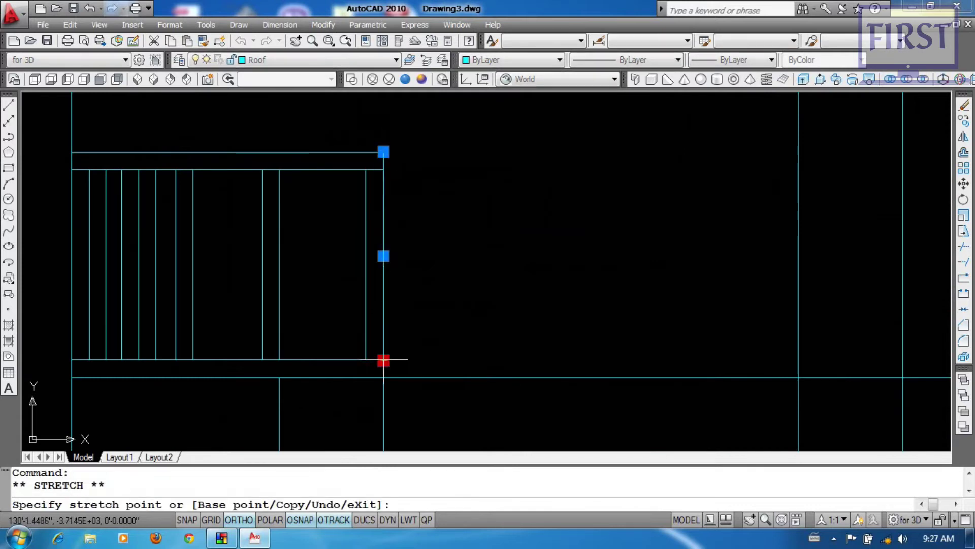
{"action": "key", "text": "Escape"}
Draw a line along the floor between the vertical construction lines on either side of the double door.
{"action": "scroll", "coordinate": [400, 262], "scroll_direction": "down", "scroll_amount": 5}
{"action": "middle_click_drag", "start_coordinate": [509, 268], "coordinate": [404, 299]}
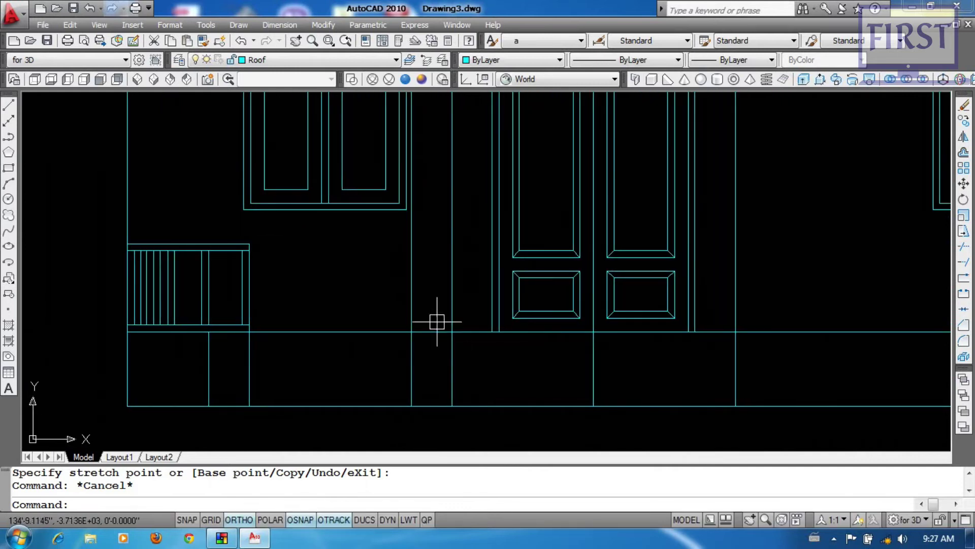
{"action": "scroll", "coordinate": [424, 358], "scroll_direction": "up", "scroll_amount": 2}
{"action": "type", "text": "l"}
{"action": "key", "text": "Return"}
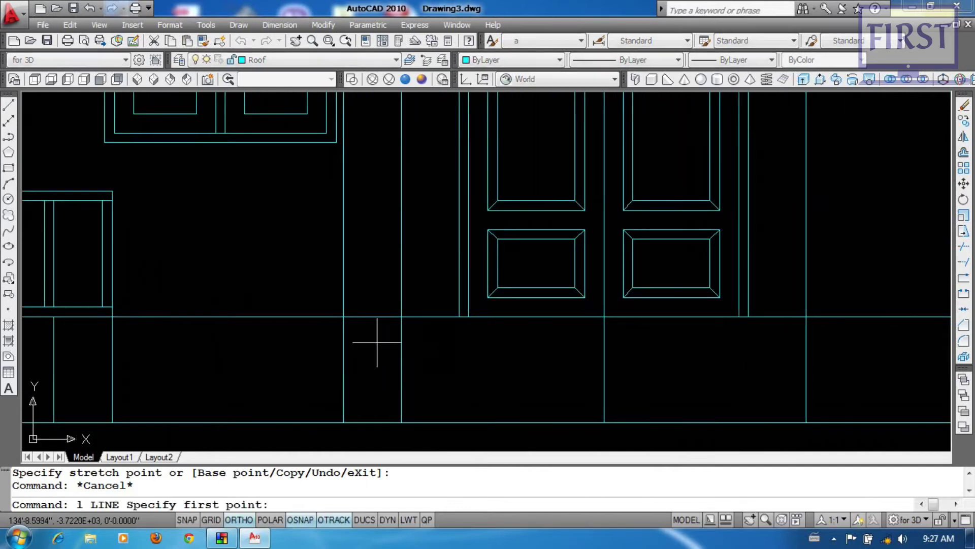
{"action": "left_click", "coordinate": [343, 317]}
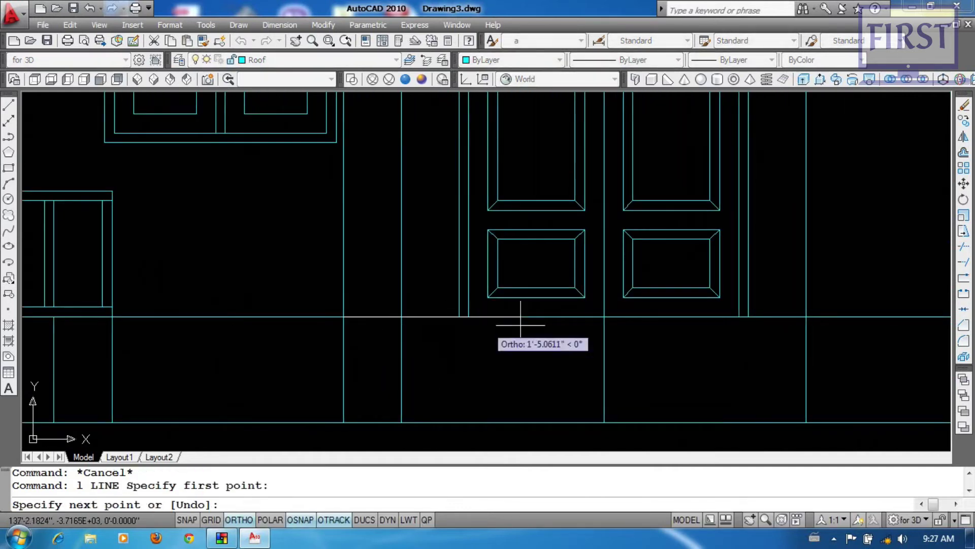
{"action": "left_click", "coordinate": [806, 317]}
{"action": "key", "text": "Return"}
Offset the new floor line 2 inches upward to form the second railing's bottom rail.
{"action": "type", "text": "o"}
{"action": "key", "text": "Return"}
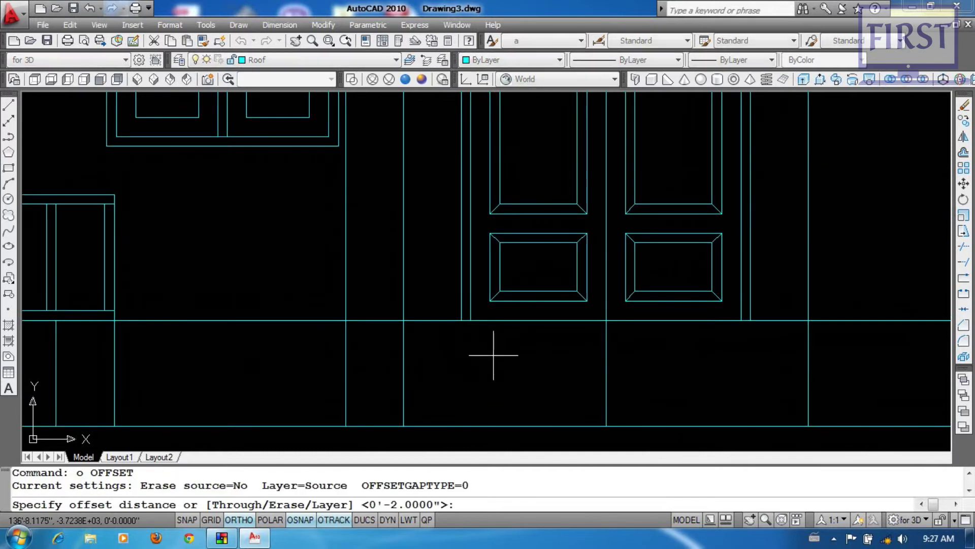
{"action": "type", "text": "2"}
{"action": "key", "text": "Return"}
{"action": "left_click", "coordinate": [458, 320]}
{"action": "left_click", "coordinate": [435, 263]}
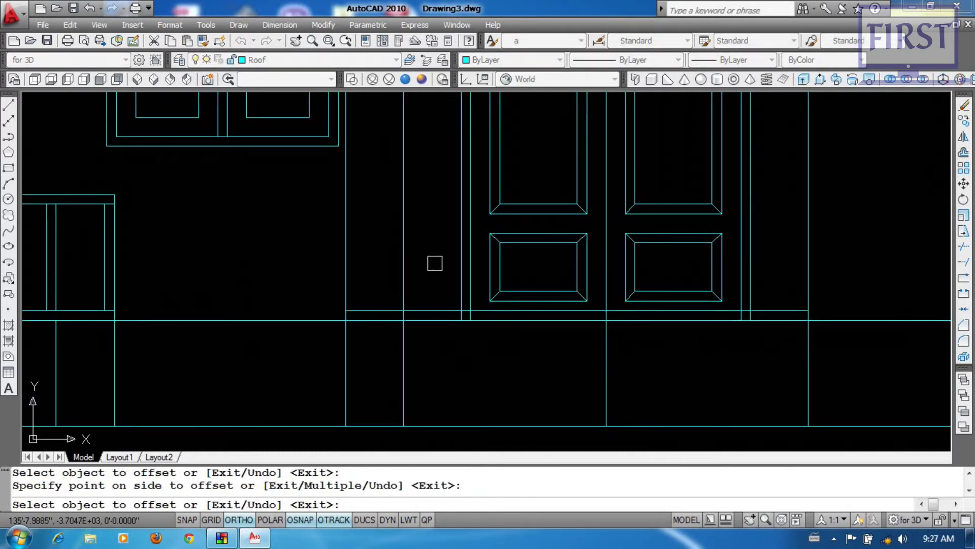
{"action": "key", "text": "Return"}
Offset the bottom rail's upper line 2'2 upward to set the upper edge of the top rail.
{"action": "key", "text": "Return"}
{"action": "type", "text": "2"}
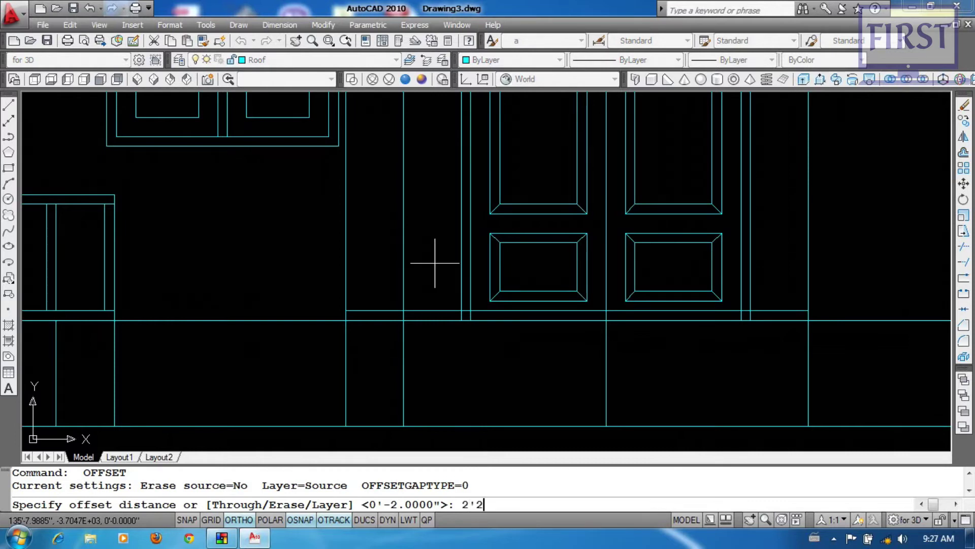
{"action": "type", "text": "'2"}
{"action": "key", "text": "Return"}
{"action": "left_click", "coordinate": [439, 310]}
{"action": "left_click", "coordinate": [414, 220]}
{"action": "key", "text": "Return"}
Offset the top rail's upper line 2 inches downward to complete the rail.
{"action": "key", "text": "Return"}
{"action": "type", "text": "2"}
{"action": "key", "text": "Return"}
{"action": "left_click", "coordinate": [428, 195]}
{"action": "left_click", "coordinate": [435, 244]}
{"action": "key", "text": "Return"}
Trim the two vertical construction lines left of the door above the top rail's lower line.
{"action": "middle_click_drag", "start_coordinate": [429, 258], "coordinate": [420, 275]}
{"action": "key", "text": "Return"}
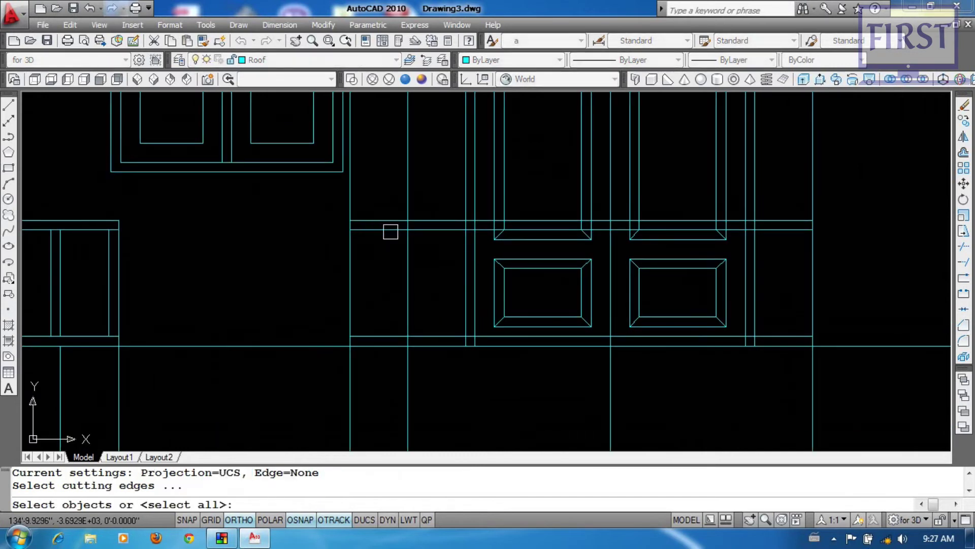
{"action": "left_click", "coordinate": [389, 228]}
{"action": "key", "text": "Return"}
{"action": "left_click", "coordinate": [408, 199]}
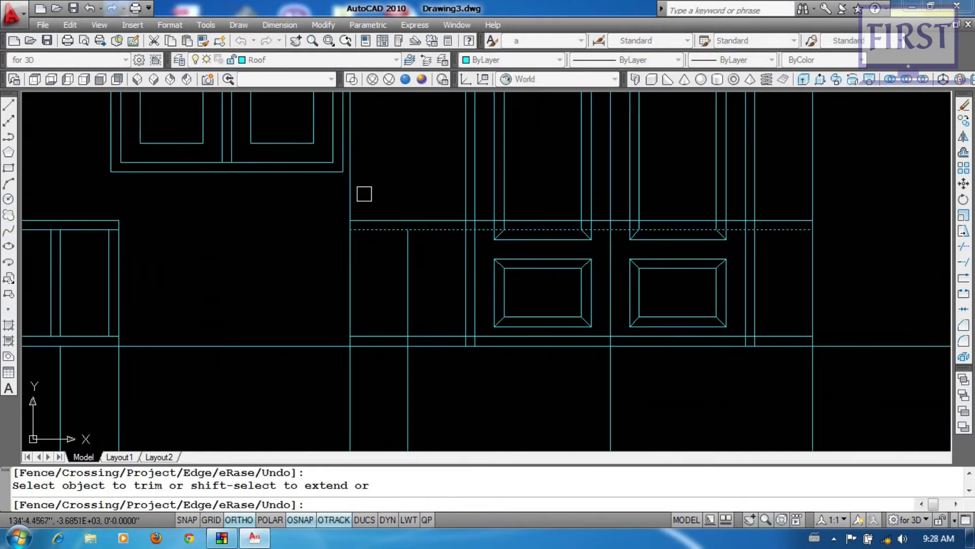
{"action": "left_click", "coordinate": [351, 199]}
{"action": "key", "text": "Return"}
Trim the vertical construction line just left of the door above the floor line.
{"action": "middle_click_drag", "start_coordinate": [407, 282], "coordinate": [384, 248]}
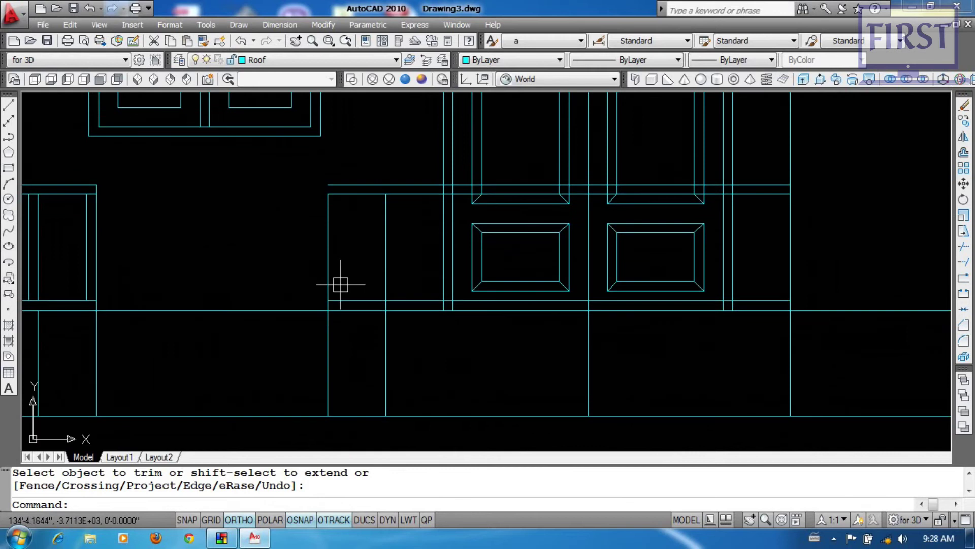
{"action": "key", "text": "Return"}
{"action": "left_click", "coordinate": [412, 313]}
{"action": "key", "text": "Return"}
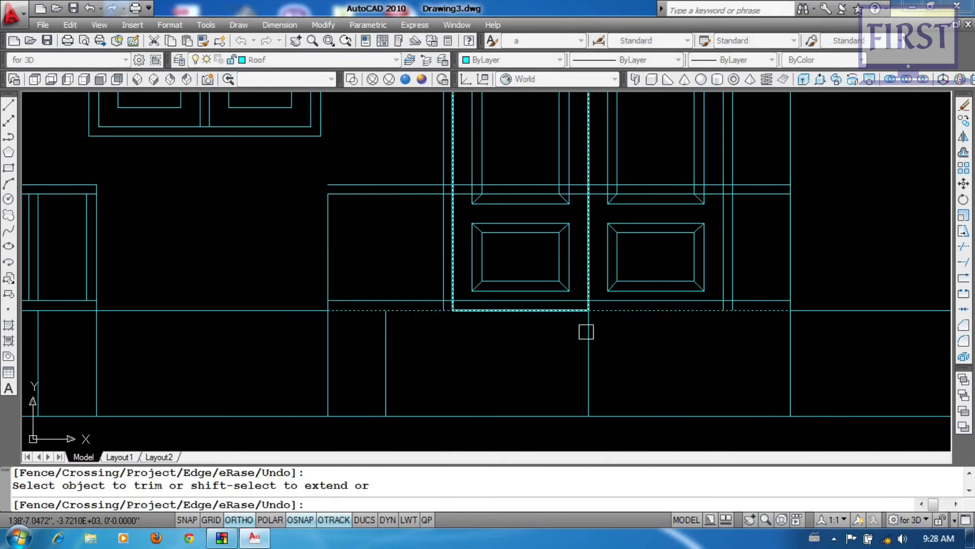
{"action": "scroll", "coordinate": [579, 386], "scroll_direction": "down", "scroll_amount": 2}
{"action": "key", "text": "Return"}
Erase the vertical construction line that runs up through the double door.
{"action": "scroll", "coordinate": [636, 378], "scroll_direction": "down", "scroll_amount": 2}
{"action": "middle_click_drag", "start_coordinate": [637, 367], "coordinate": [643, 399]}
{"action": "left_click", "coordinate": [629, 265]}
{"action": "left_click", "coordinate": [595, 213]}
{"action": "type", "text": "e"}
{"action": "key", "text": "Return"}
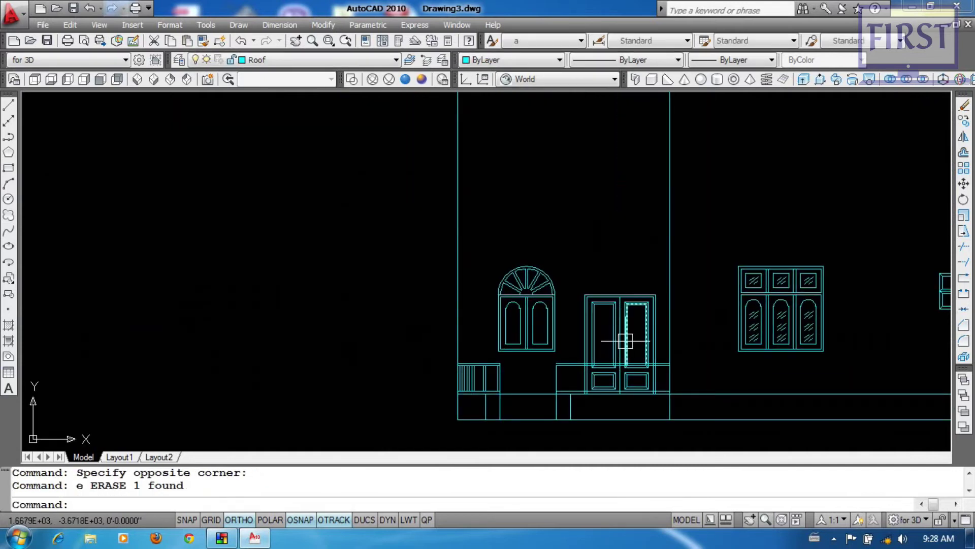
Move all objects of the double door to the hidden circle layer.
{"action": "scroll", "coordinate": [624, 321], "scroll_direction": "up", "scroll_amount": 3}
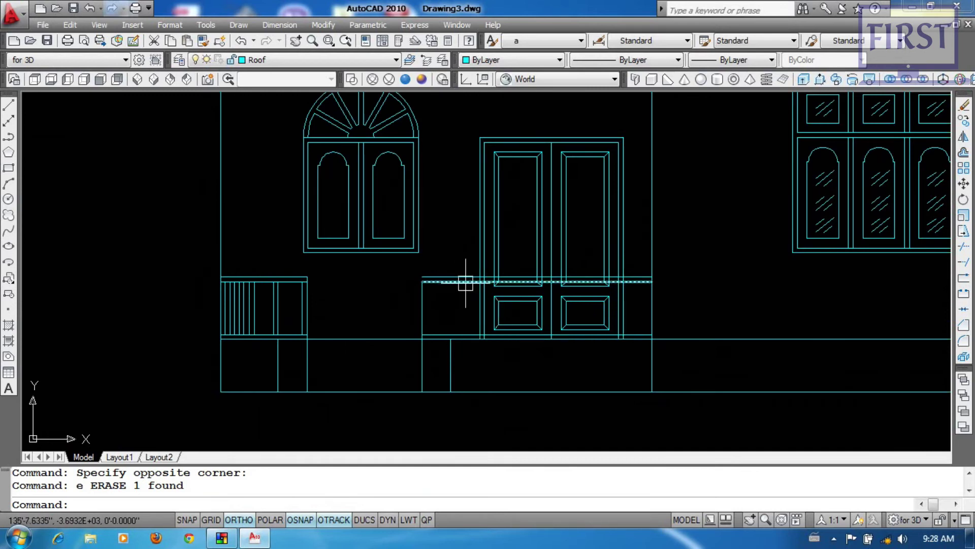
{"action": "left_click", "coordinate": [468, 120]}
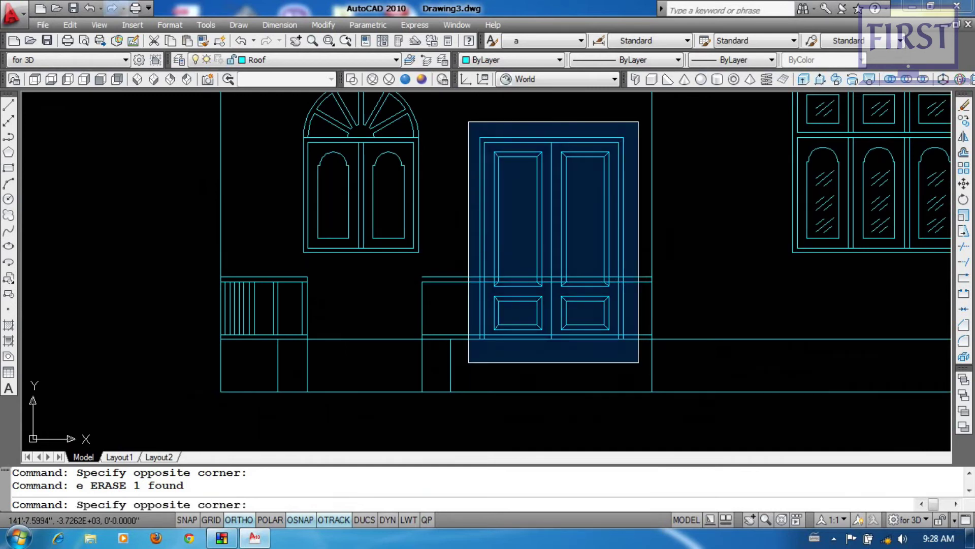
{"action": "left_click", "coordinate": [639, 362]}
{"action": "middle_click_drag", "start_coordinate": [450, 284], "coordinate": [485, 352]}
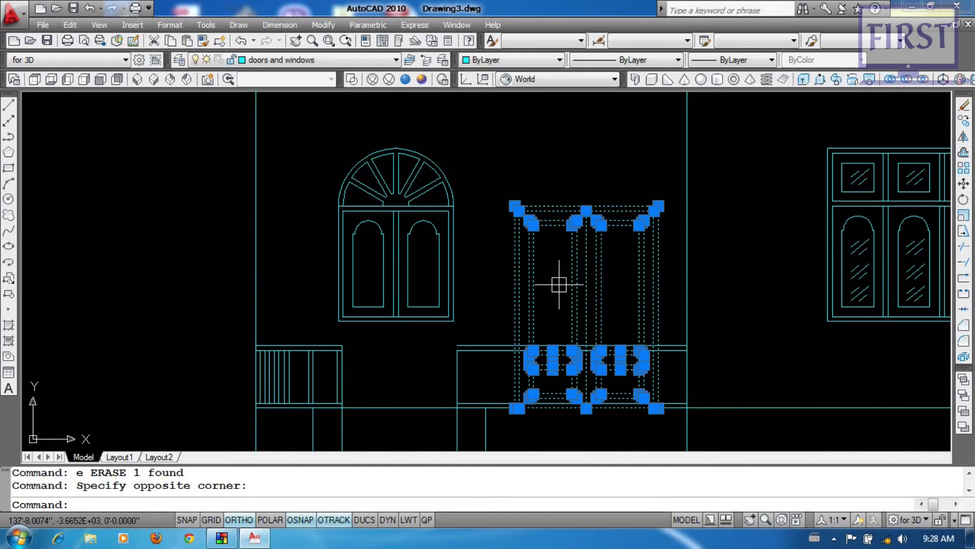
{"action": "left_click", "coordinate": [339, 63]}
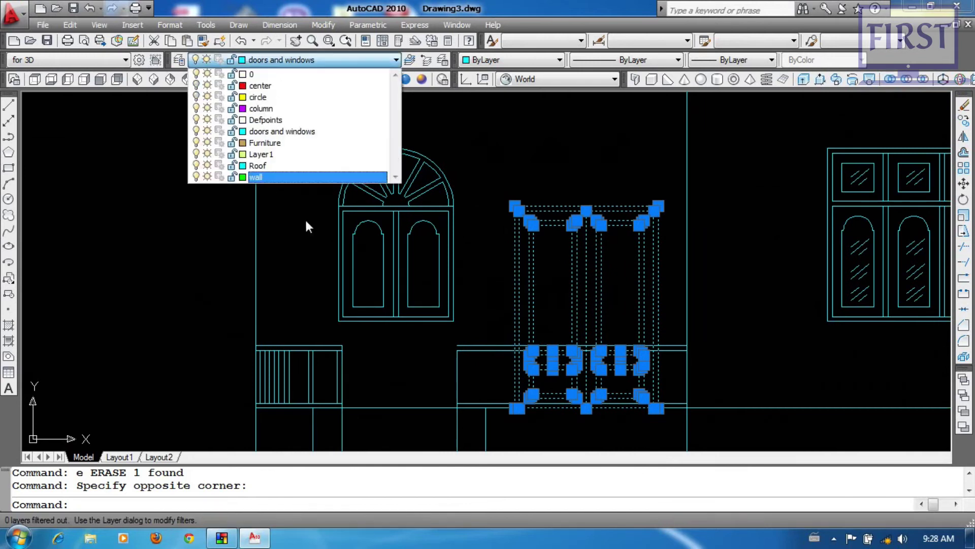
{"action": "left_click", "coordinate": [260, 97]}
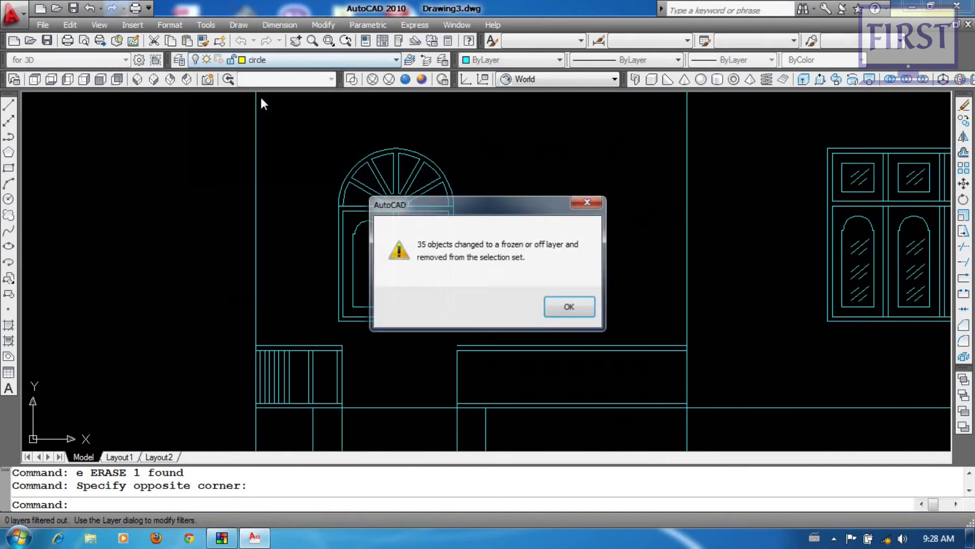
{"action": "left_click", "coordinate": [570, 309]}
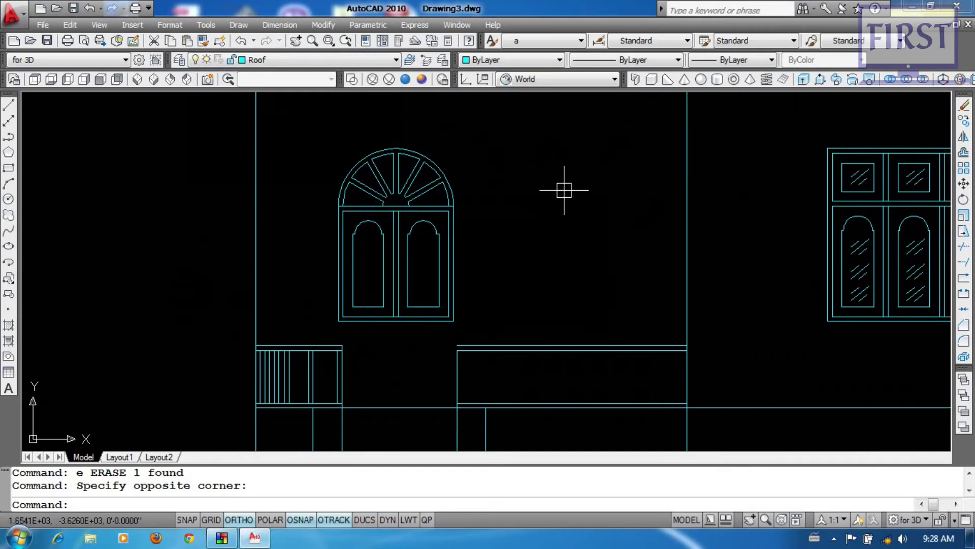
Stretch the vertical line at the long railing's left end up to the top rail's upper edge.
{"action": "scroll", "coordinate": [530, 394], "scroll_direction": "up", "scroll_amount": 4}
{"action": "left_click", "coordinate": [457, 207]}
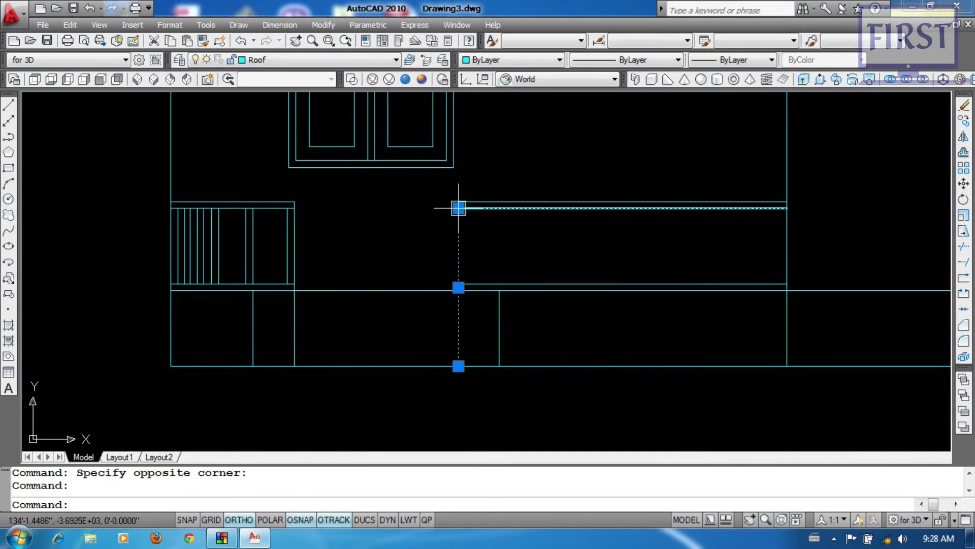
{"action": "left_click", "coordinate": [456, 203]}
{"action": "key", "text": "Escape"}
{"action": "left_click", "coordinate": [456, 213]}
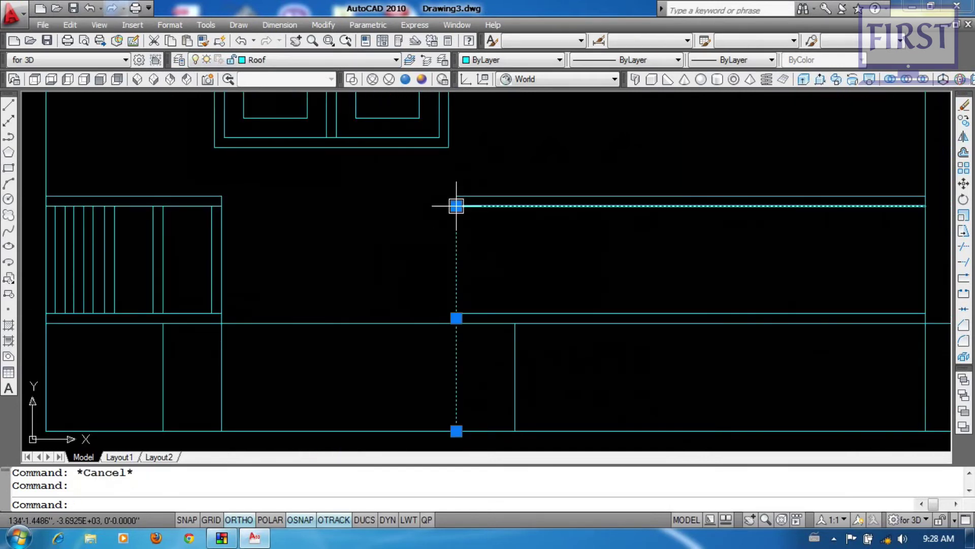
{"action": "left_click", "coordinate": [456, 206]}
{"action": "key", "text": "Escape"}
Draw a vertical line between the top and bottom rails at the long railing's left end.
{"action": "middle_click_drag", "start_coordinate": [548, 266], "coordinate": [482, 263]}
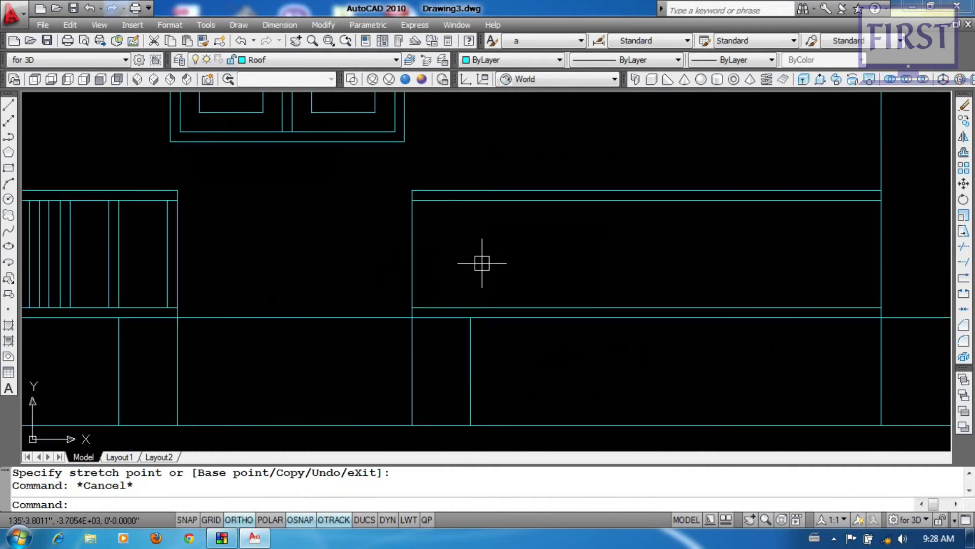
{"action": "type", "text": "l"}
{"action": "key", "text": "Return"}
{"action": "scroll", "coordinate": [424, 241], "scroll_direction": "up", "scroll_amount": 2}
{"action": "left_click", "coordinate": [406, 181]}
{"action": "left_click", "coordinate": [411, 336]}
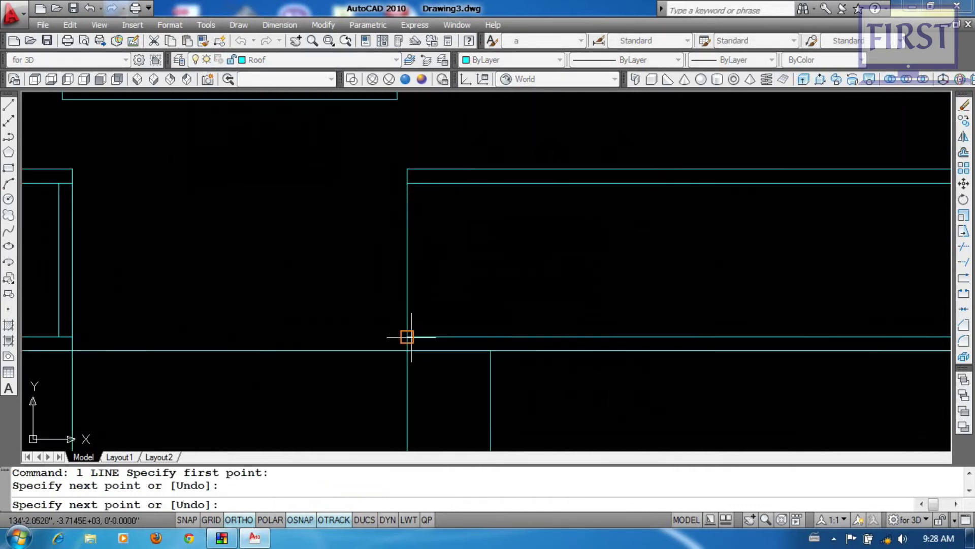
{"action": "key", "text": "Return"}
Offset the long railing's left end line 2 inches to the right to form the end post.
{"action": "middle_click_drag", "start_coordinate": [496, 268], "coordinate": [486, 277]}
{"action": "type", "text": "o"}
{"action": "key", "text": "Return"}
{"action": "type", "text": "2"}
{"action": "key", "text": "Return"}
{"action": "left_click", "coordinate": [395, 259]}
{"action": "left_click", "coordinate": [468, 261]}
{"action": "key", "text": "Return"}
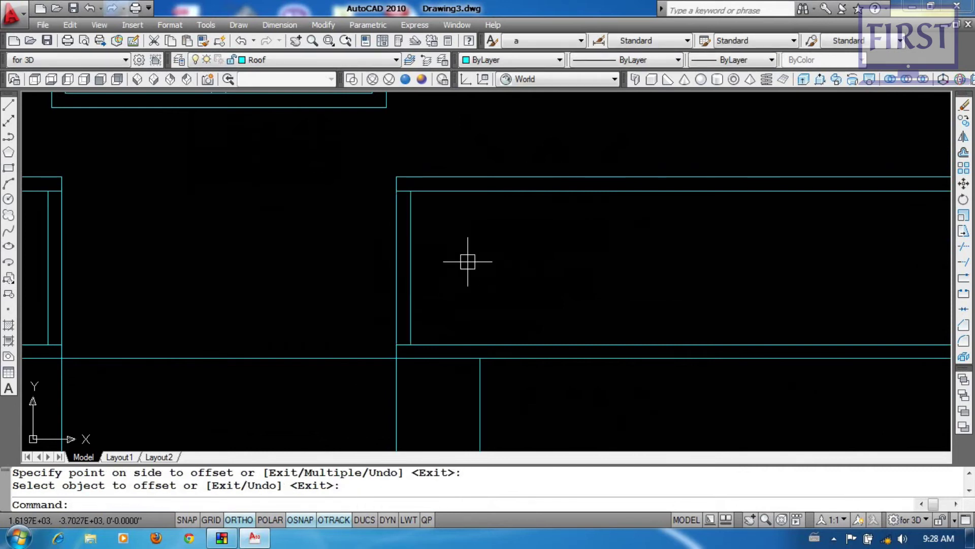
Offset the end post's inner line 12 inches to the right to place the next post.
{"action": "type", "text": "o"}
{"action": "key", "text": "Return"}
{"action": "type", "text": "12"}
{"action": "key", "text": "Return"}
{"action": "left_click", "coordinate": [411, 258]}
{"action": "left_click", "coordinate": [445, 256]}
{"action": "key", "text": "Return"}
Offset the next post's first line 2 inches to the right to give the post its thickness.
{"action": "middle_click_drag", "start_coordinate": [543, 286], "coordinate": [538, 290]}
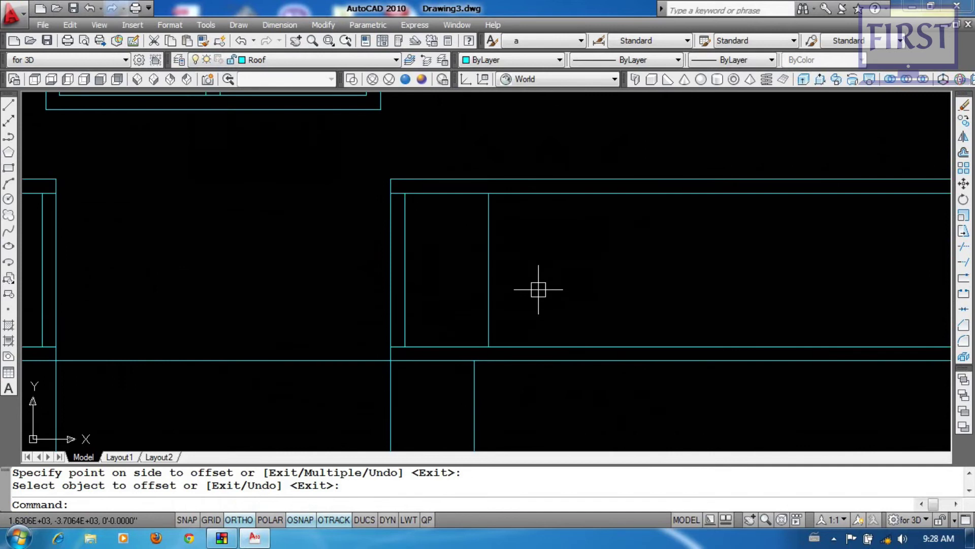
{"action": "type", "text": "o"}
{"action": "key", "text": "Return"}
{"action": "type", "text": "2"}
{"action": "key", "text": "Return"}
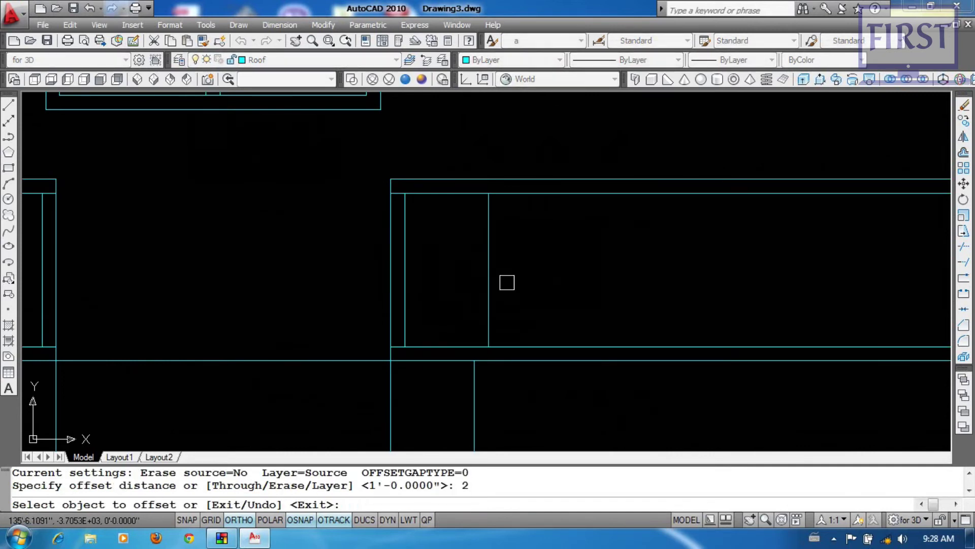
{"action": "left_click", "coordinate": [492, 274]}
{"action": "left_click", "coordinate": [590, 272]}
{"action": "key", "text": "Return"}
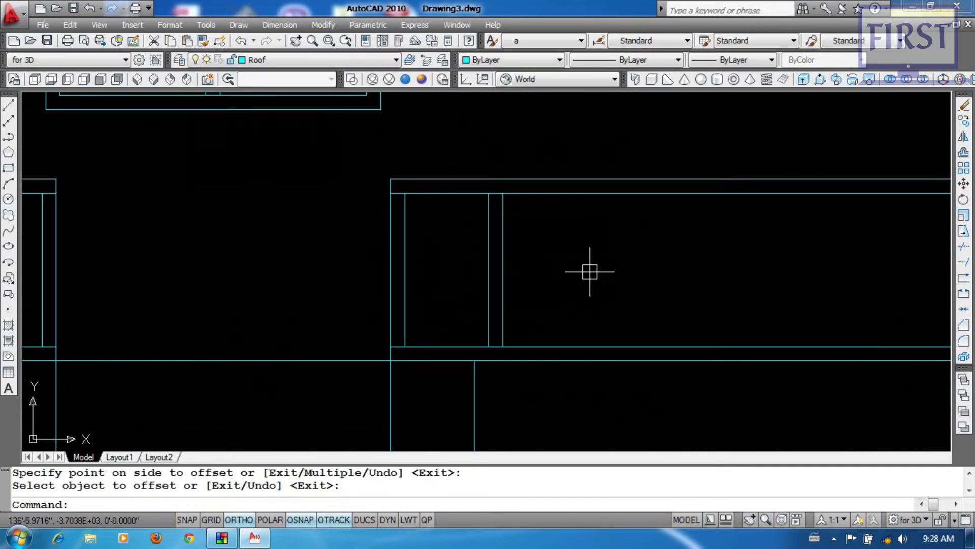
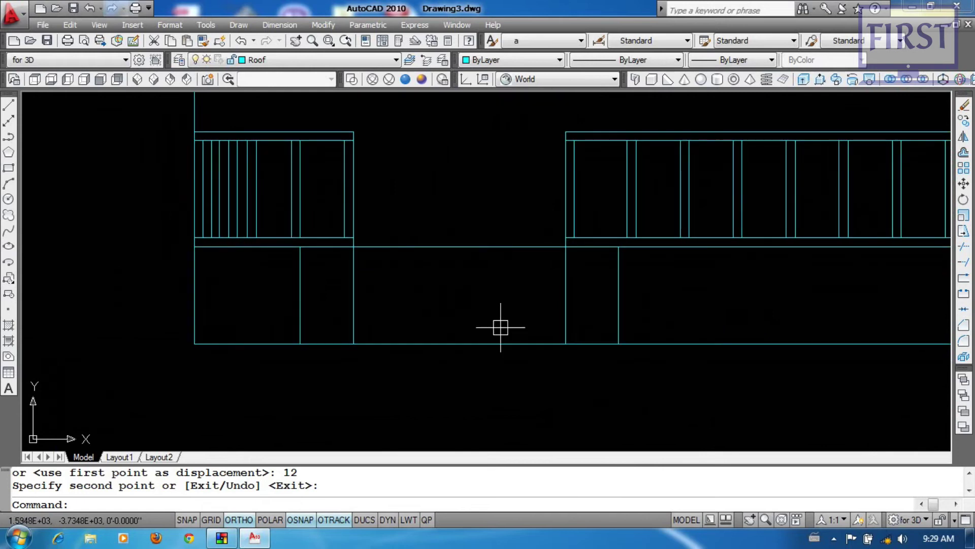
Draw a line along the ground across the opening between the two railings.
{"action": "type", "text": "l"}
{"action": "key", "text": "Return"}
{"action": "left_click", "coordinate": [565, 343]}
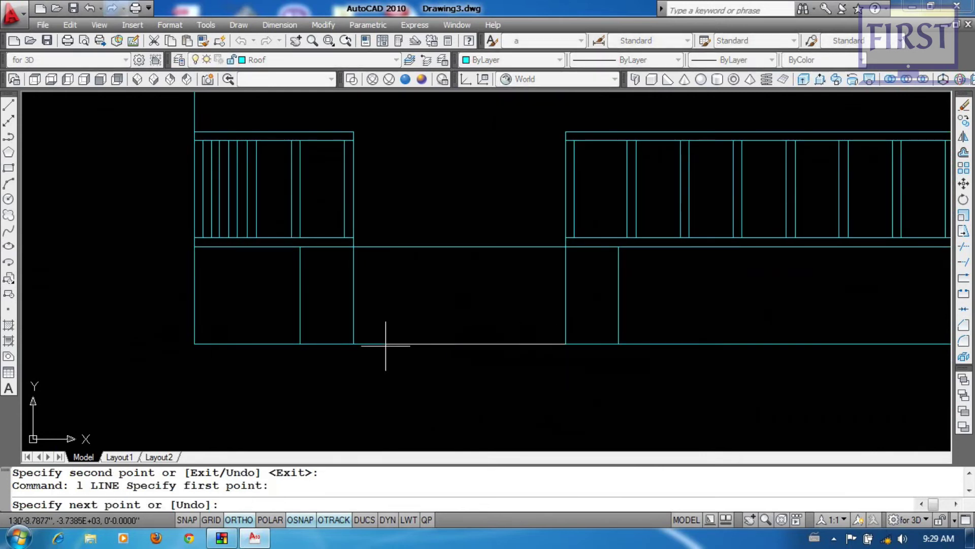
{"action": "left_click", "coordinate": [354, 344]}
{"action": "key", "text": "Return"}
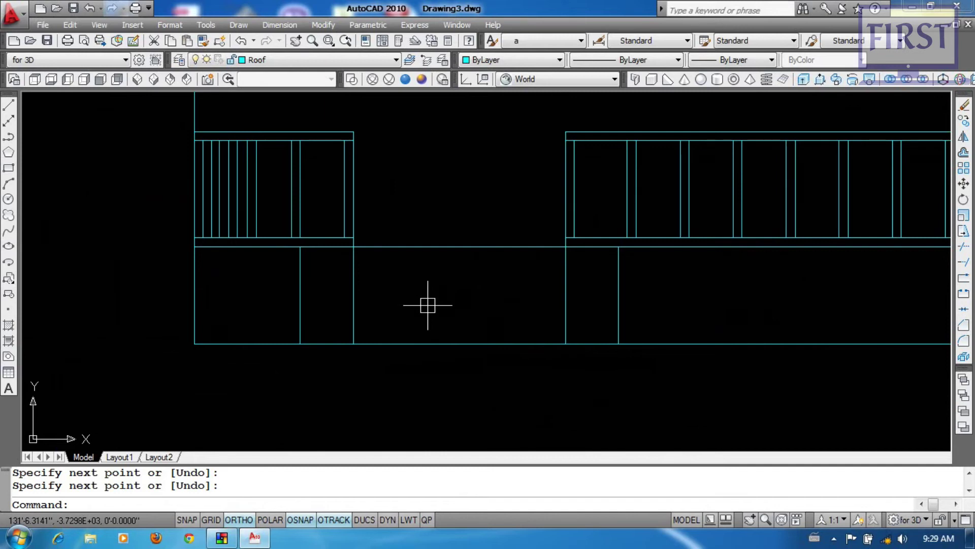
Offset the ground line in the opening upward three times at 6-inch intervals to form the steps.
{"action": "type", "text": "o"}
{"action": "key", "text": "Return"}
{"action": "type", "text": "6"}
{"action": "key", "text": "Return"}
{"action": "left_click", "coordinate": [460, 344]}
{"action": "left_click", "coordinate": [473, 325]}
{"action": "left_click", "coordinate": [483, 318]}
{"action": "left_click", "coordinate": [494, 305]}
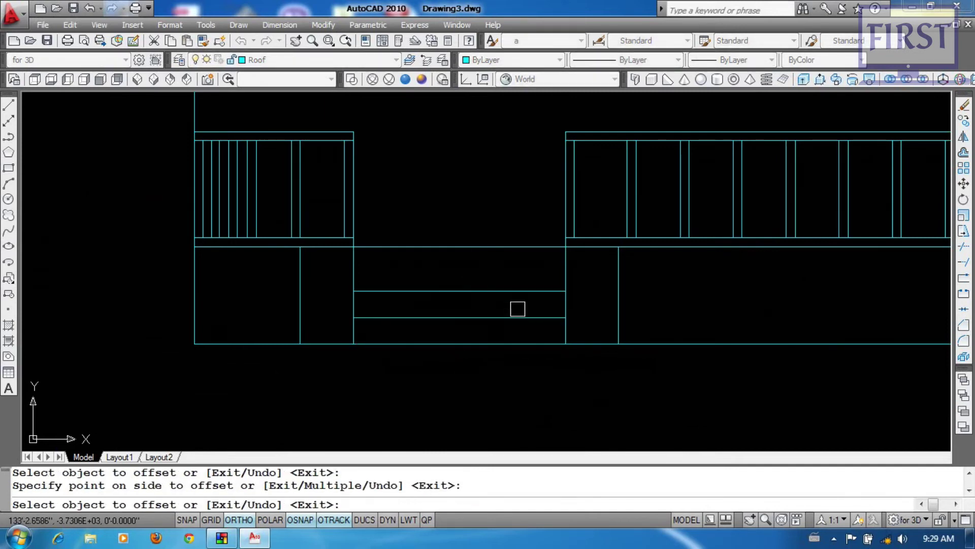
{"action": "left_click", "coordinate": [489, 291]}
{"action": "left_click", "coordinate": [485, 277]}
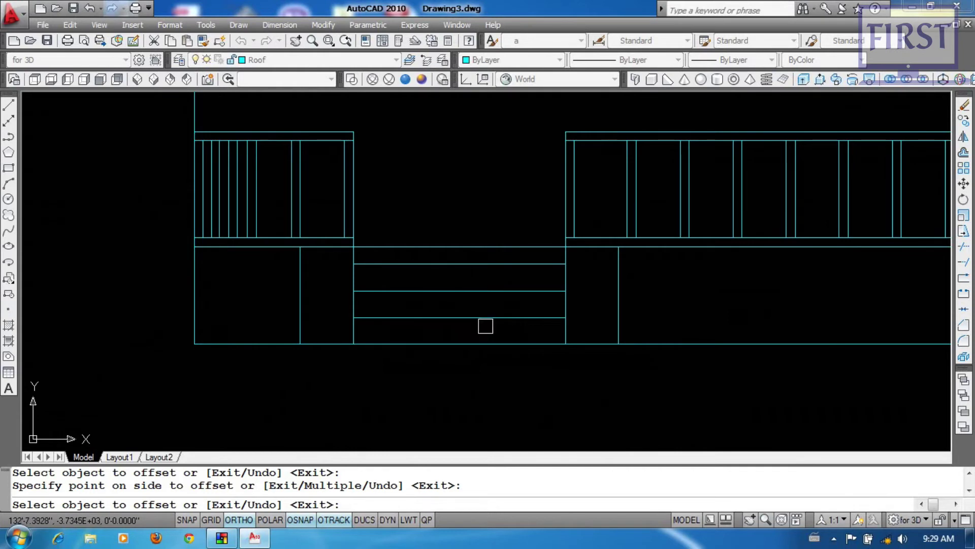
Erase the three 6-inch step lines in the opening between the two porch railings.
{"action": "key", "text": "Return"}
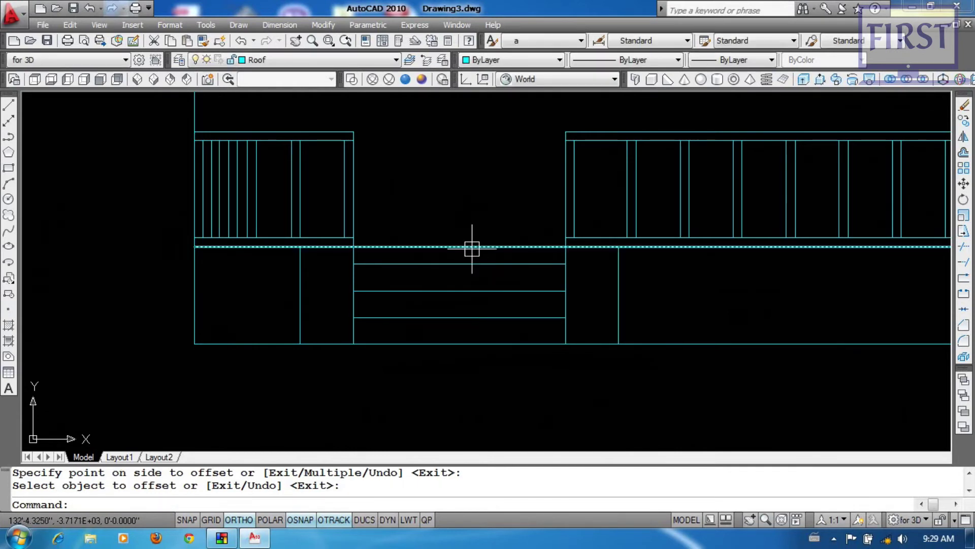
{"action": "scroll", "coordinate": [508, 289], "scroll_direction": "down", "scroll_amount": 4}
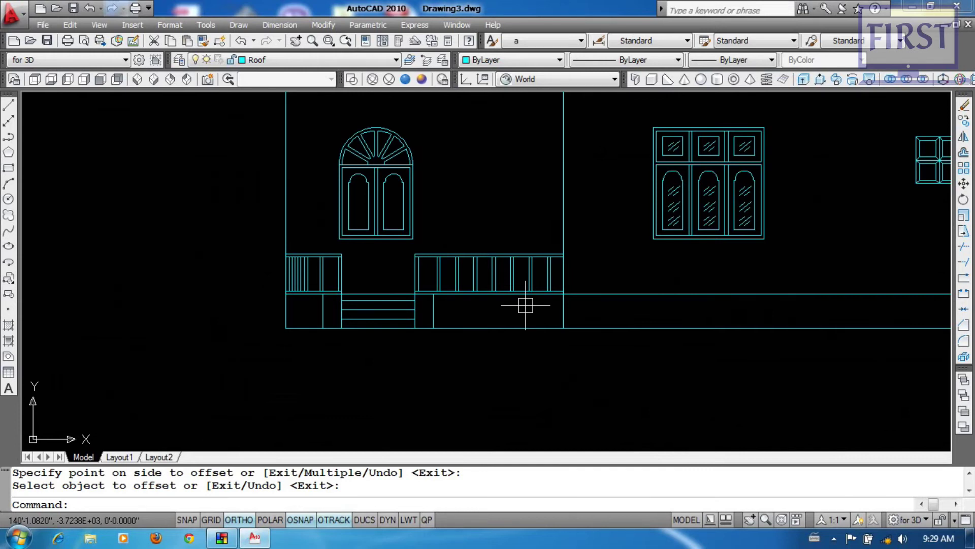
{"action": "scroll", "coordinate": [411, 298], "scroll_direction": "up", "scroll_amount": 3}
{"action": "key", "text": "Return"}
{"action": "left_click", "coordinate": [386, 299]}
{"action": "left_click", "coordinate": [383, 317]}
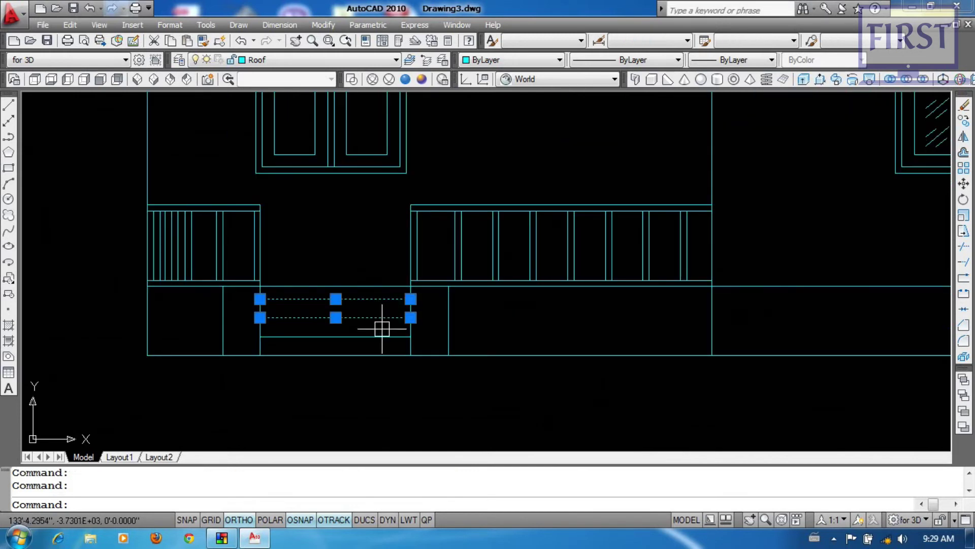
{"action": "type", "text": "e"}
{"action": "key", "text": "Return"}
{"action": "left_click", "coordinate": [383, 340]}
{"action": "key", "text": "Return"}
Offset the ground line in the opening upward twice at 8-inch intervals to form the steps.
{"action": "middle_click_drag", "start_coordinate": [378, 327], "coordinate": [399, 324]}
{"action": "type", "text": "o"}
{"action": "key", "text": "Return"}
{"action": "type", "text": "8"}
{"action": "key", "text": "Return"}
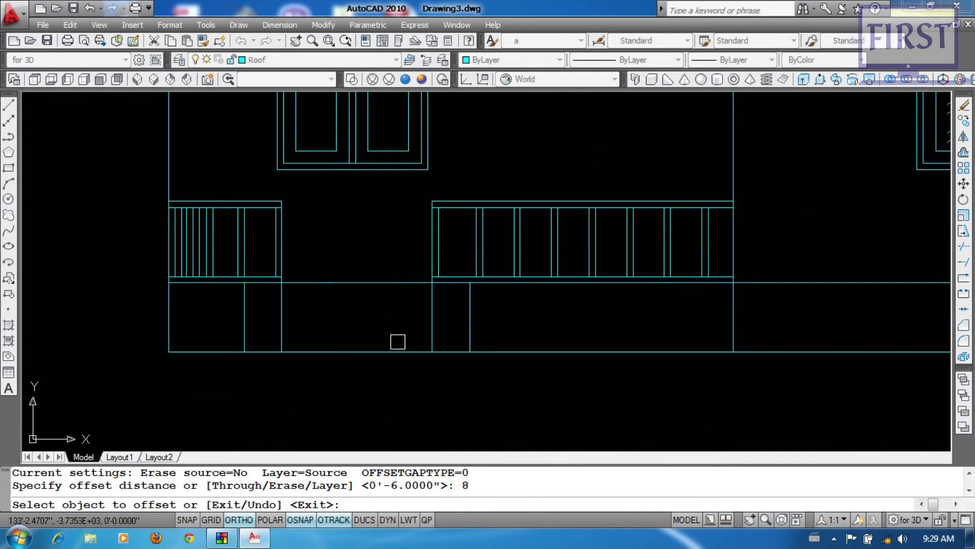
{"action": "left_click", "coordinate": [398, 350]}
{"action": "left_click", "coordinate": [399, 305]}
{"action": "left_click", "coordinate": [398, 326]}
{"action": "left_click", "coordinate": [396, 284]}
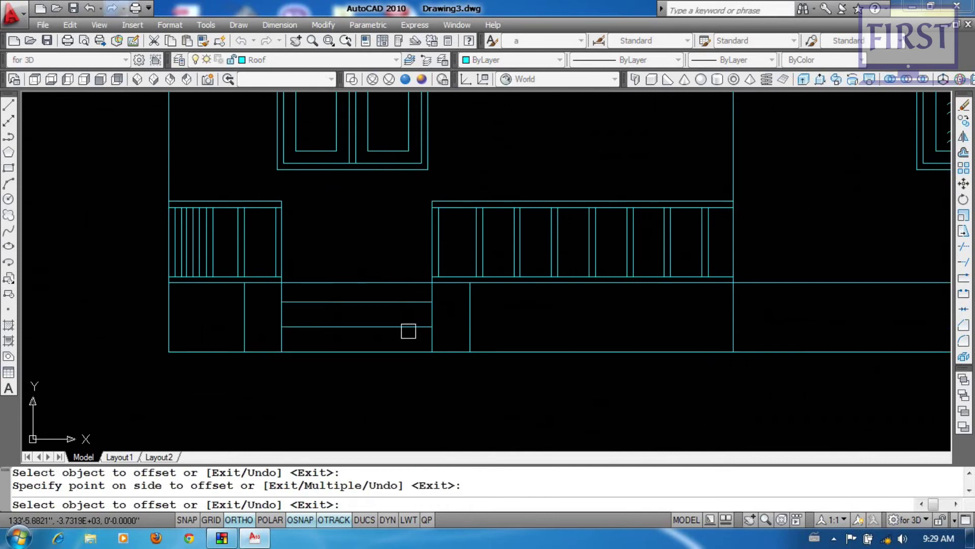
{"action": "key", "text": "Return"}
Erase the two 8-inch step lines from the opening.
{"action": "middle_click_drag", "start_coordinate": [490, 360], "coordinate": [489, 342]}
{"action": "middle_click_drag", "start_coordinate": [416, 358], "coordinate": [435, 353]}
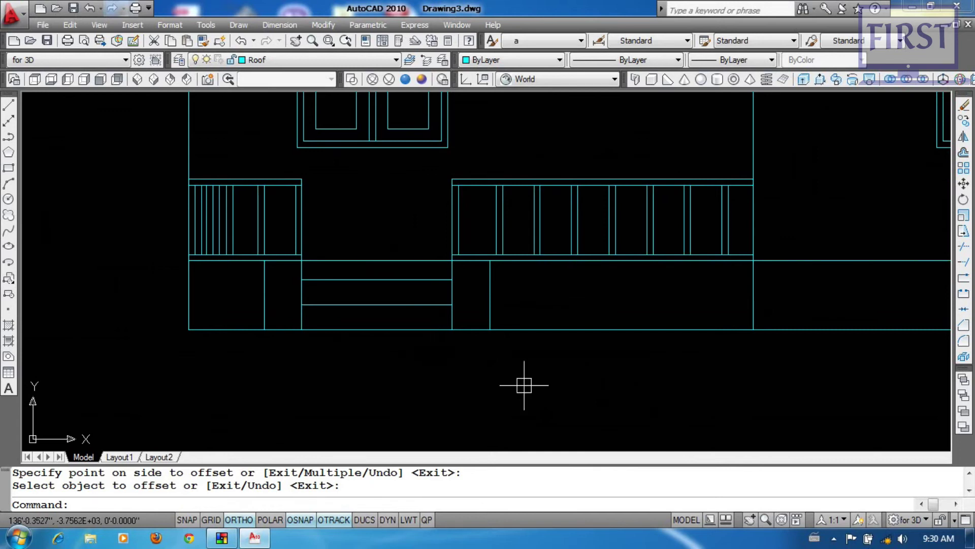
{"action": "mouse_move", "coordinate": [797, 280]}
{"action": "middle_mouse_down"}
{"action": "mouse_move", "coordinate": [663, 326]}
{"action": "mouse_move", "coordinate": [611, 315]}
{"action": "middle_mouse_up"}
{"action": "scroll", "coordinate": [701, 304], "scroll_direction": "up", "scroll_amount": 5}
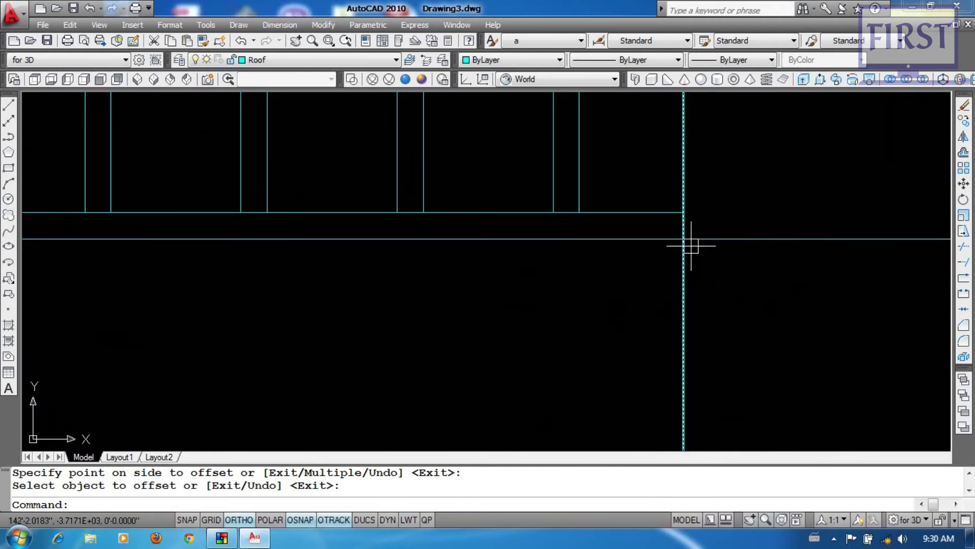
{"action": "scroll", "coordinate": [757, 283], "scroll_direction": "down", "scroll_amount": 4}
{"action": "scroll", "coordinate": [765, 279], "scroll_direction": "up", "scroll_amount": 1}
{"action": "middle_click_drag", "start_coordinate": [398, 325], "coordinate": [443, 318]}
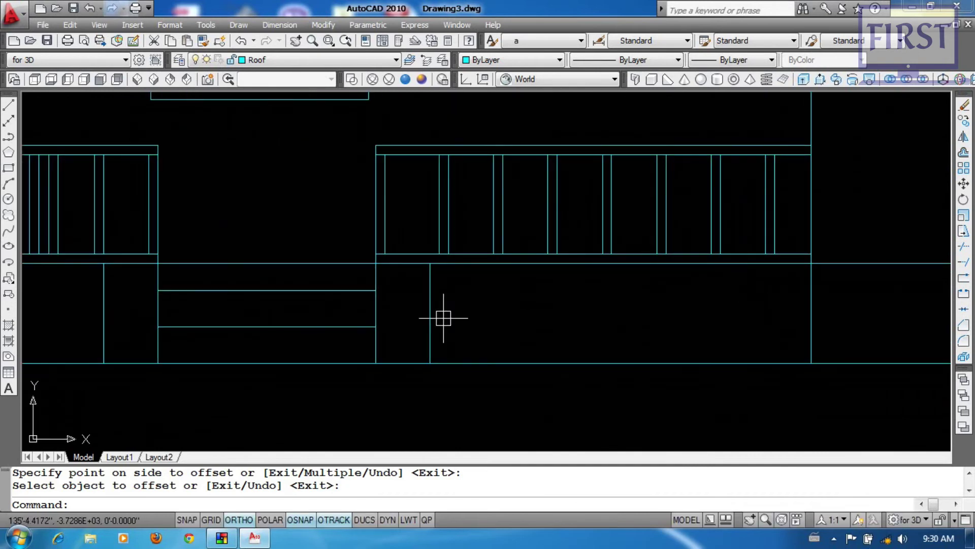
{"action": "left_click", "coordinate": [322, 290]}
{"action": "left_click", "coordinate": [315, 327]}
{"action": "right_click", "coordinate": [294, 236]}
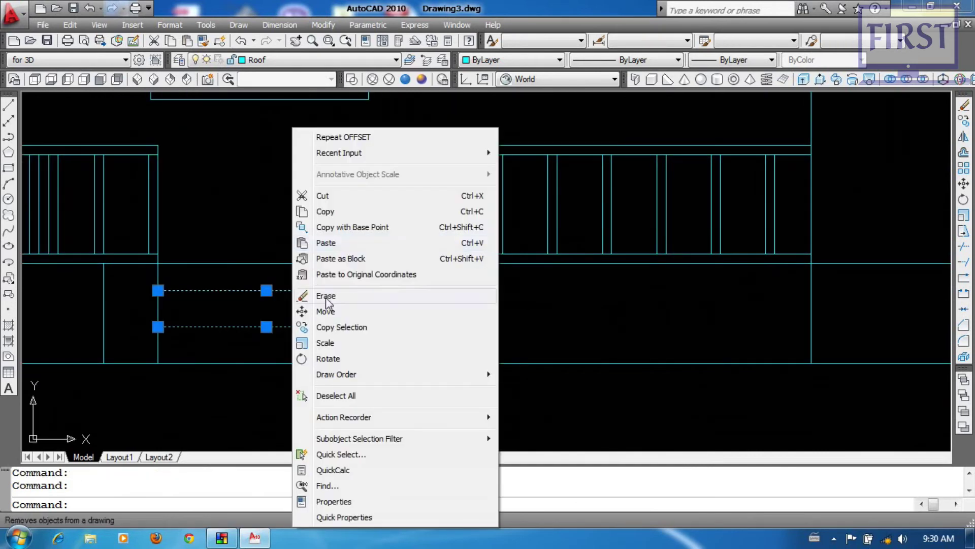
{"action": "left_click", "coordinate": [329, 296]}
Move both porch railings straight down by 2 inches.
{"action": "scroll", "coordinate": [587, 305], "scroll_direction": "down", "scroll_amount": 4}
{"action": "middle_click_drag", "start_coordinate": [731, 293], "coordinate": [658, 295]}
{"action": "scroll", "coordinate": [649, 291], "scroll_direction": "up", "scroll_amount": 3}
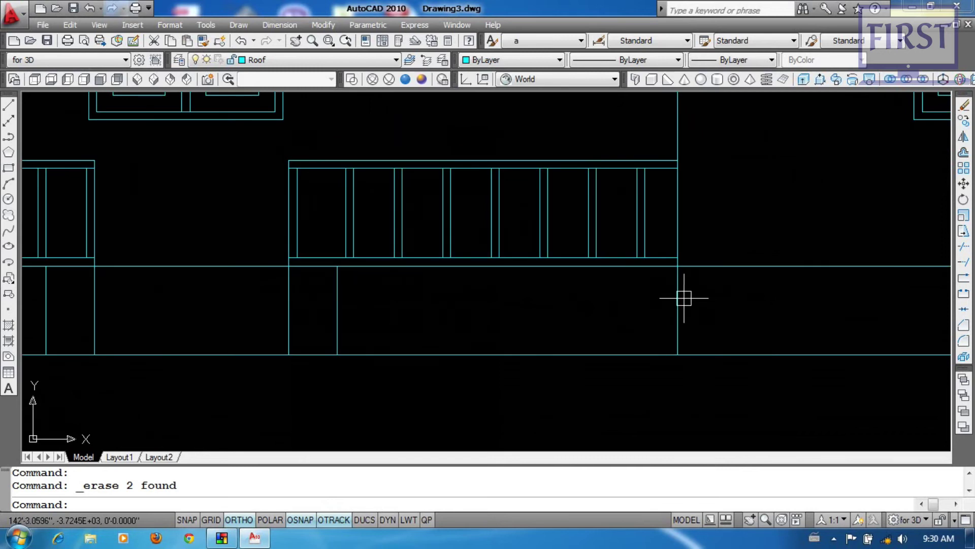
{"action": "scroll", "coordinate": [682, 289], "scroll_direction": "up", "scroll_amount": 3}
{"action": "scroll", "coordinate": [663, 264], "scroll_direction": "down", "scroll_amount": 4}
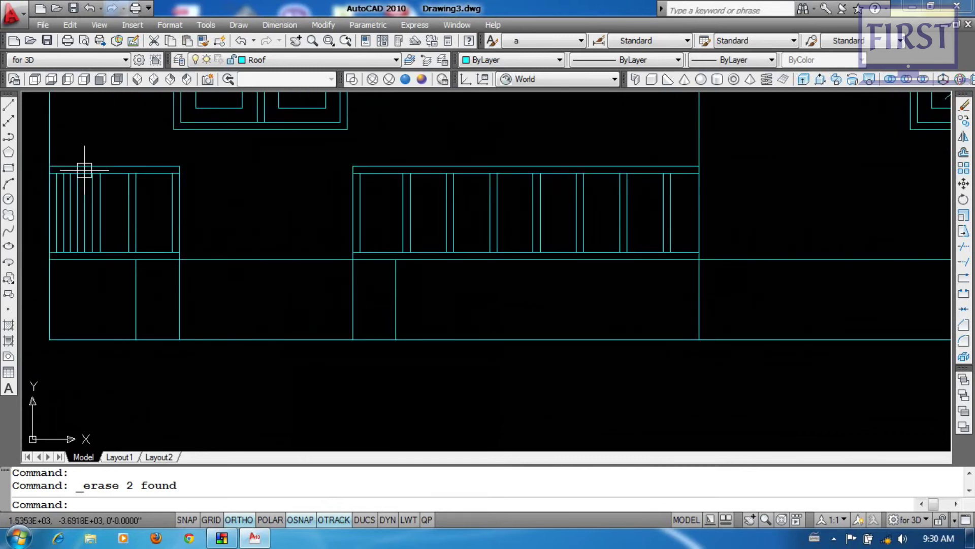
{"action": "left_click", "coordinate": [32, 156]}
{"action": "left_click", "coordinate": [726, 285]}
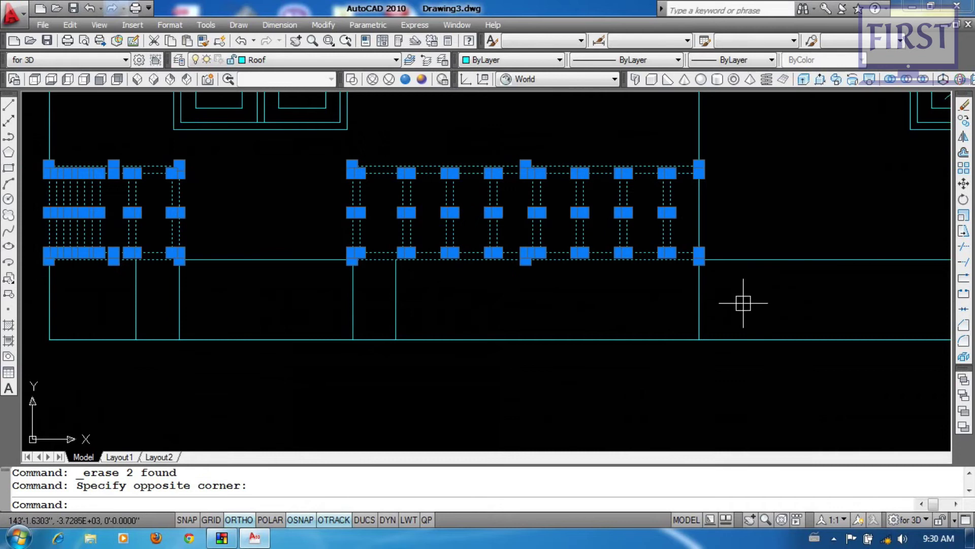
{"action": "type", "text": "m"}
{"action": "key", "text": "Return"}
{"action": "left_click", "coordinate": [789, 141]}
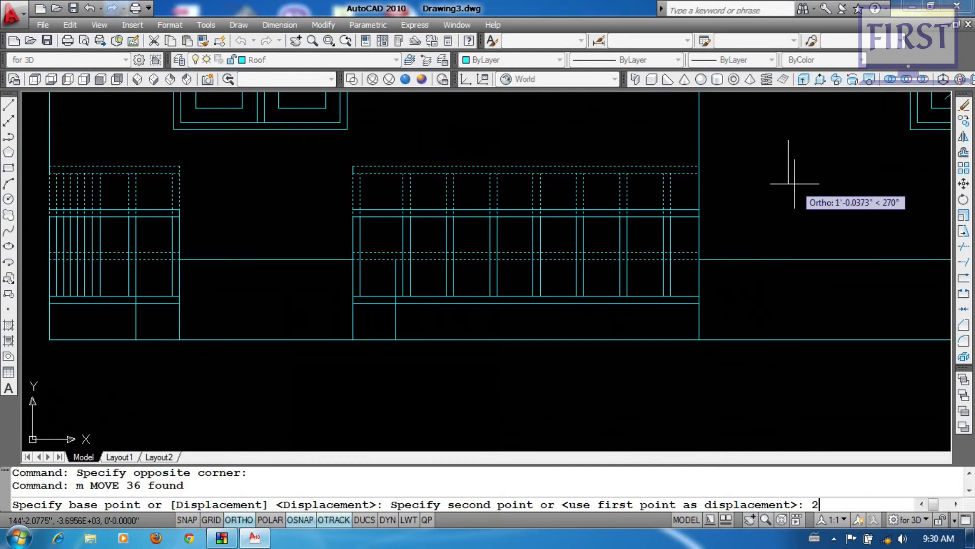
{"action": "type", "text": "2"}
{"action": "key", "text": "Return"}
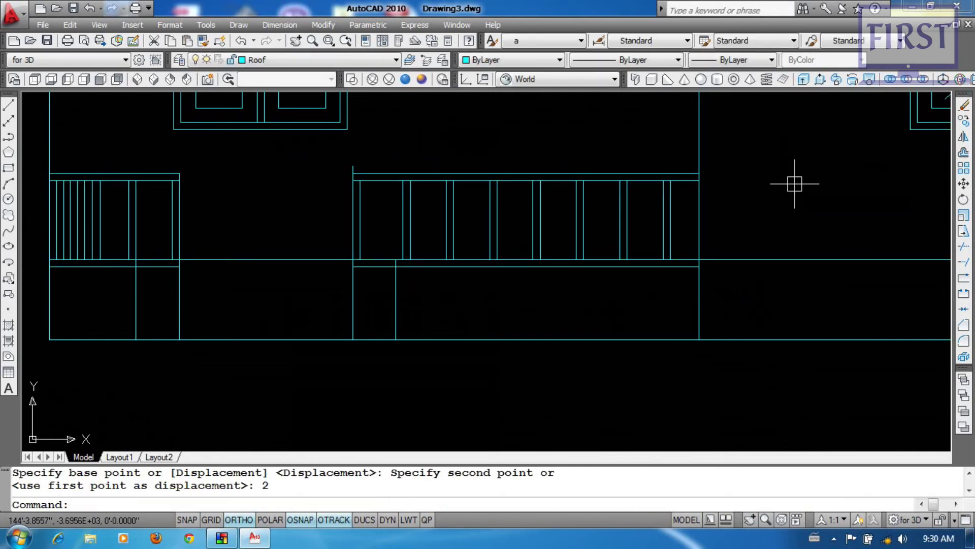
Move the two railings down by another 2 inches.
{"action": "type", "text": "m"}
{"action": "scroll", "coordinate": [570, 271], "scroll_direction": "down", "scroll_amount": 3}
{"action": "key", "text": "Return"}
{"action": "left_click", "coordinate": [334, 224]}
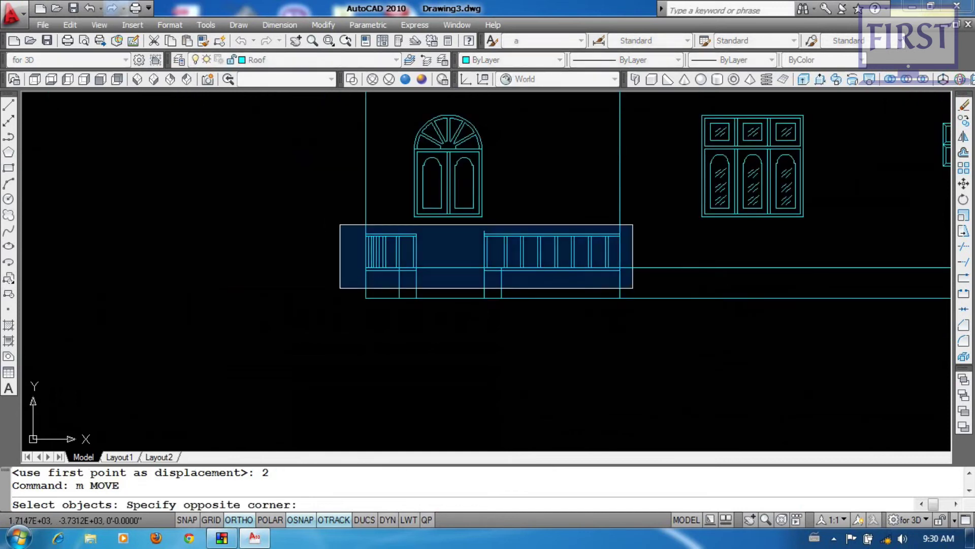
{"action": "left_click", "coordinate": [645, 290]}
{"action": "key", "text": "Return"}
{"action": "left_click", "coordinate": [649, 198]}
{"action": "type", "text": "2"}
{"action": "key", "text": "Return"}
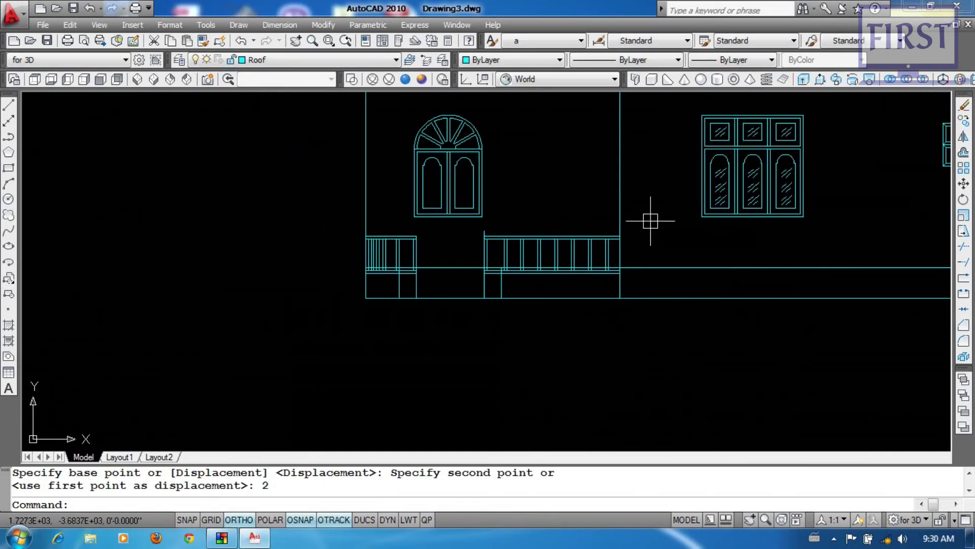
Trim the floor line back to the porch's far vertical wall line, removing the part that crosses the railings and opening.
{"action": "scroll", "coordinate": [559, 285], "scroll_direction": "up", "scroll_amount": 3}
{"action": "scroll", "coordinate": [365, 213], "scroll_direction": "down", "scroll_amount": 1}
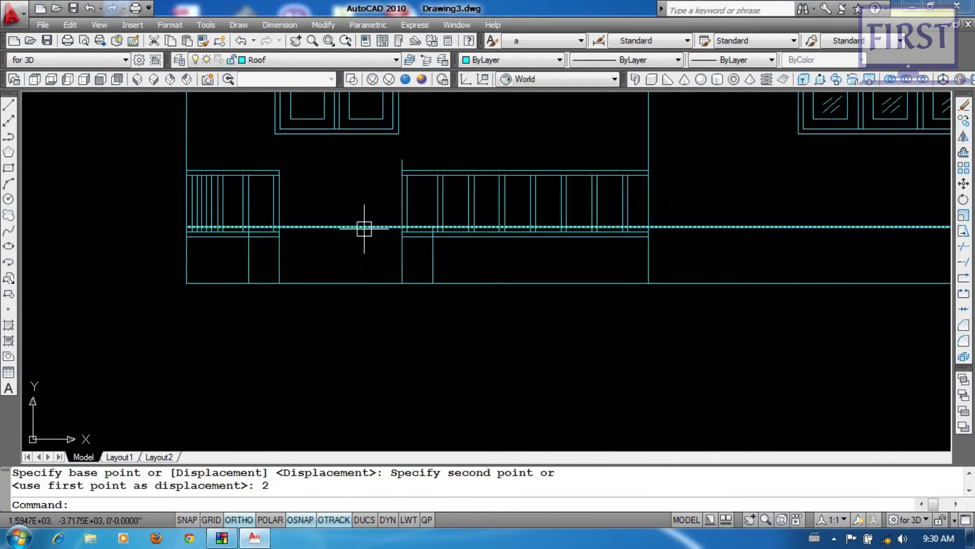
{"action": "middle_click_drag", "start_coordinate": [372, 255], "coordinate": [379, 255]}
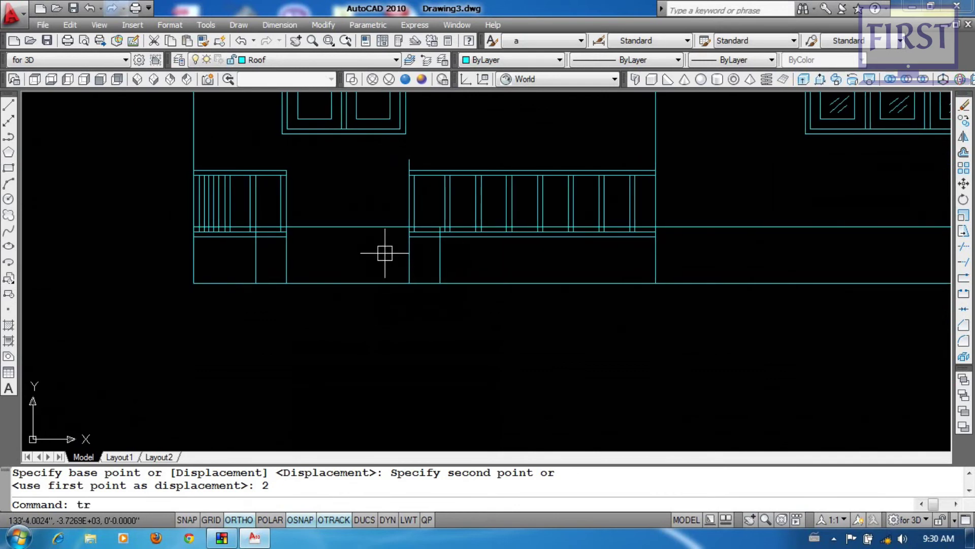
{"action": "type", "text": "tr"}
{"action": "key", "text": "Return"}
{"action": "left_click", "coordinate": [654, 138]}
{"action": "key", "text": "Return"}
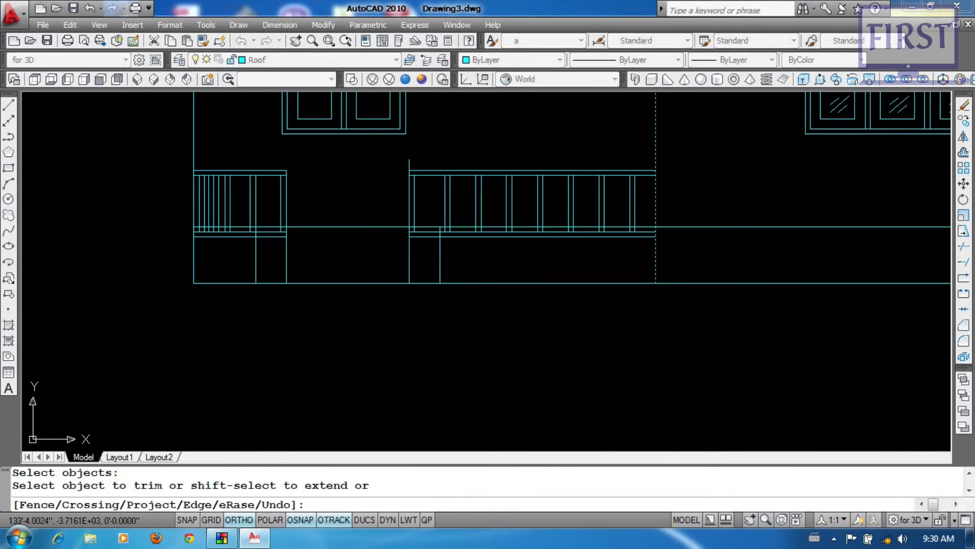
{"action": "left_click", "coordinate": [385, 226]}
{"action": "key", "text": "Return"}
Trim the vertical base line below the longer railing where it extends above the bottom rail's lower edge.
{"action": "middle_click_drag", "start_coordinate": [373, 257], "coordinate": [389, 266]}
{"action": "scroll", "coordinate": [481, 249], "scroll_direction": "up", "scroll_amount": 3}
{"action": "key", "text": "Return"}
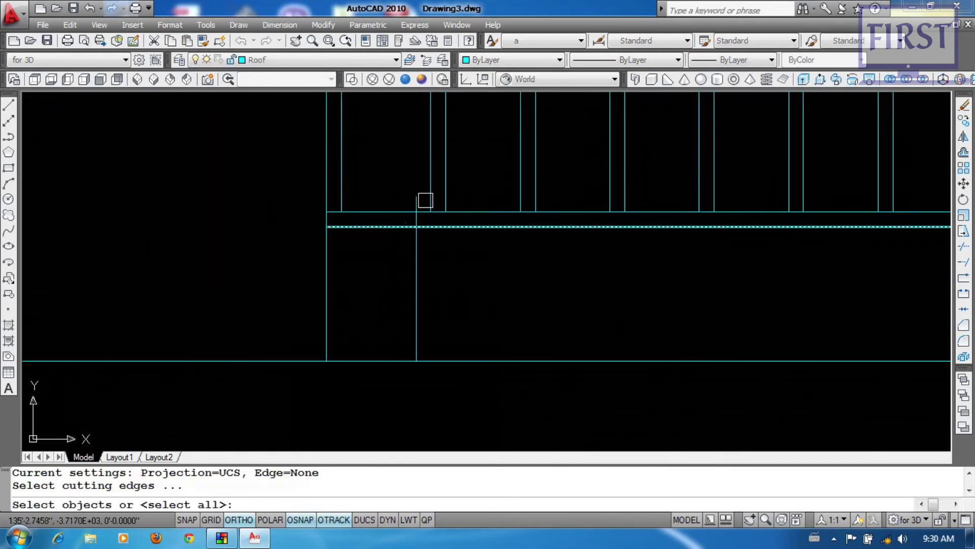
{"action": "key", "text": "Return"}
{"action": "left_click", "coordinate": [417, 199]}
{"action": "scroll", "coordinate": [423, 220], "scroll_direction": "up", "scroll_amount": 3}
{"action": "left_click", "coordinate": [411, 219]}
{"action": "scroll", "coordinate": [368, 233], "scroll_direction": "down", "scroll_amount": 6}
{"action": "middle_click_drag", "start_coordinate": [174, 208], "coordinate": [341, 242]}
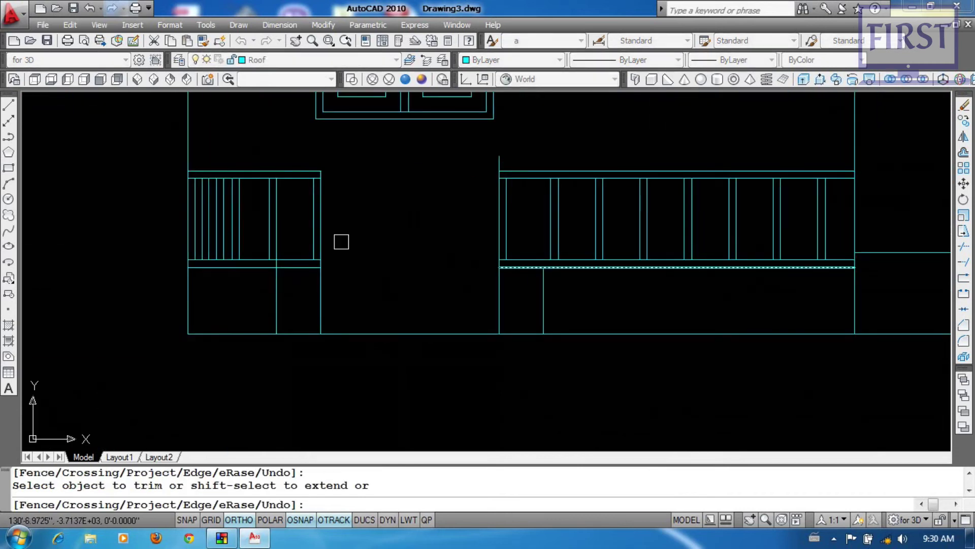
Trim the stub of the longer railing's end line that sticks up above the handrail.
{"action": "scroll", "coordinate": [483, 170], "scroll_direction": "up", "scroll_amount": 4}
{"action": "left_click", "coordinate": [514, 164]}
{"action": "scroll", "coordinate": [465, 201], "scroll_direction": "down", "scroll_amount": 5}
{"action": "scroll", "coordinate": [315, 275], "scroll_direction": "up", "scroll_amount": 2}
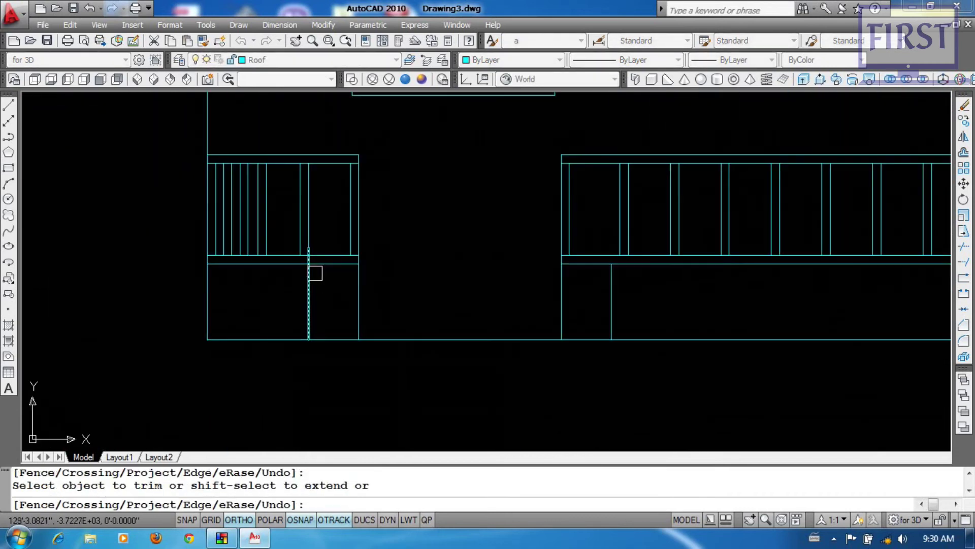
{"action": "scroll", "coordinate": [315, 272], "scroll_direction": "up", "scroll_amount": 4}
{"action": "key", "text": "Return"}
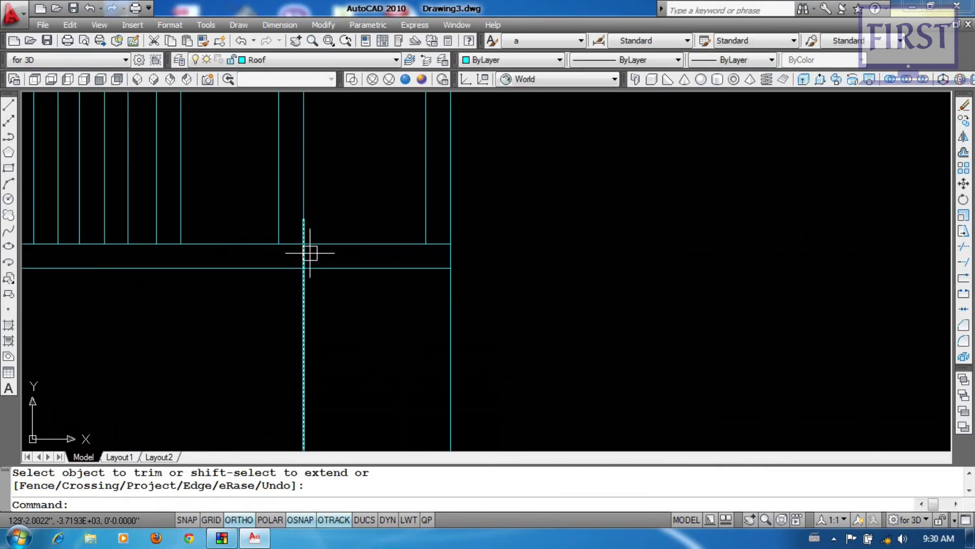
Trim the vertical base line under the shorter railing back to the bottom rail's lower edge.
{"action": "type", "text": "tr"}
{"action": "key", "text": "Return"}
{"action": "left_click", "coordinate": [332, 274]}
{"action": "key", "text": "Return"}
{"action": "left_click", "coordinate": [304, 255]}
{"action": "key", "text": "Return"}
{"action": "scroll", "coordinate": [465, 307], "scroll_direction": "down", "scroll_amount": 6}
{"action": "middle_click_drag", "start_coordinate": [464, 306], "coordinate": [420, 277]}
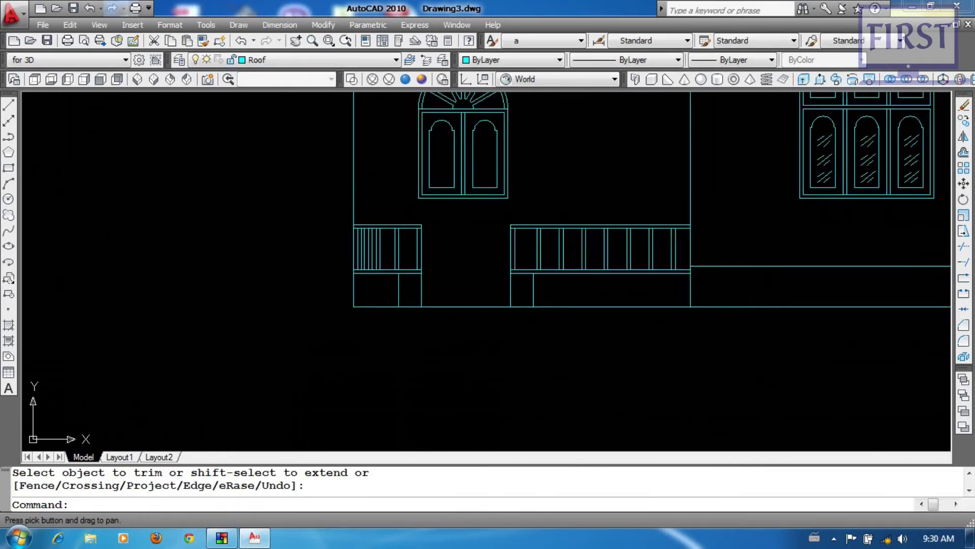
{"action": "scroll", "coordinate": [464, 290], "scroll_direction": "up", "scroll_amount": 2}
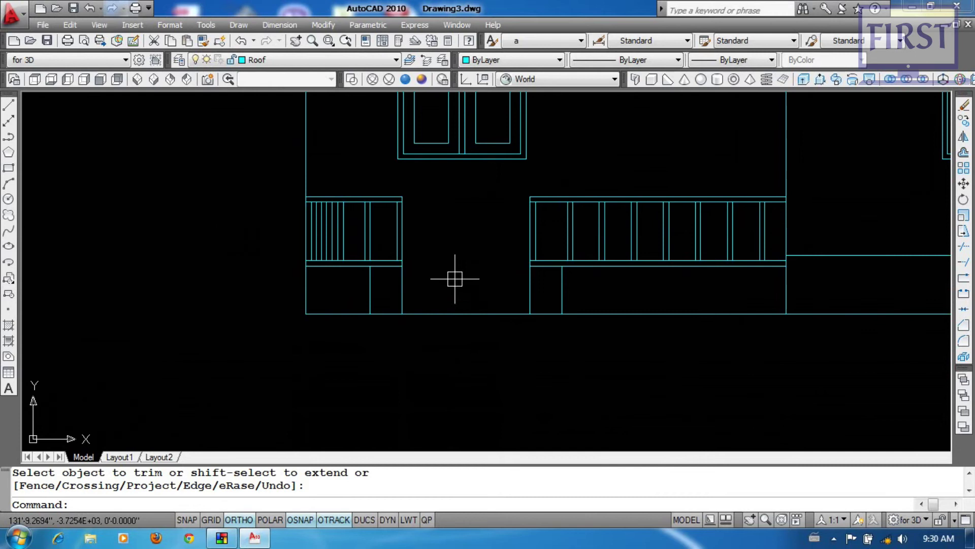
{"action": "type", "text": "l"}
{"action": "key", "text": "Return"}
{"action": "scroll", "coordinate": [456, 278], "scroll_direction": "up", "scroll_amount": 3}
{"action": "left_click", "coordinate": [345, 353]}
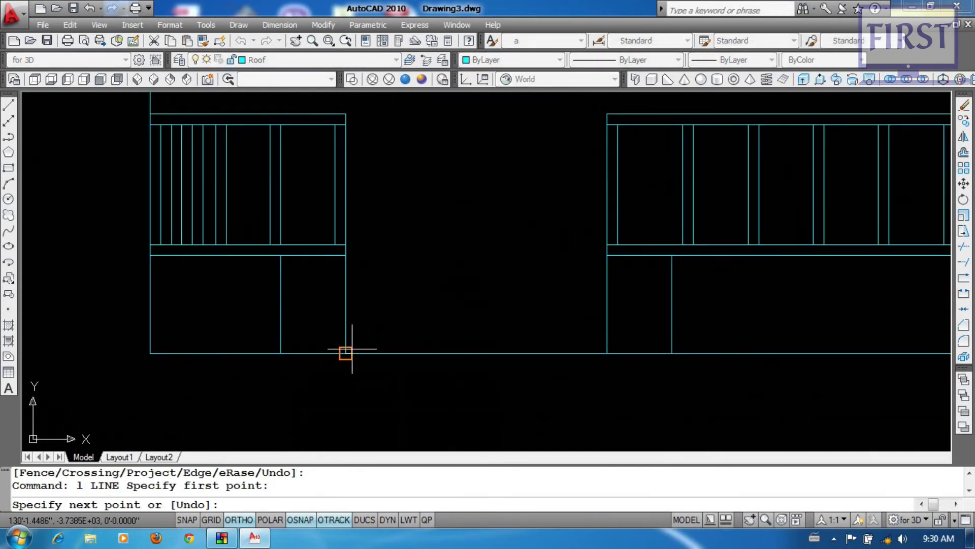
{"action": "left_click", "coordinate": [614, 348]}
{"action": "type", "text": "u"}
{"action": "key", "text": "Return"}
{"action": "key", "text": "Return"}
Offset the ground line in the opening upward three times at 6-inch intervals to rebuild the steps.
{"action": "middle_click_drag", "start_coordinate": [541, 296], "coordinate": [559, 309]}
{"action": "type", "text": "o"}
{"action": "key", "text": "Return"}
{"action": "type", "text": "6"}
{"action": "key", "text": "Return"}
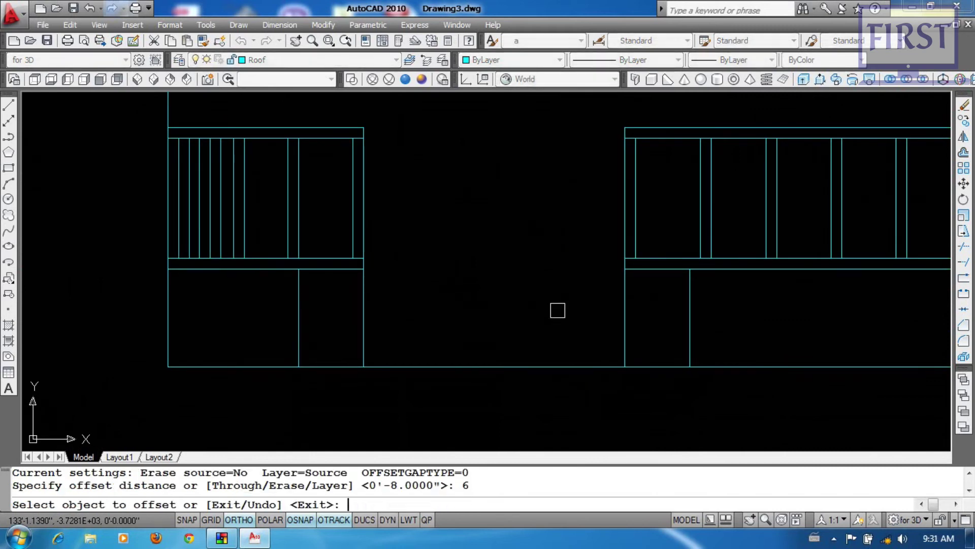
{"action": "left_click", "coordinate": [544, 366]}
{"action": "left_click", "coordinate": [559, 300]}
{"action": "left_click", "coordinate": [561, 335]}
{"action": "left_click", "coordinate": [549, 258]}
{"action": "left_click", "coordinate": [551, 302]}
{"action": "left_click", "coordinate": [535, 211]}
{"action": "key", "text": "Return"}
{"action": "scroll", "coordinate": [582, 305], "scroll_direction": "down", "scroll_amount": 2}
{"action": "scroll", "coordinate": [581, 335], "scroll_direction": "down", "scroll_amount": 1}
{"action": "middle_click_drag", "start_coordinate": [575, 333], "coordinate": [392, 313]}
{"action": "middle_click_drag", "start_coordinate": [622, 304], "coordinate": [569, 355]}
{"action": "middle_click_drag", "start_coordinate": [457, 228], "coordinate": [476, 242]}
{"action": "left_click", "coordinate": [496, 214]}
{"action": "left_click", "coordinate": [472, 237]}
{"action": "middle_click_drag", "start_coordinate": [448, 288], "coordinate": [513, 260]}
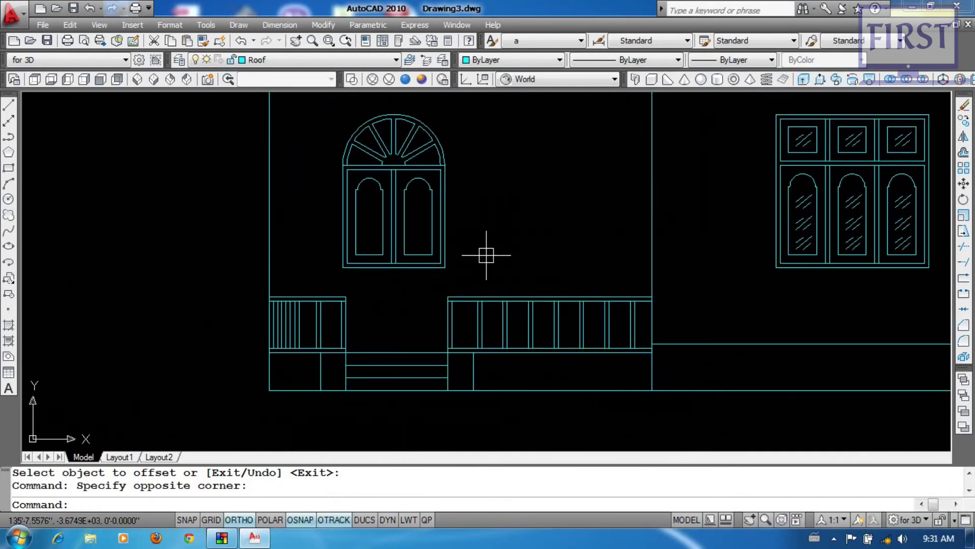
Move the arched window by its bottom midpoint to 36 inches above the midpoint of the top step line.
{"action": "type", "text": "m"}
{"action": "key", "text": "Return"}
{"action": "left_click", "coordinate": [464, 279]}
{"action": "left_click", "coordinate": [314, 126]}
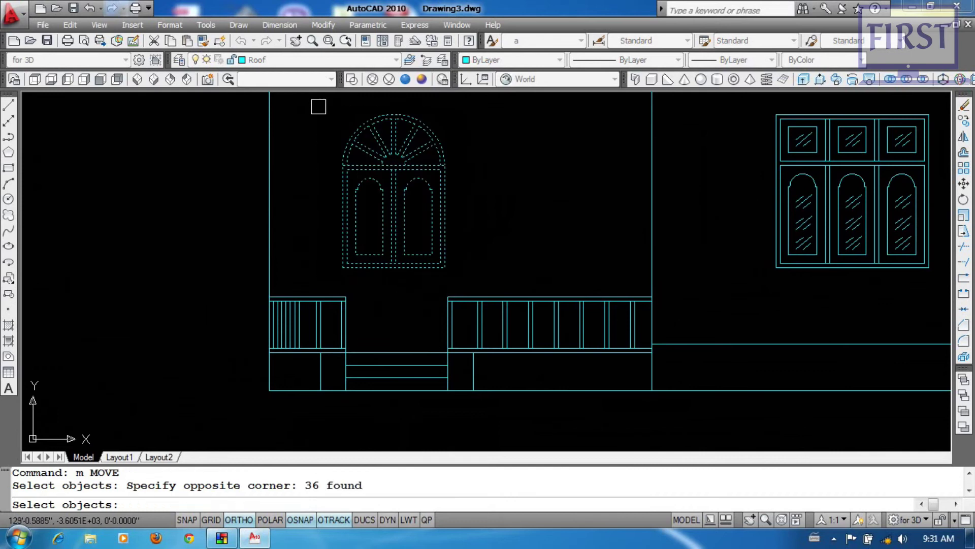
{"action": "key", "text": "Return"}
{"action": "scroll", "coordinate": [388, 260], "scroll_direction": "up", "scroll_amount": 4}
{"action": "left_click", "coordinate": [389, 261]}
{"action": "scroll", "coordinate": [394, 335], "scroll_direction": "down", "scroll_amount": 5}
{"action": "middle_click_drag", "start_coordinate": [453, 371], "coordinate": [425, 268]}
{"action": "scroll", "coordinate": [631, 297], "scroll_direction": "up", "scroll_amount": 2}
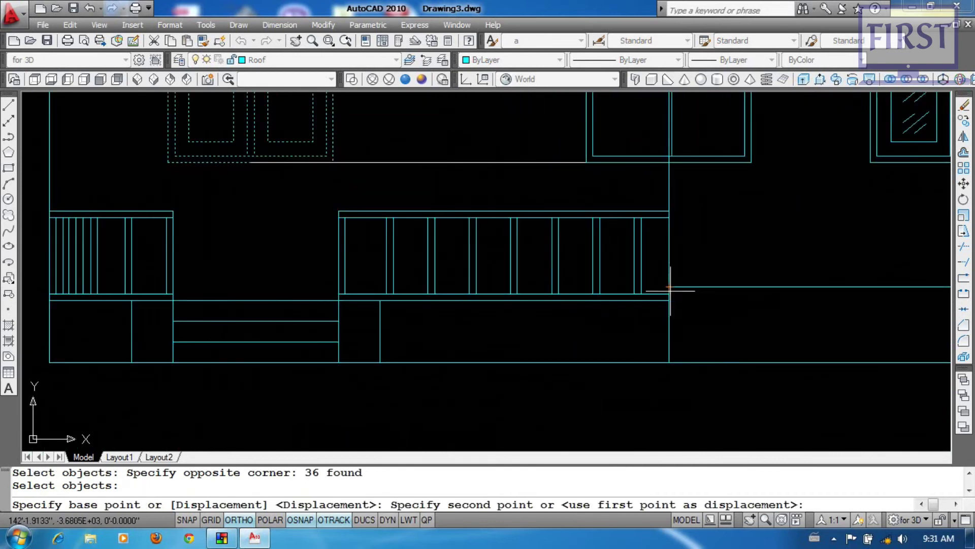
{"action": "right_click", "coordinate": [260, 221], "text": "shift"}
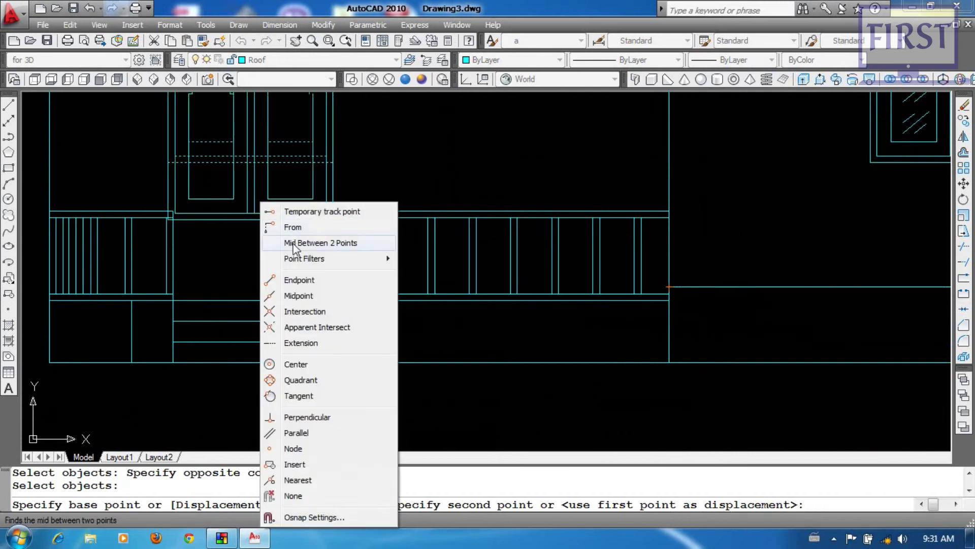
{"action": "left_click", "coordinate": [288, 227]}
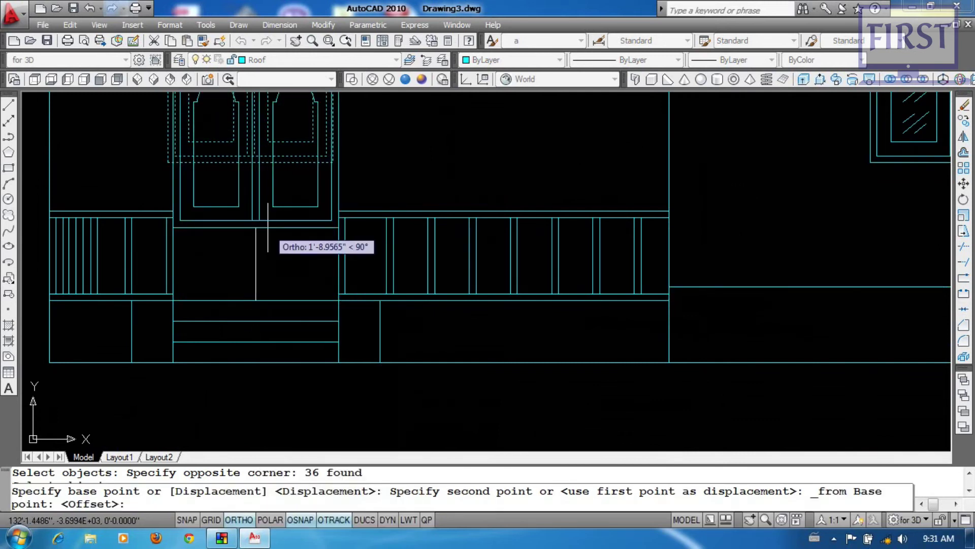
{"action": "key", "text": "Return"}
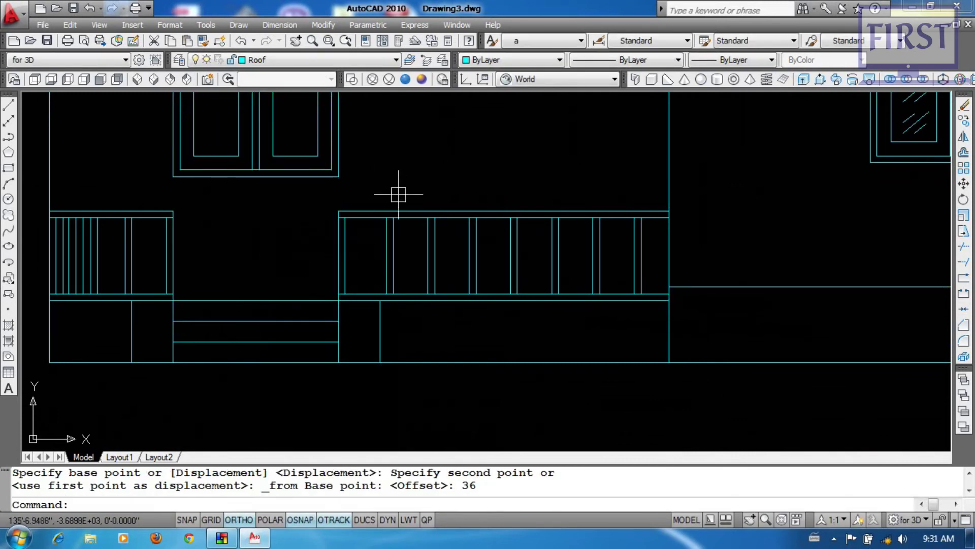
Turn on the circle layer to display the door on the porch wall.
{"action": "left_click", "coordinate": [356, 60]}
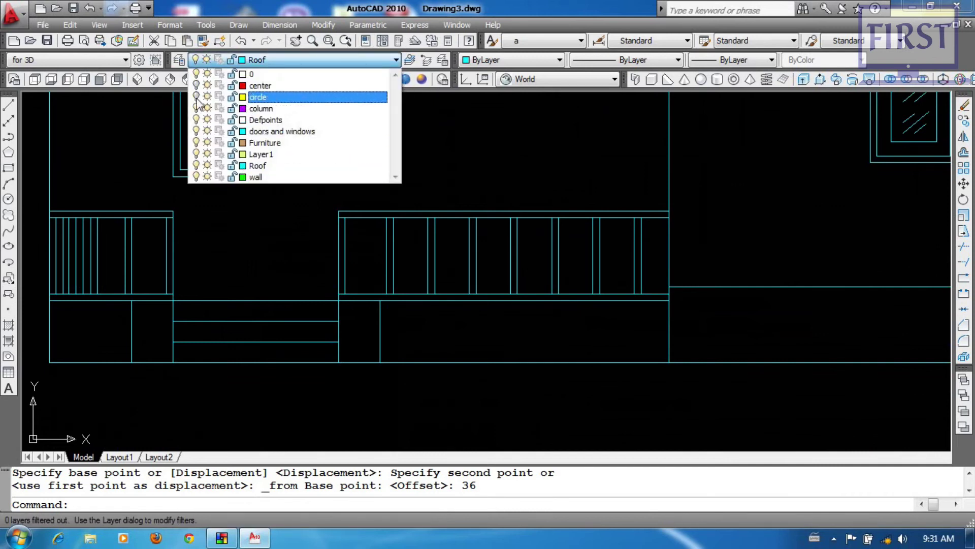
{"action": "left_click", "coordinate": [196, 98]}
{"action": "left_click", "coordinate": [587, 190]}
{"action": "scroll", "coordinate": [611, 318], "scroll_direction": "up", "scroll_amount": 3}
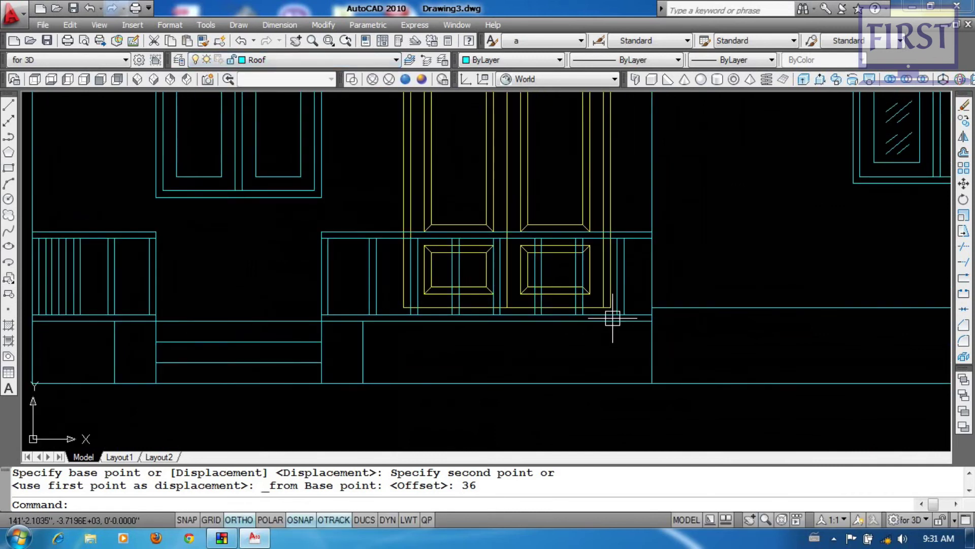
Isolate the yellow double door's layer so only the door is displayed.
{"action": "middle_click_drag", "start_coordinate": [418, 334], "coordinate": [430, 337]}
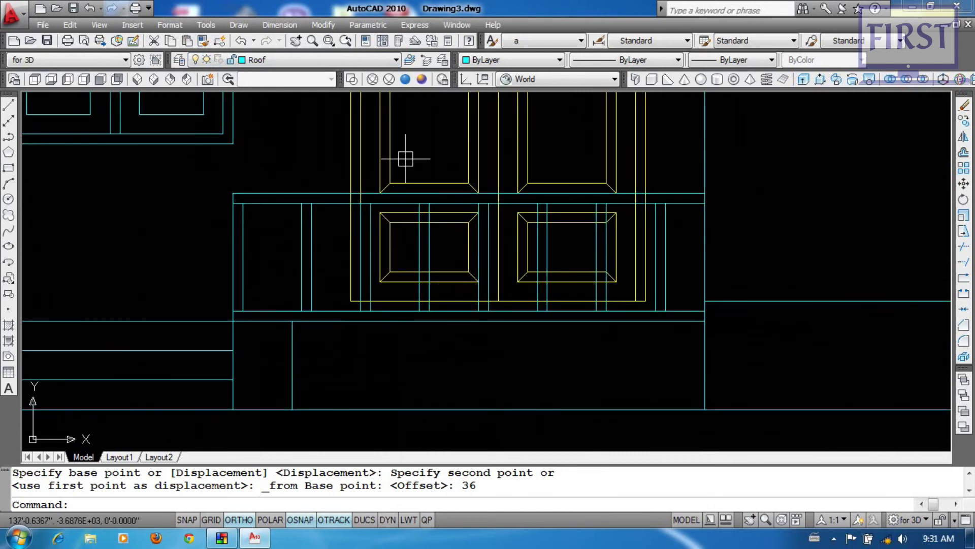
{"action": "scroll", "coordinate": [434, 314], "scroll_direction": "down", "scroll_amount": 2}
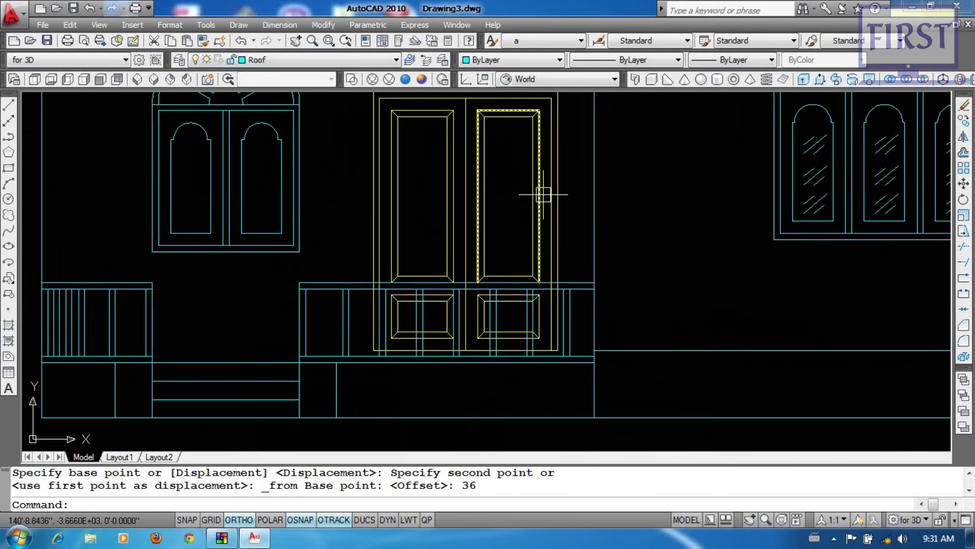
{"action": "type", "text": "layiso"}
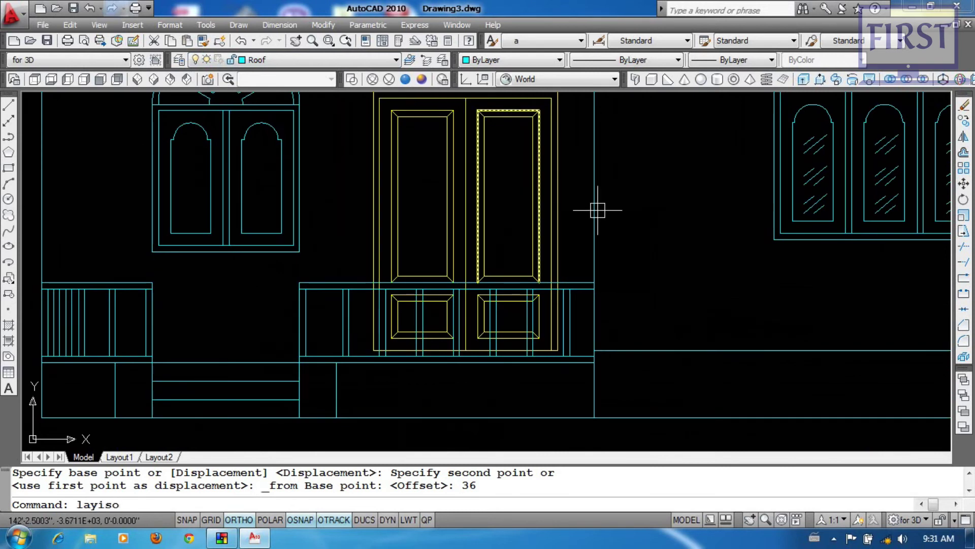
{"action": "key", "text": "Return"}
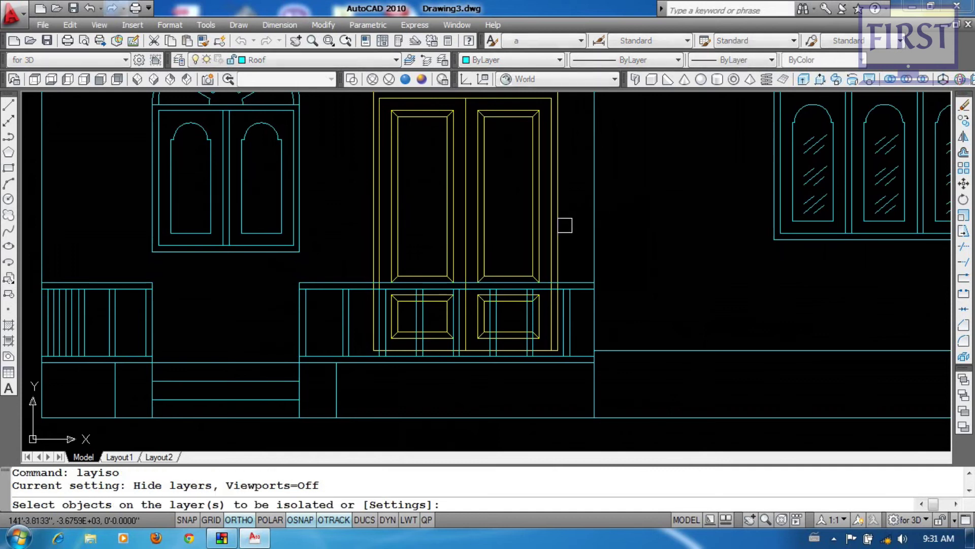
{"action": "left_click", "coordinate": [556, 220]}
{"action": "key", "text": "Return"}
Move the whole double door 4 inches straight down.
{"action": "scroll", "coordinate": [609, 274], "scroll_direction": "down", "scroll_amount": 2}
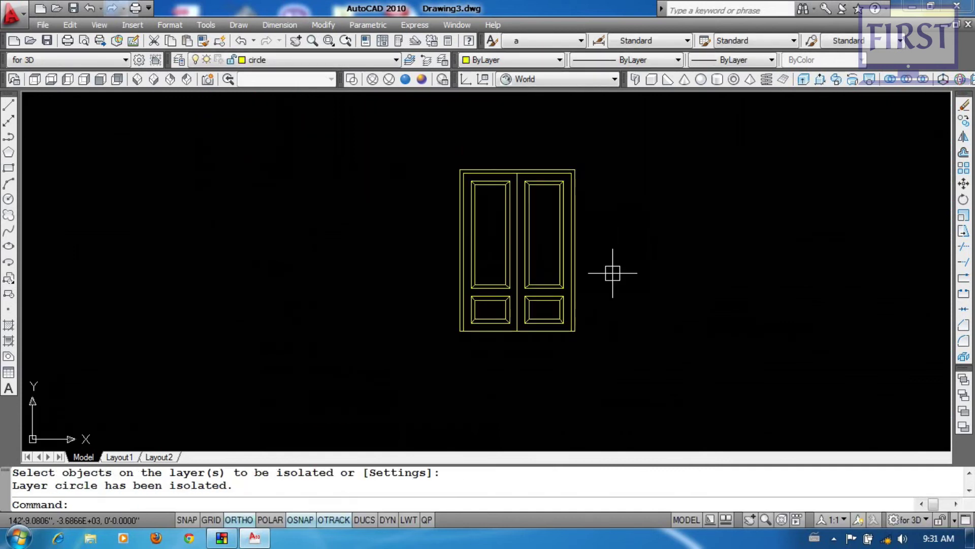
{"action": "type", "text": "m"}
{"action": "key", "text": "Return"}
{"action": "left_click", "coordinate": [635, 125]}
{"action": "left_click", "coordinate": [413, 337]}
{"action": "key", "text": "Return"}
{"action": "left_click", "coordinate": [675, 203]}
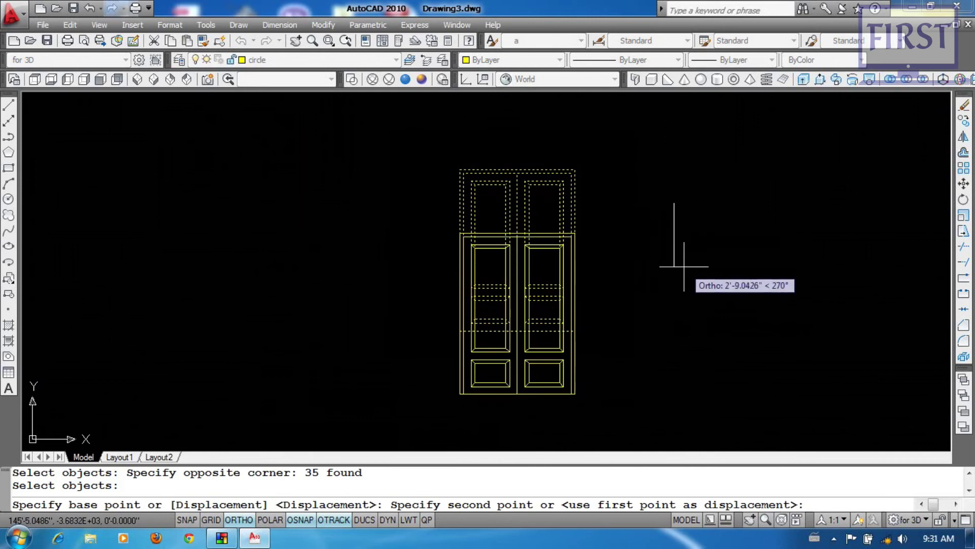
{"action": "type", "text": "4"}
{"action": "key", "text": "Return"}
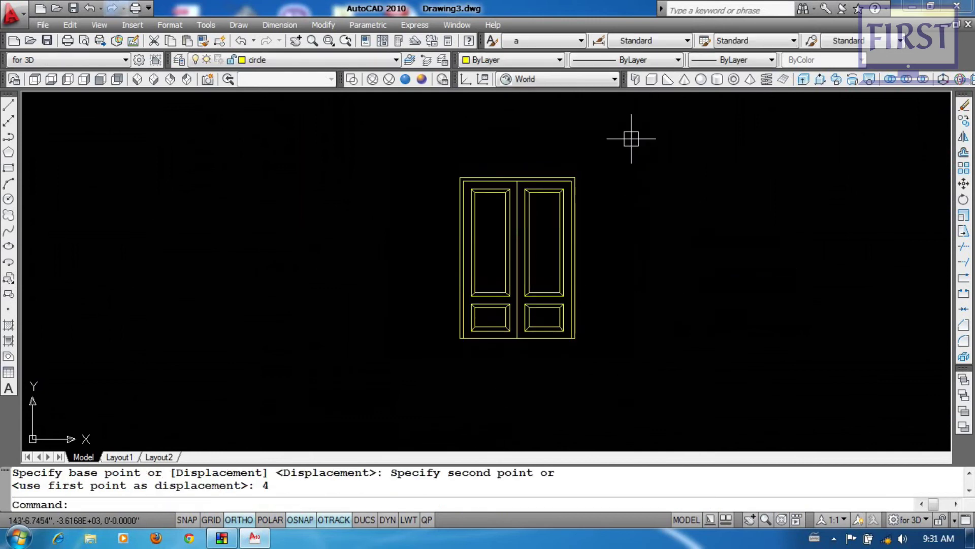
Change the door's objects to the doors and windows layer and restore the isolated layers.
{"action": "left_click", "coordinate": [655, 114]}
{"action": "left_click", "coordinate": [375, 391]}
{"action": "left_click", "coordinate": [339, 60]}
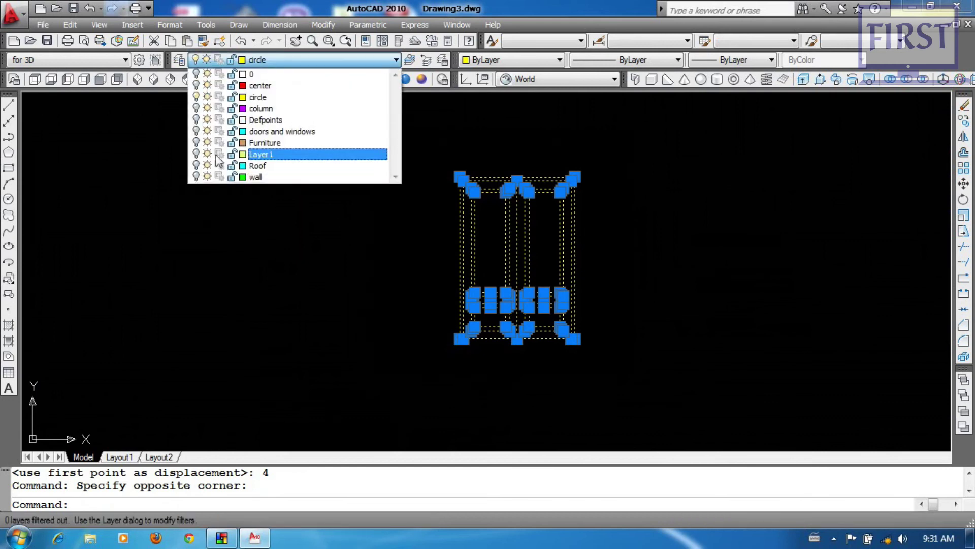
{"action": "left_click", "coordinate": [294, 132]}
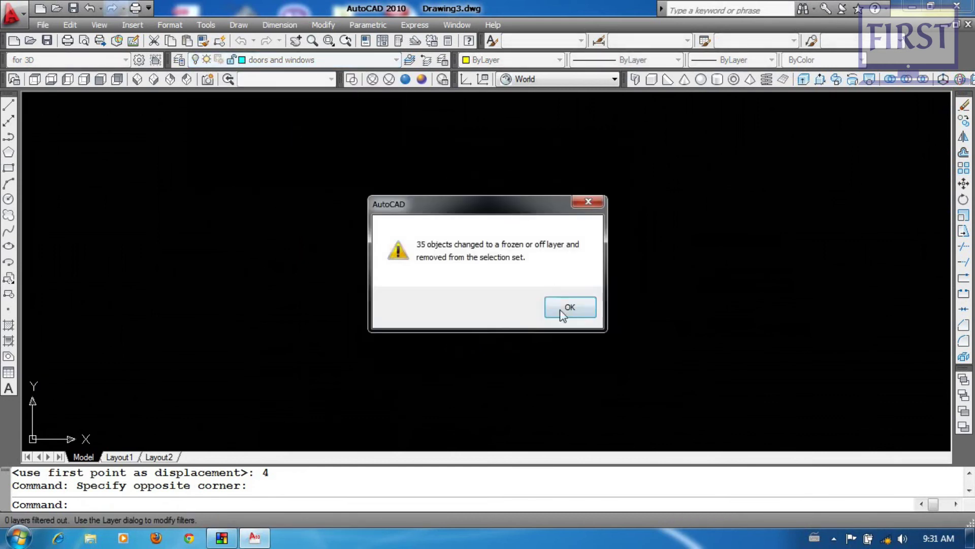
{"action": "key", "text": "Return"}
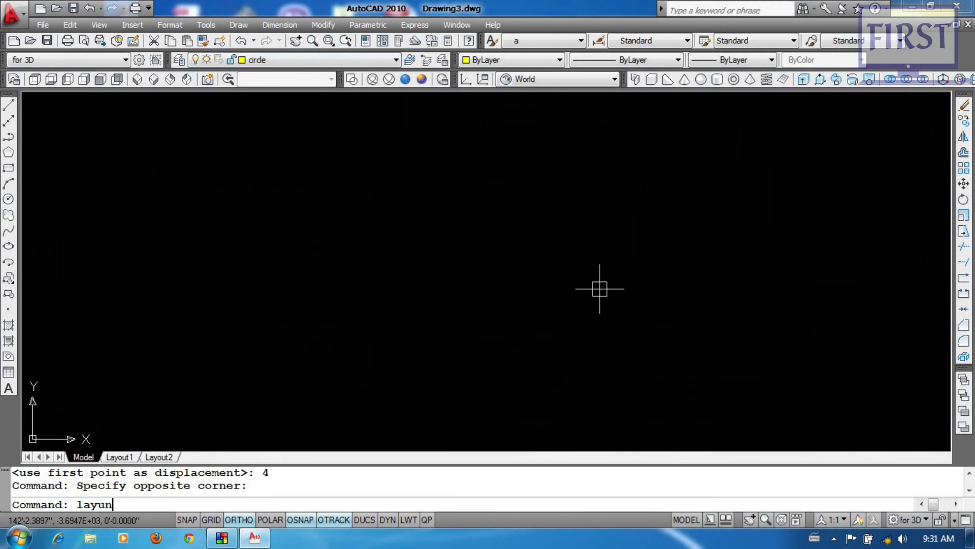
{"action": "key", "text": "Return"}
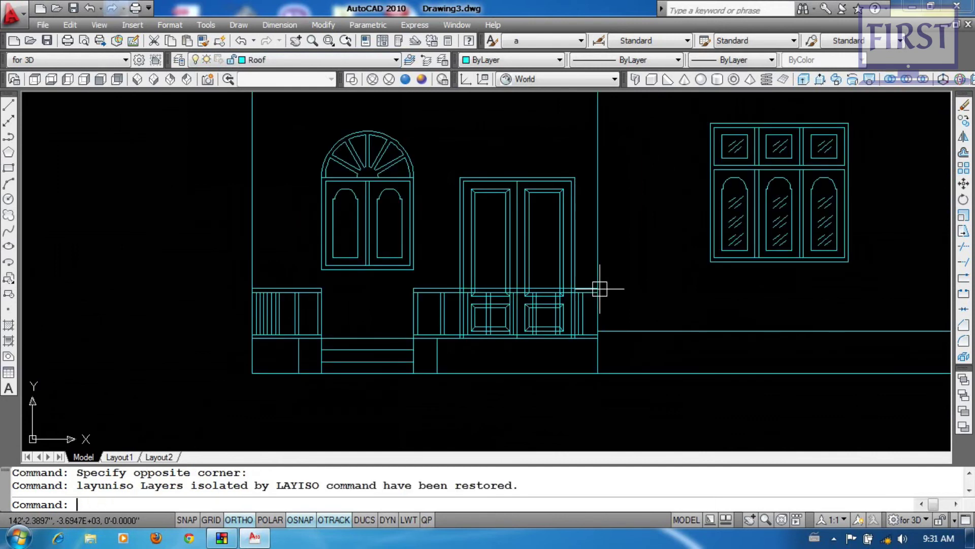
Trim the door's vertical lines crossing the porch top rail at the door's left edge.
{"action": "scroll", "coordinate": [563, 318], "scroll_direction": "up", "scroll_amount": 5}
{"action": "scroll", "coordinate": [259, 236], "scroll_direction": "up", "scroll_amount": 5}
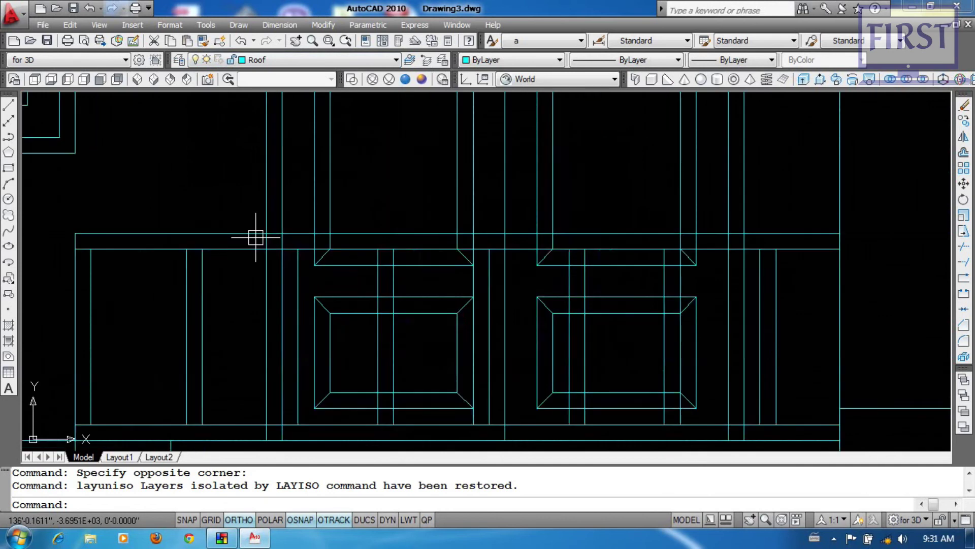
{"action": "type", "text": "tr"}
{"action": "scroll", "coordinate": [299, 245], "scroll_direction": "up", "scroll_amount": 1}
{"action": "key", "text": "Return"}
{"action": "key", "text": "Return"}
{"action": "left_click", "coordinate": [318, 228]}
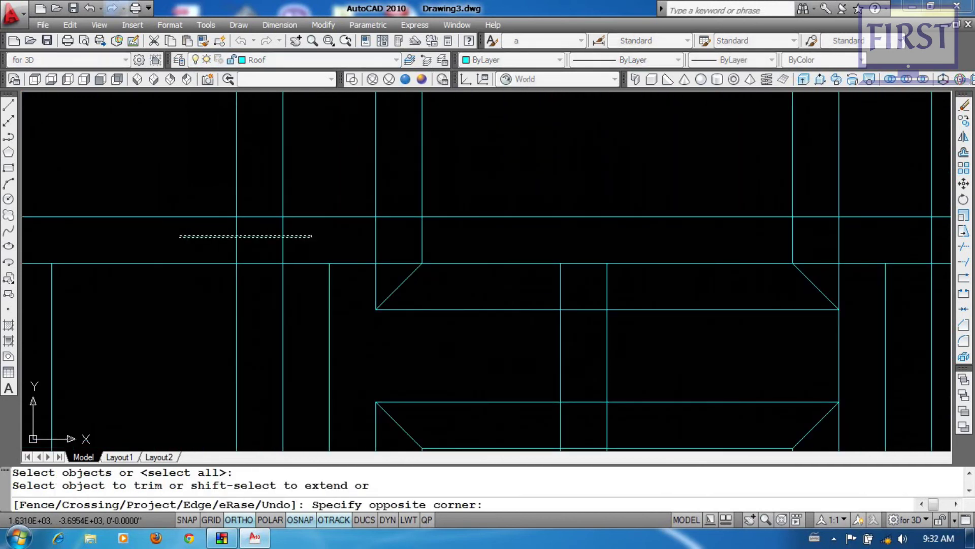
{"action": "left_click", "coordinate": [180, 242]}
{"action": "left_click", "coordinate": [534, 227]}
{"action": "left_click", "coordinate": [362, 249]}
Trim the left door leaf's panel lines between the edges of the baluster in front of it.
{"action": "scroll", "coordinate": [289, 315], "scroll_direction": "down", "scroll_amount": 4}
{"action": "middle_click_drag", "start_coordinate": [298, 318], "coordinate": [350, 195]}
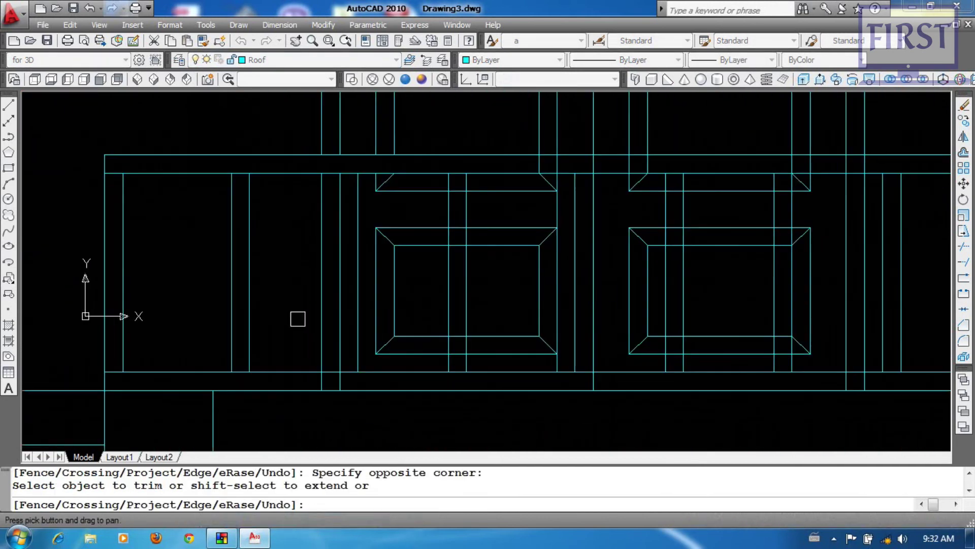
{"action": "scroll", "coordinate": [462, 270], "scroll_direction": "up", "scroll_amount": 3}
{"action": "middle_click_drag", "start_coordinate": [459, 170], "coordinate": [462, 200]}
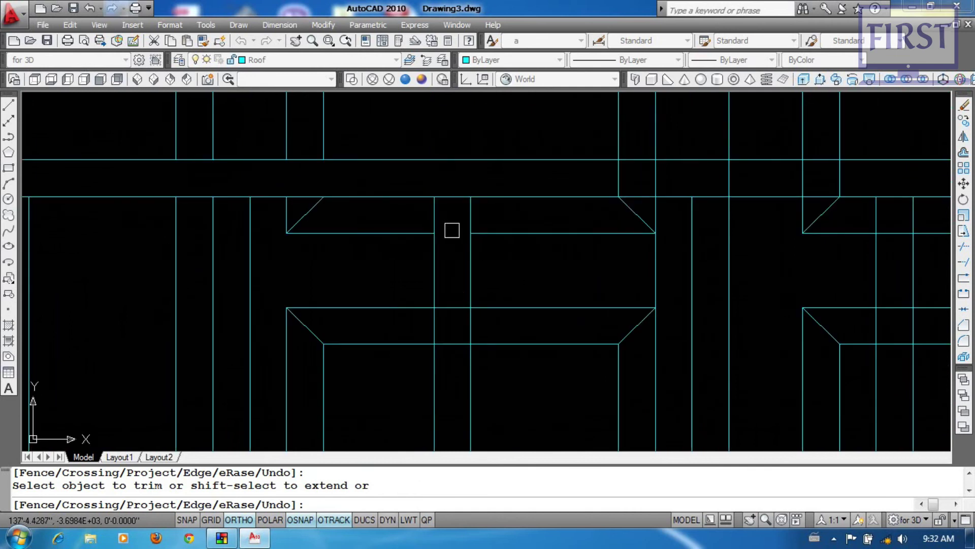
{"action": "left_click", "coordinate": [459, 294]}
{"action": "left_click", "coordinate": [455, 386]}
{"action": "scroll", "coordinate": [458, 414], "scroll_direction": "down", "scroll_amount": 2}
{"action": "middle_click_drag", "start_coordinate": [459, 414], "coordinate": [452, 178]}
{"action": "scroll", "coordinate": [439, 269], "scroll_direction": "up", "scroll_amount": 5}
{"action": "left_click", "coordinate": [443, 378]}
{"action": "left_click", "coordinate": [460, 308]}
{"action": "scroll", "coordinate": [460, 308], "scroll_direction": "down", "scroll_amount": 2}
{"action": "scroll", "coordinate": [456, 281], "scroll_direction": "up", "scroll_amount": 2}
{"action": "left_click", "coordinate": [457, 279]}
{"action": "left_click", "coordinate": [434, 405]}
Trim the door's frame and centre lines that cross the railing's bottom rail.
{"action": "scroll", "coordinate": [454, 343], "scroll_direction": "down", "scroll_amount": 2}
{"action": "mouse_move", "coordinate": [454, 343]}
{"action": "middle_mouse_down"}
{"action": "mouse_move", "coordinate": [472, 343]}
{"action": "mouse_move", "coordinate": [416, 334]}
{"action": "middle_mouse_up"}
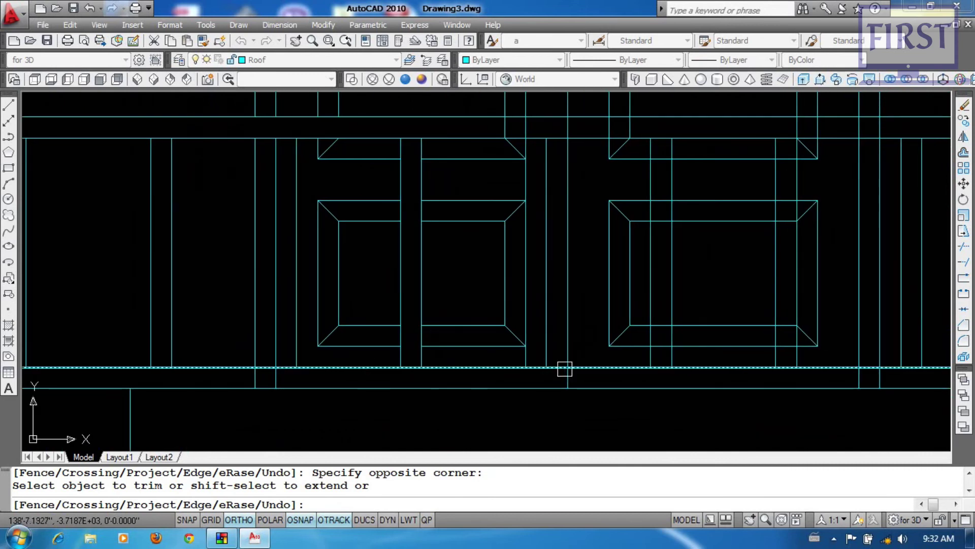
{"action": "scroll", "coordinate": [573, 373], "scroll_direction": "up", "scroll_amount": 2}
{"action": "middle_click_drag", "start_coordinate": [85, 439], "coordinate": [238, 396]}
{"action": "scroll", "coordinate": [349, 331], "scroll_direction": "up", "scroll_amount": 1}
{"action": "left_click", "coordinate": [320, 330]}
{"action": "left_click", "coordinate": [178, 336]}
{"action": "scroll", "coordinate": [500, 332], "scroll_direction": "down", "scroll_amount": 4}
{"action": "scroll", "coordinate": [701, 331], "scroll_direction": "up", "scroll_amount": 5}
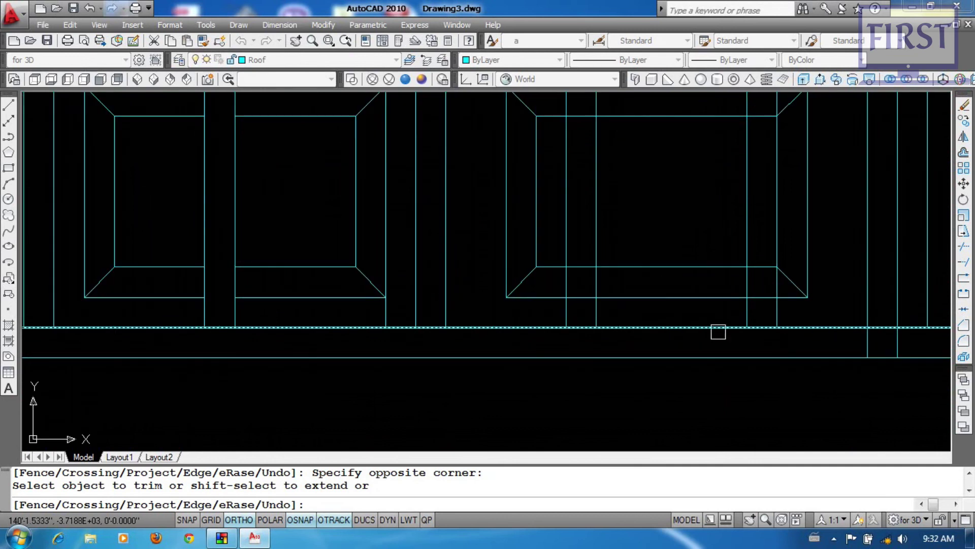
{"action": "left_click", "coordinate": [763, 351]}
{"action": "left_click", "coordinate": [664, 343]}
Trim the right door leaf's panel lines inside the two balusters in front of it.
{"action": "scroll", "coordinate": [604, 321], "scroll_direction": "up", "scroll_amount": 2}
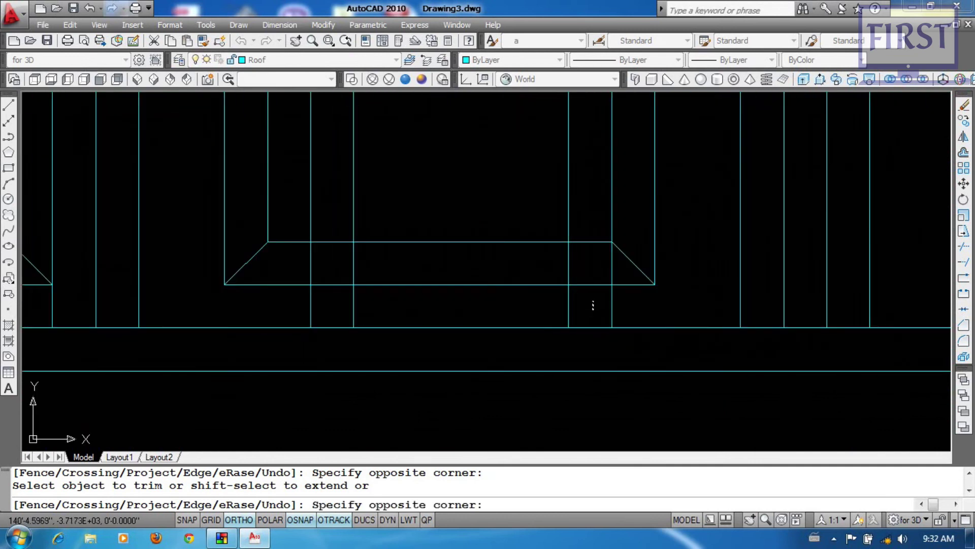
{"action": "left_click", "coordinate": [335, 216]}
{"action": "left_click", "coordinate": [333, 310]}
{"action": "middle_click_drag", "start_coordinate": [583, 191], "coordinate": [572, 413]}
{"action": "scroll", "coordinate": [573, 412], "scroll_direction": "down", "scroll_amount": 2}
{"action": "scroll", "coordinate": [567, 297], "scroll_direction": "up", "scroll_amount": 3}
{"action": "left_click", "coordinate": [588, 358]}
{"action": "left_click", "coordinate": [588, 127]}
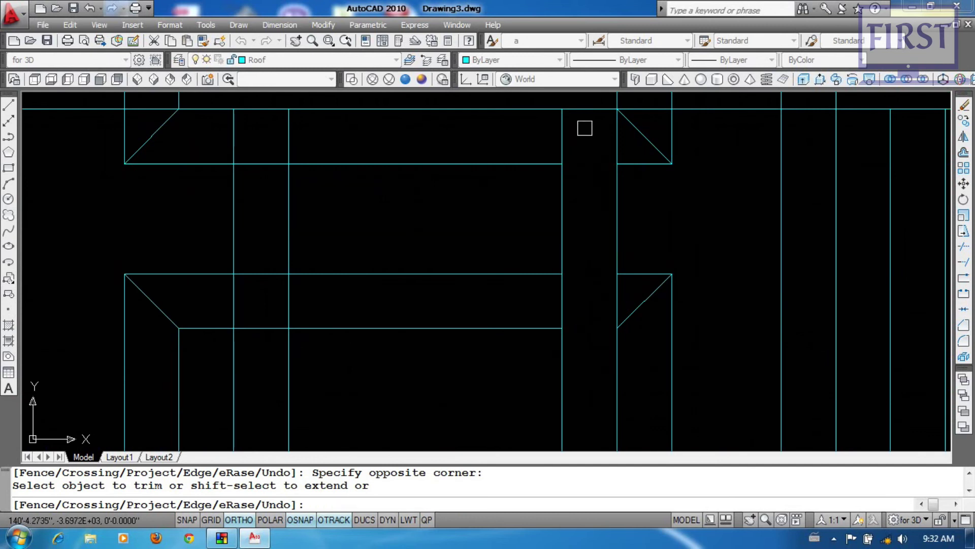
{"action": "scroll", "coordinate": [333, 283], "scroll_direction": "down", "scroll_amount": 2}
{"action": "left_click", "coordinate": [288, 363]}
{"action": "scroll", "coordinate": [333, 359], "scroll_direction": "down", "scroll_amount": 4}
{"action": "middle_click_drag", "start_coordinate": [424, 340], "coordinate": [468, 270]}
Trim the remaining vertical door lines that cross the railing's top rail.
{"action": "scroll", "coordinate": [503, 208], "scroll_direction": "up", "scroll_amount": 3}
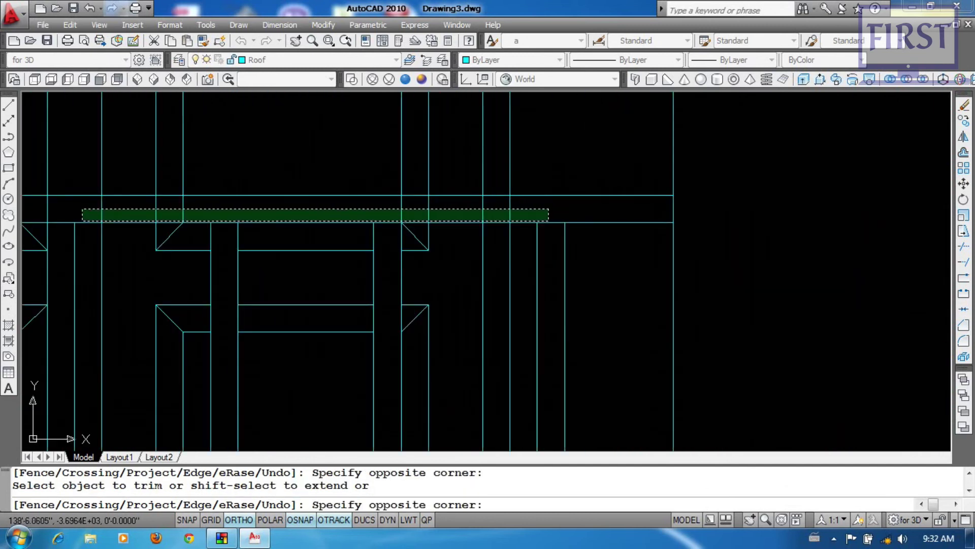
{"action": "left_click", "coordinate": [66, 215]}
{"action": "middle_click_drag", "start_coordinate": [83, 216], "coordinate": [592, 249]}
{"action": "scroll", "coordinate": [589, 246], "scroll_direction": "down", "scroll_amount": 1}
{"action": "left_click", "coordinate": [590, 244]}
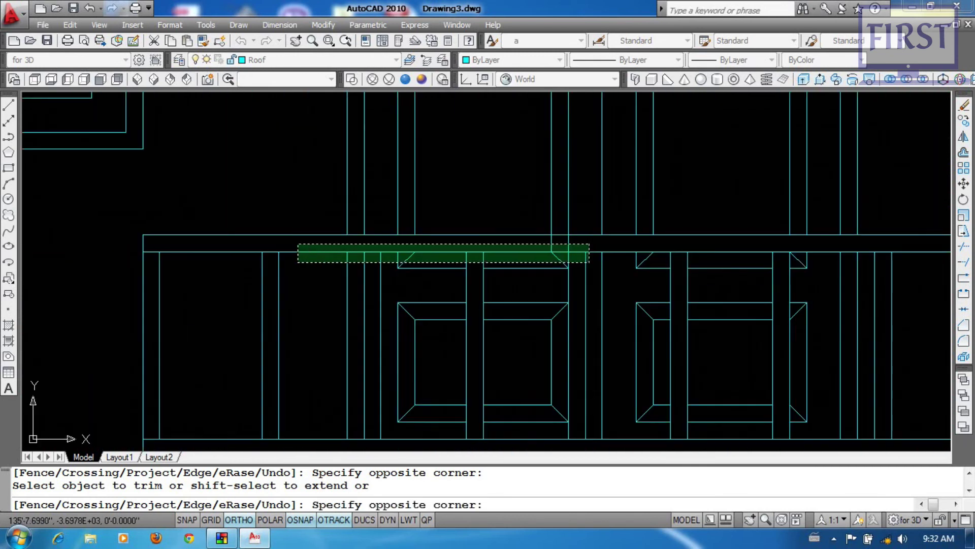
{"action": "left_click", "coordinate": [294, 246]}
{"action": "middle_click_drag", "start_coordinate": [751, 351], "coordinate": [580, 301]}
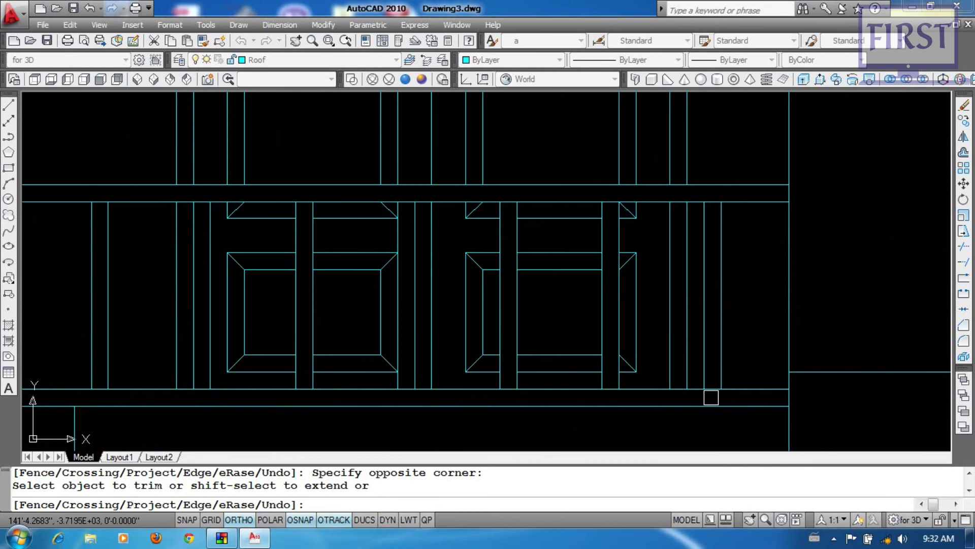
{"action": "key", "text": "Return"}
Draw a line 10' up from the floor line's far right end and across to the leftmost wall line.
{"action": "scroll", "coordinate": [643, 337], "scroll_direction": "down", "scroll_amount": 4}
{"action": "middle_click_drag", "start_coordinate": [653, 376], "coordinate": [546, 352]}
{"action": "middle_click_drag", "start_coordinate": [646, 357], "coordinate": [431, 371]}
{"action": "scroll", "coordinate": [597, 331], "scroll_direction": "down", "scroll_amount": 1}
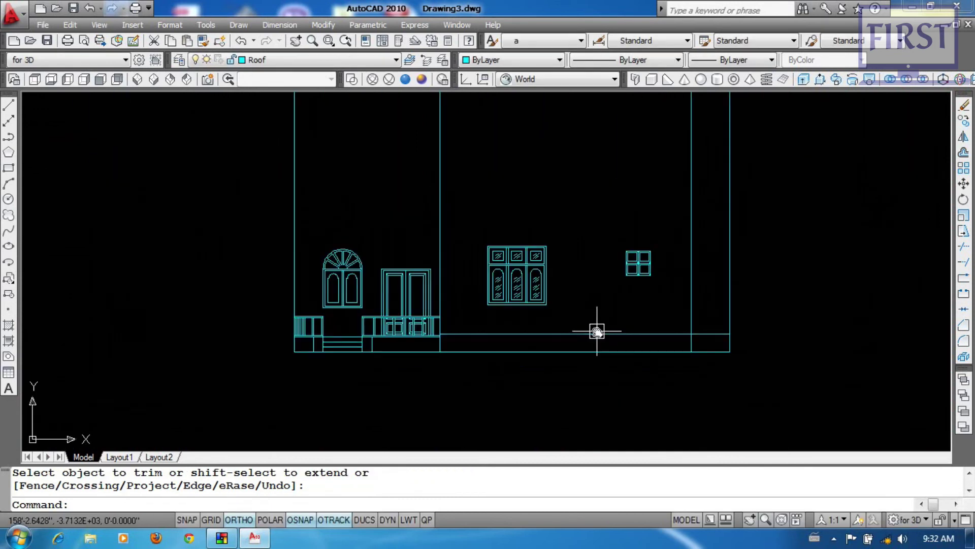
{"action": "type", "text": "l"}
{"action": "key", "text": "Return"}
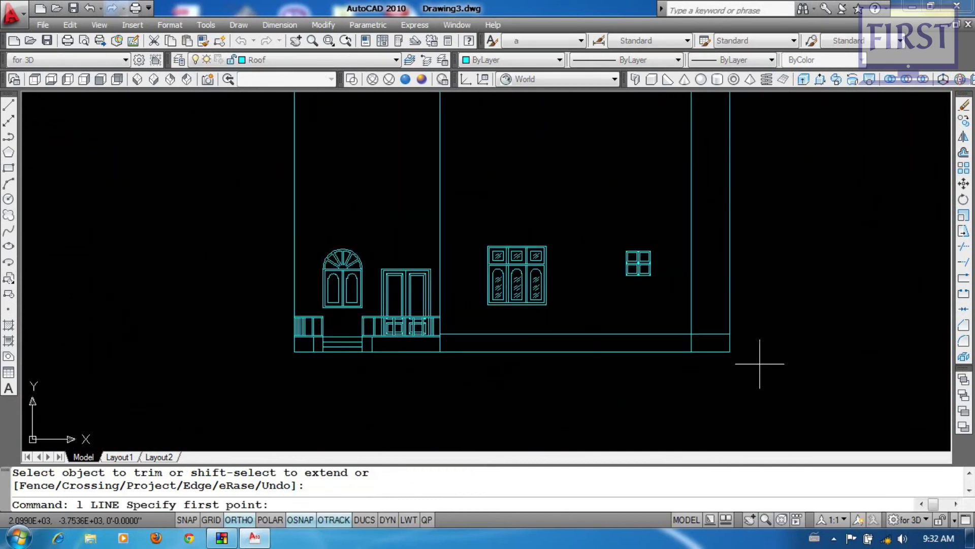
{"action": "left_click", "coordinate": [730, 334]}
{"action": "type", "text": "10'"}
{"action": "key", "text": "Return"}
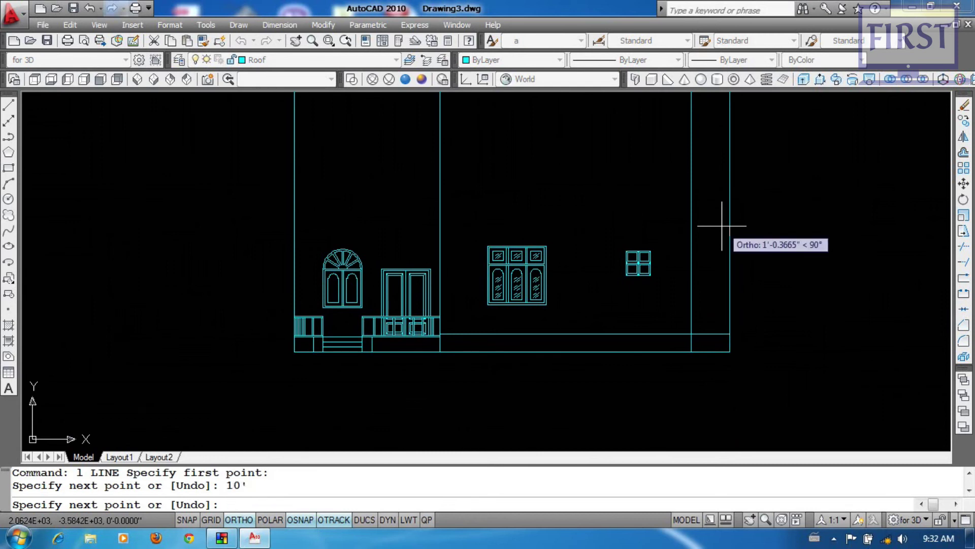
{"action": "left_click", "coordinate": [294, 229]}
{"action": "key", "text": "Return"}
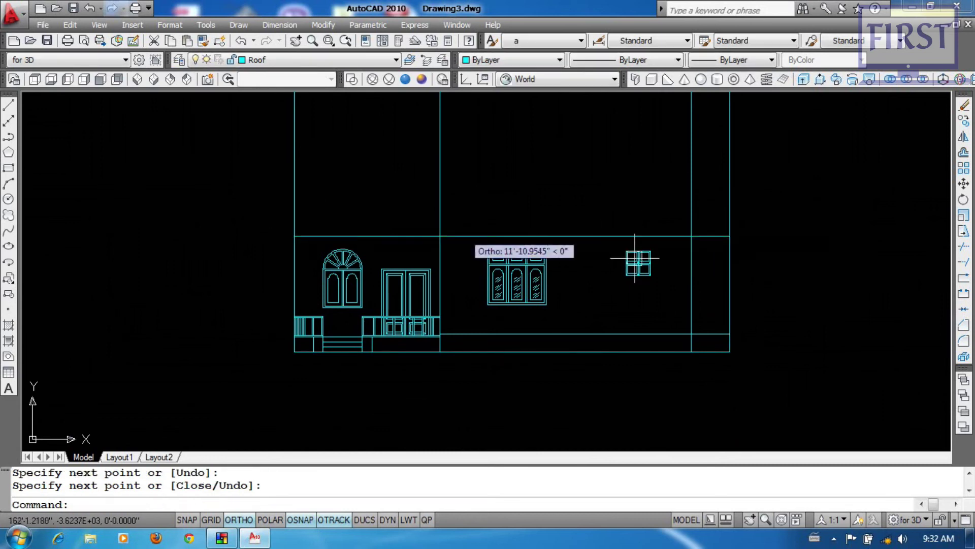
Erase the inner vertical wall line near the elevation's right end, and undo the erasure.
{"action": "left_click", "coordinate": [691, 311]}
{"action": "type", "text": "e"}
{"action": "key", "text": "Return"}
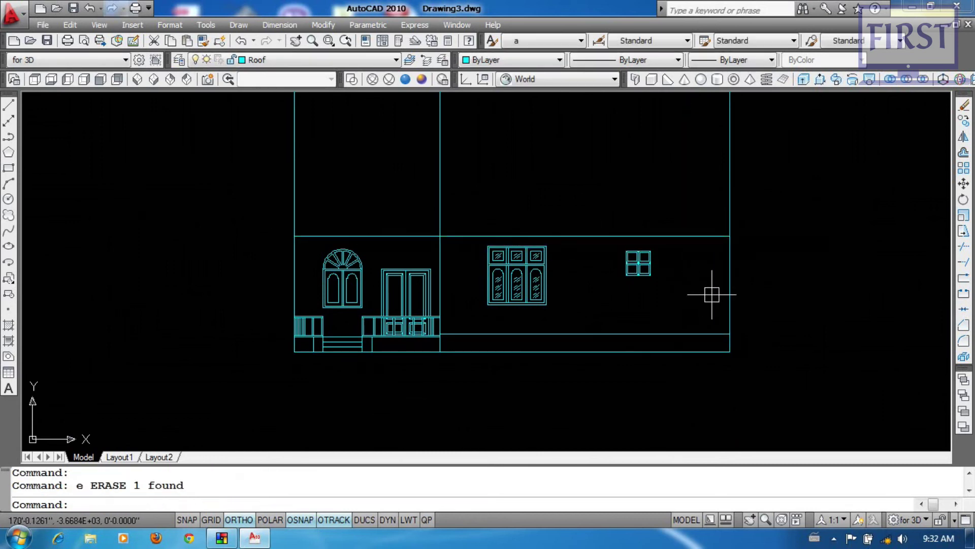
{"action": "type", "text": "u"}
{"action": "key", "text": "Return"}
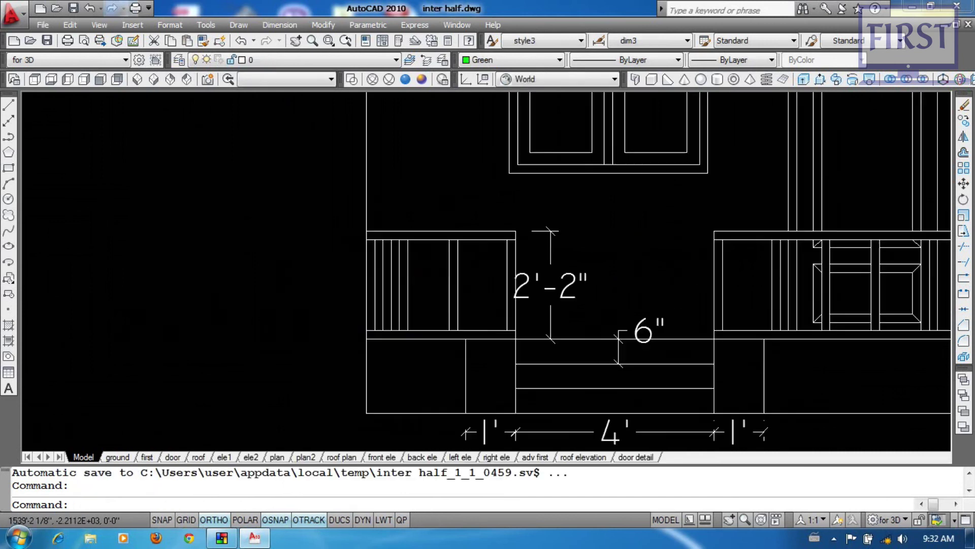
Check the end step dimensions in inter half.dwg, and draw two steps with 8-inch rises and a 24-inch tread from the ground corner to the inner wall.
{"action": "scroll", "coordinate": [622, 322], "scroll_direction": "down", "scroll_amount": 4}
{"action": "scroll", "coordinate": [623, 322], "scroll_direction": "up", "scroll_amount": 5}
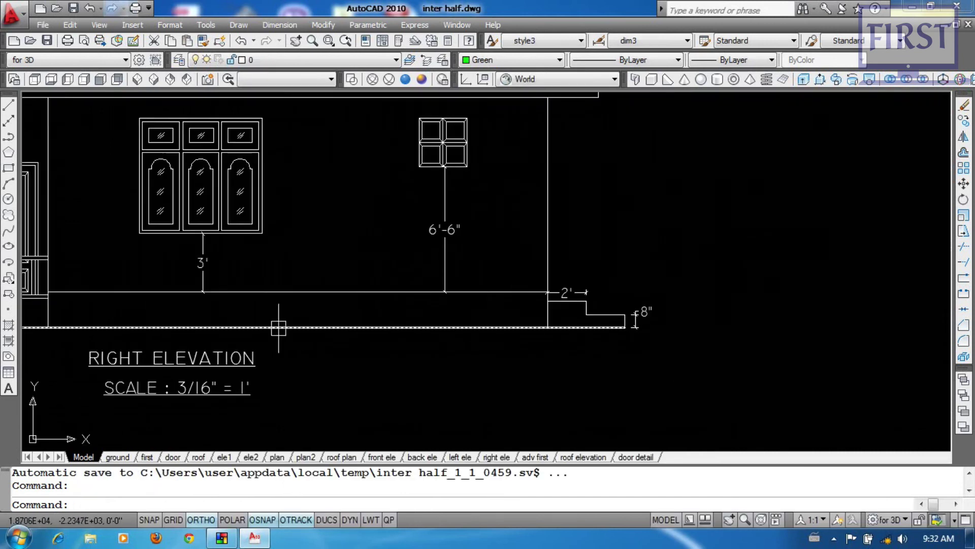
{"action": "scroll", "coordinate": [642, 341], "scroll_direction": "up", "scroll_amount": 2}
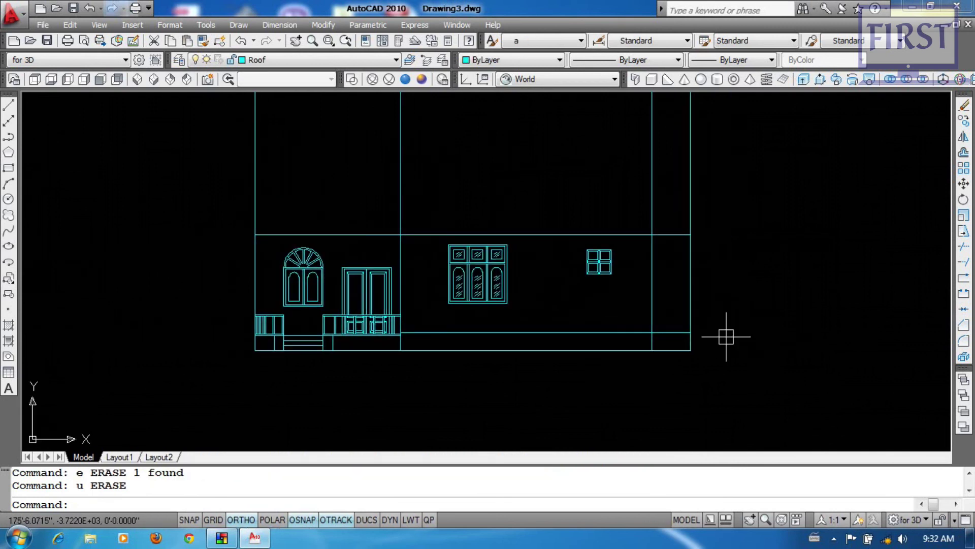
{"action": "type", "text": "l"}
{"action": "key", "text": "Return"}
{"action": "scroll", "coordinate": [688, 348], "scroll_direction": "up", "scroll_amount": 3}
{"action": "left_click", "coordinate": [699, 347]}
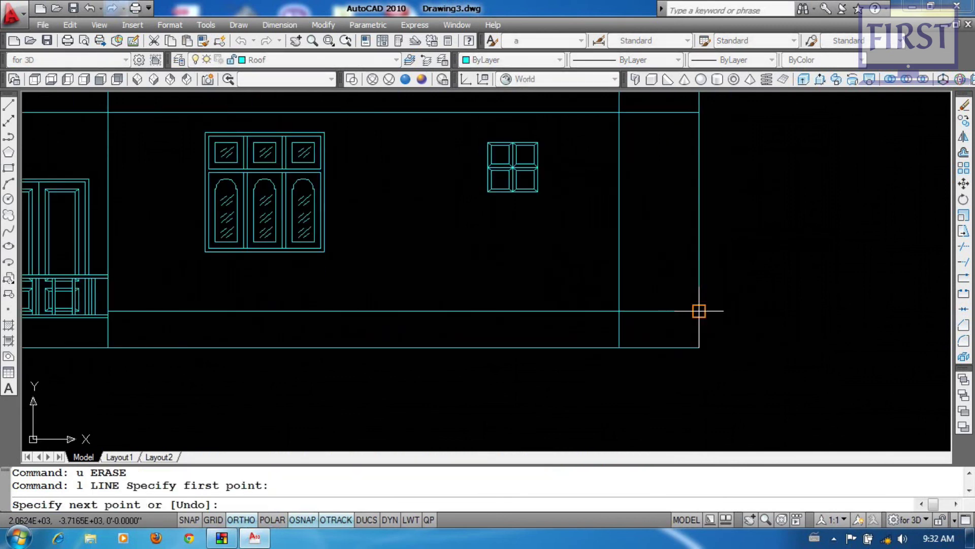
{"action": "type", "text": "8"}
{"action": "key", "text": "Return"}
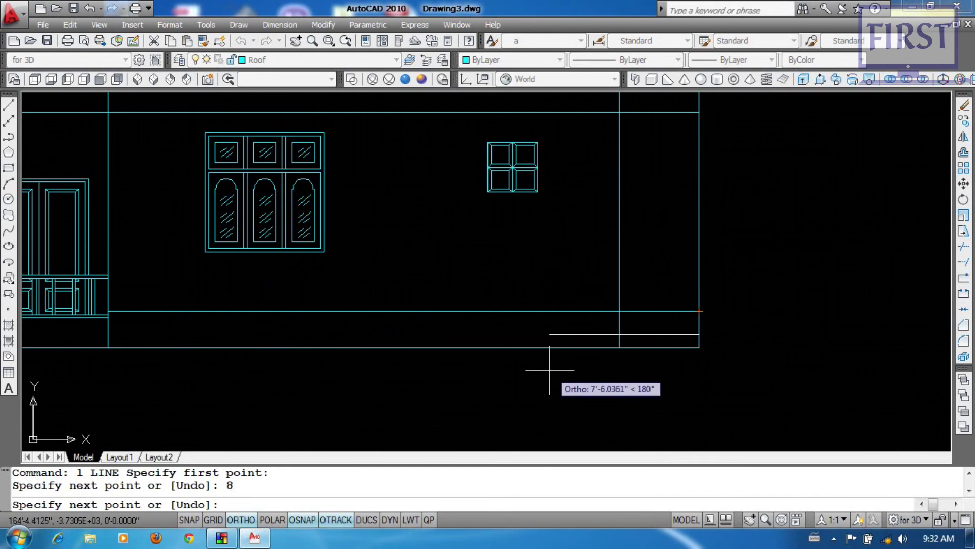
{"action": "type", "text": "24"}
{"action": "key", "text": "Return"}
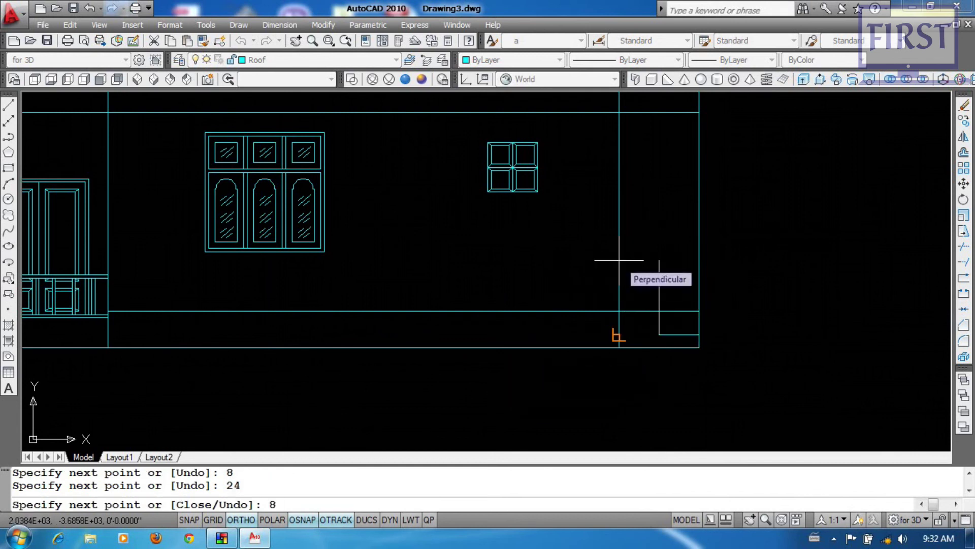
{"action": "left_click", "coordinate": [618, 321]}
{"action": "key", "text": "Return"}
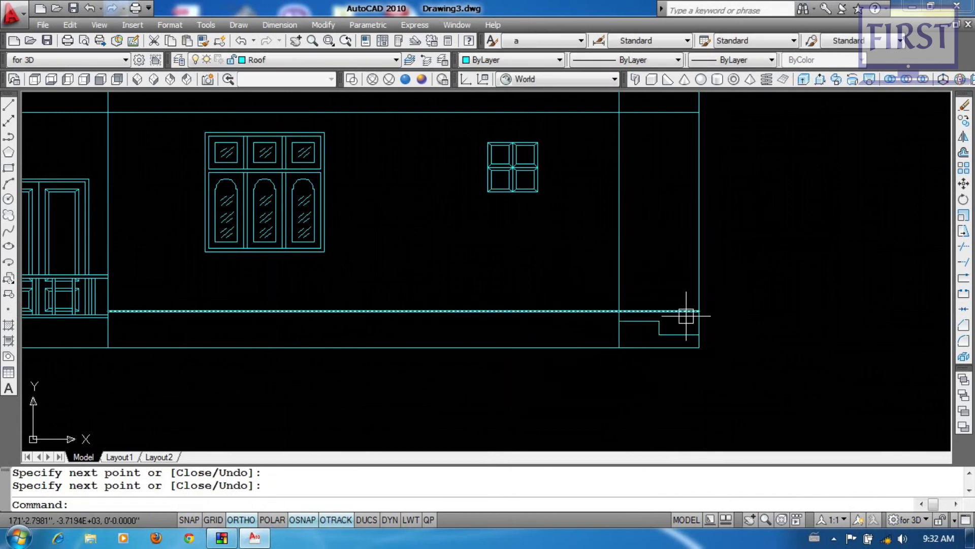
Trim the end of the floor line that extends past the inner wall over the end steps.
{"action": "type", "text": "tr"}
{"action": "key", "text": "Return"}
{"action": "key", "text": "Return"}
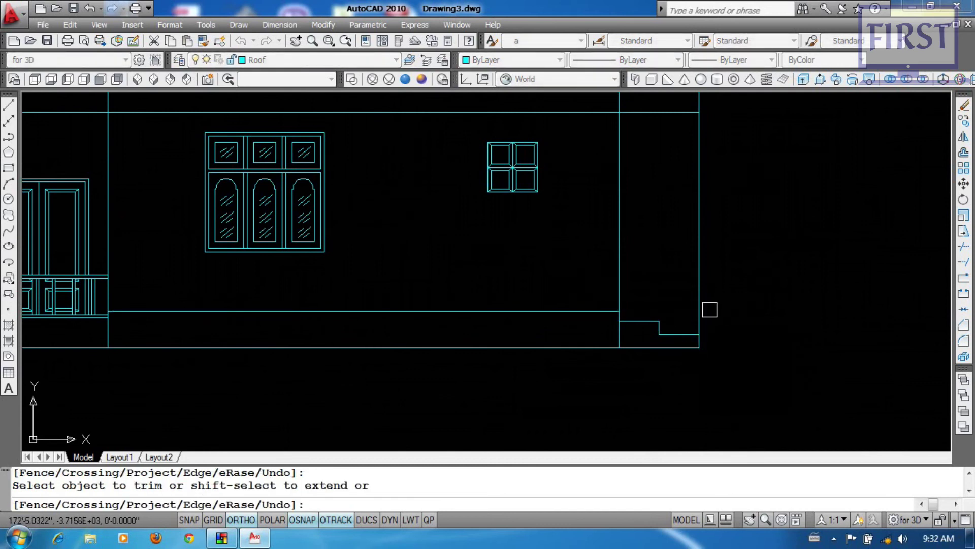
{"action": "key", "text": "Return"}
{"action": "key", "text": "Return"}
{"action": "key", "text": "Return"}
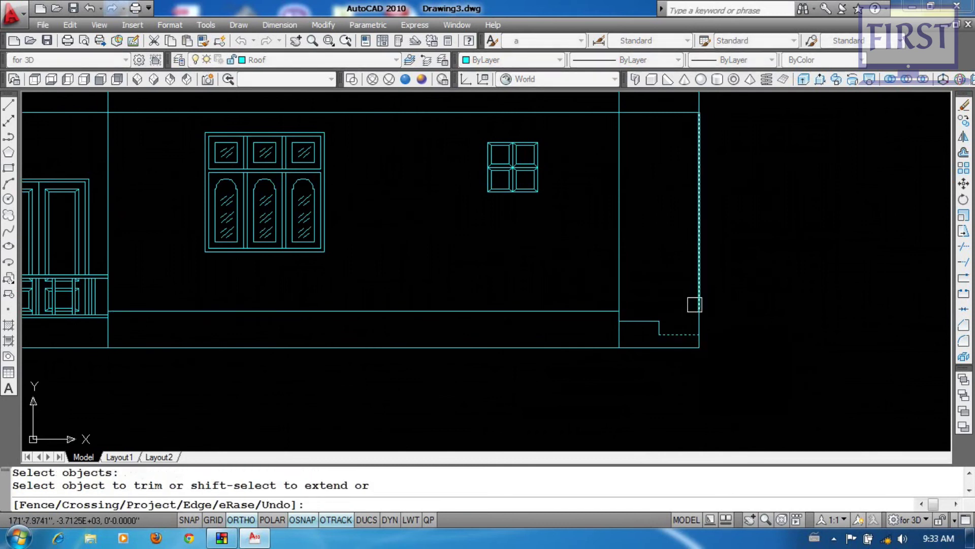
{"action": "key", "text": "Return"}
{"action": "key", "text": "Return"}
Erase the outer 10' vertical line and the leftover projection line standing at the outer edge of the end steps.
{"action": "left_click", "coordinate": [701, 292]}
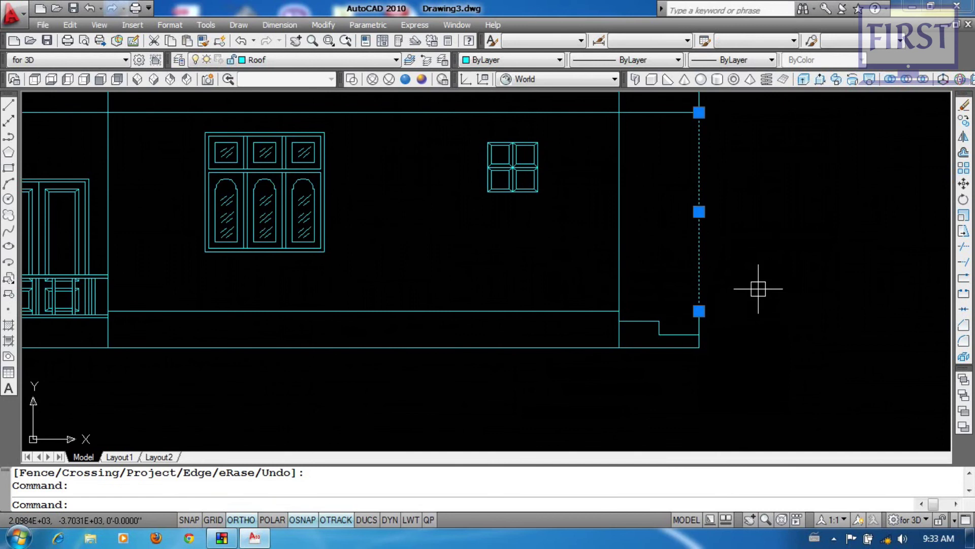
{"action": "type", "text": "e"}
{"action": "key", "text": "Return"}
{"action": "left_click", "coordinate": [700, 330]}
{"action": "type", "text": "e"}
{"action": "key", "text": "Return"}
{"action": "scroll", "coordinate": [720, 331], "scroll_direction": "down", "scroll_amount": 1}
{"action": "mouse_move", "coordinate": [710, 298]}
{"action": "middle_mouse_down"}
{"action": "mouse_move", "coordinate": [705, 257]}
{"action": "mouse_move", "coordinate": [715, 386]}
{"action": "middle_mouse_up"}
{"action": "left_click", "coordinate": [719, 307]}
{"action": "left_click", "coordinate": [706, 327]}
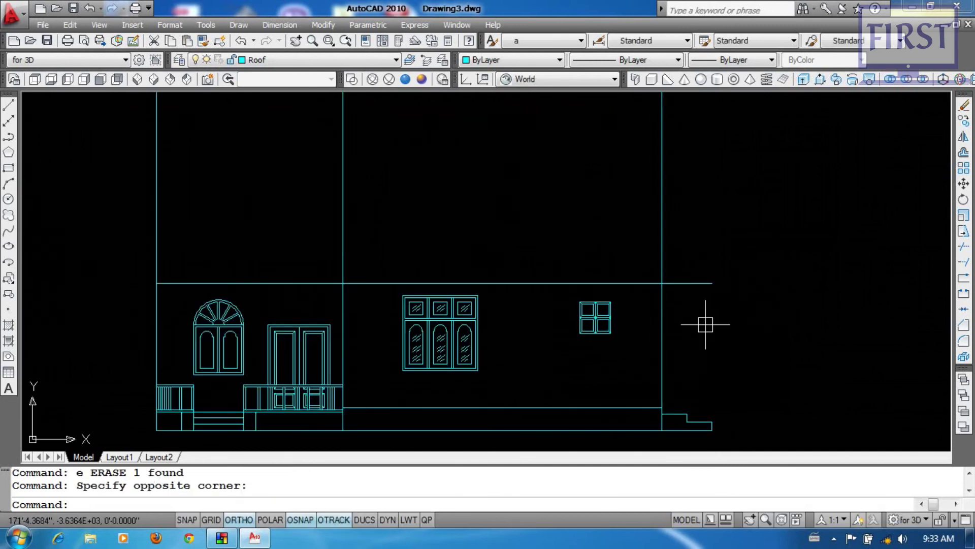
Trim the wall height line where it overhangs the elevation's end wall above the steps.
{"action": "type", "text": "tr"}
{"action": "key", "text": "Return"}
{"action": "key", "text": "Return"}
{"action": "left_click", "coordinate": [684, 283]}
{"action": "scroll", "coordinate": [723, 331], "scroll_direction": "down", "scroll_amount": 2}
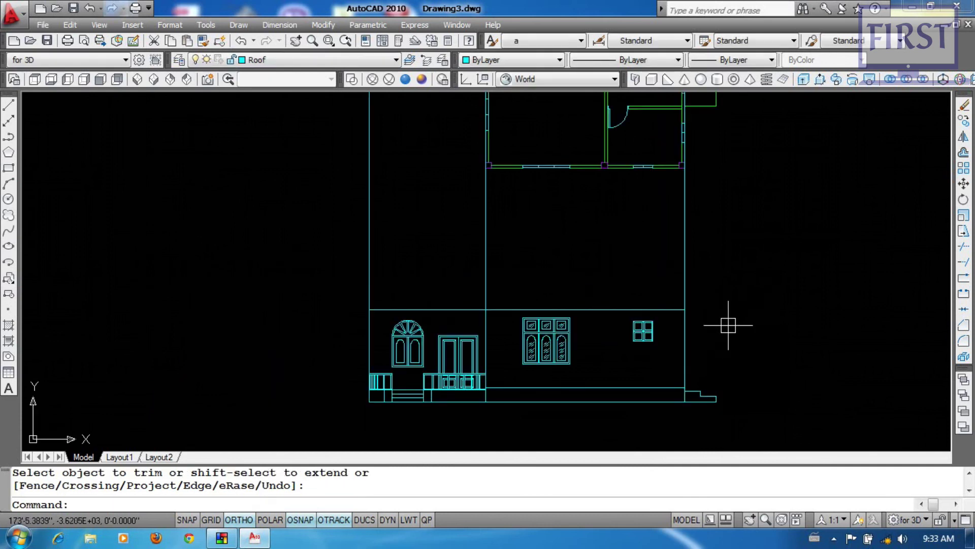
Trim all vertical projection lines above the wall height line, using that line as the cutting edge.
{"action": "key", "text": "Return"}
{"action": "left_click", "coordinate": [670, 308]}
{"action": "key", "text": "Return"}
{"action": "left_click", "coordinate": [736, 239]}
{"action": "left_click", "coordinate": [269, 218]}
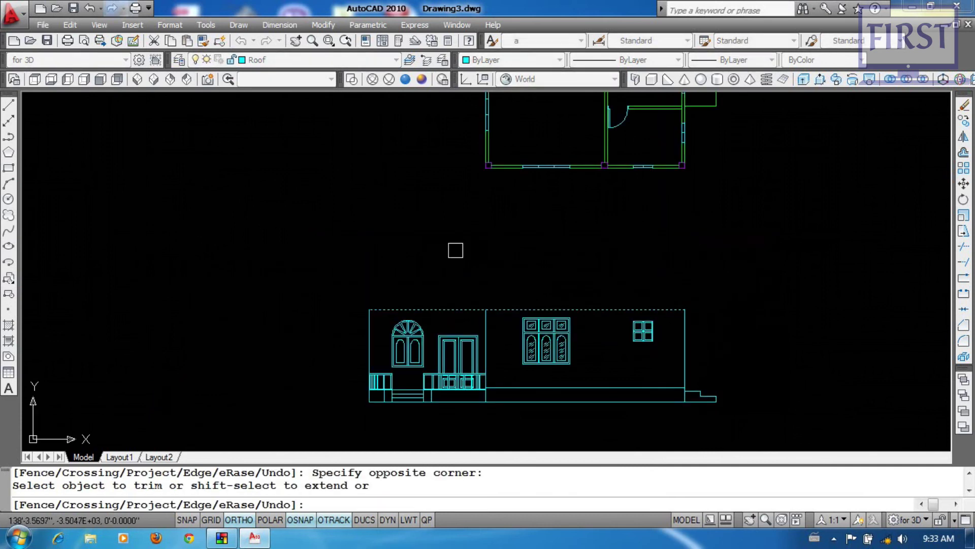
{"action": "key", "text": "Return"}
Examine the roof plans and roof elevations already in Drawing3.dwg for one that fits the right elevation.
{"action": "scroll", "coordinate": [387, 277], "scroll_direction": "down", "scroll_amount": 6}
{"action": "scroll", "coordinate": [510, 305], "scroll_direction": "up", "scroll_amount": 8}
{"action": "scroll", "coordinate": [668, 300], "scroll_direction": "down", "scroll_amount": 1}
{"action": "middle_click_drag", "start_coordinate": [808, 170], "coordinate": [444, 339]}
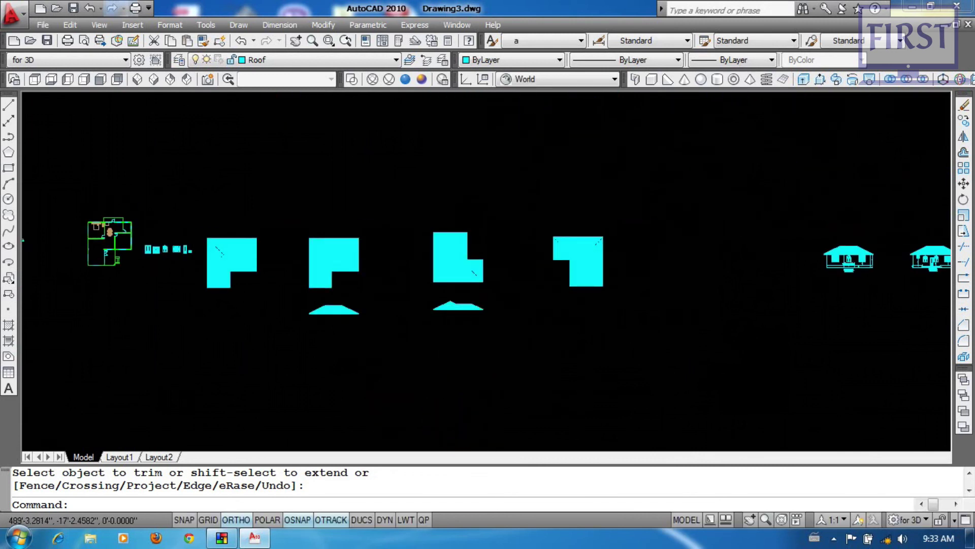
{"action": "scroll", "coordinate": [601, 327], "scroll_direction": "up", "scroll_amount": 2}
{"action": "scroll", "coordinate": [645, 315], "scroll_direction": "up", "scroll_amount": 4}
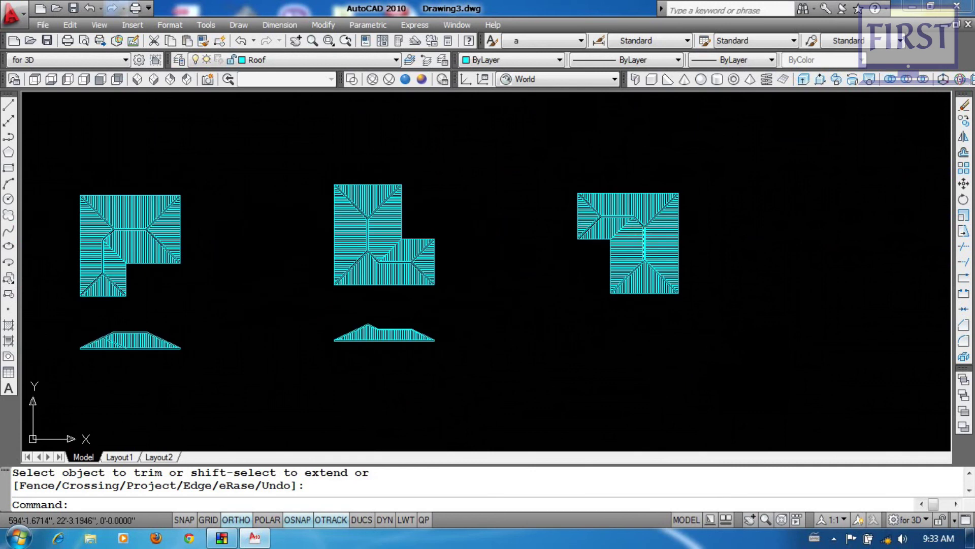
{"action": "scroll", "coordinate": [653, 311], "scroll_direction": "down", "scroll_amount": 5}
{"action": "scroll", "coordinate": [726, 322], "scroll_direction": "down", "scroll_amount": 1}
{"action": "middle_click_drag", "start_coordinate": [480, 361], "coordinate": [531, 340]}
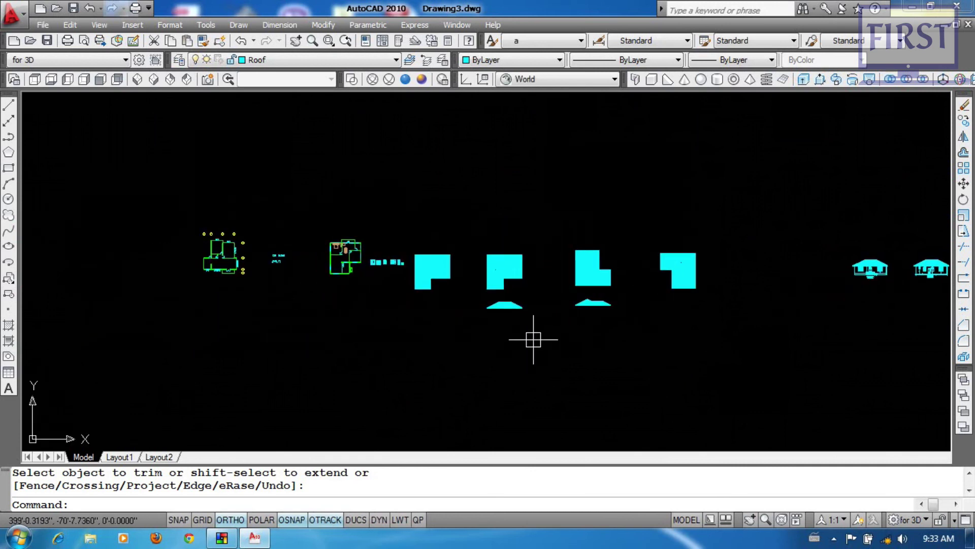
Switch to inter half.dwg and examine its projected roof elevations for the one matching the right elevation.
{"action": "key", "text": "ctrl+Tab"}
{"action": "scroll", "coordinate": [645, 311], "scroll_direction": "down", "scroll_amount": 10}
{"action": "scroll", "coordinate": [653, 293], "scroll_direction": "up", "scroll_amount": 2}
{"action": "scroll", "coordinate": [655, 293], "scroll_direction": "down", "scroll_amount": 4}
{"action": "scroll", "coordinate": [659, 293], "scroll_direction": "up", "scroll_amount": 4}
{"action": "scroll", "coordinate": [729, 299], "scroll_direction": "down", "scroll_amount": 5}
{"action": "middle_click_drag", "start_coordinate": [719, 356], "coordinate": [748, 165]}
{"action": "scroll", "coordinate": [697, 260], "scroll_direction": "down", "scroll_amount": 2}
{"action": "middle_click_drag", "start_coordinate": [684, 262], "coordinate": [662, 122]}
{"action": "scroll", "coordinate": [684, 301], "scroll_direction": "up", "scroll_amount": 3}
{"action": "scroll", "coordinate": [707, 291], "scroll_direction": "up", "scroll_amount": 3}
{"action": "middle_click_drag", "start_coordinate": [740, 287], "coordinate": [650, 296]}
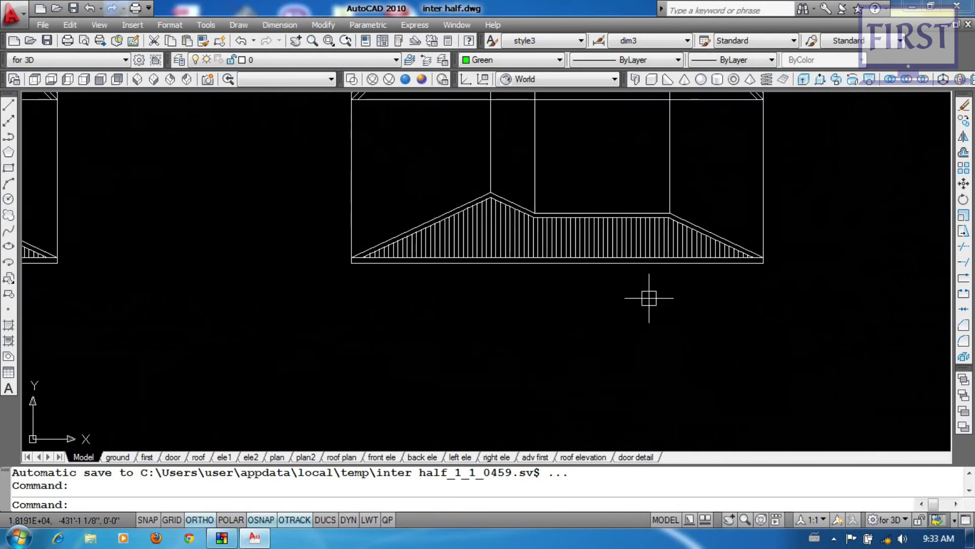
{"action": "scroll", "coordinate": [602, 265], "scroll_direction": "down", "scroll_amount": 2}
{"action": "middle_click_drag", "start_coordinate": [589, 274], "coordinate": [612, 274]}
{"action": "scroll", "coordinate": [371, 309], "scroll_direction": "up", "scroll_amount": 3}
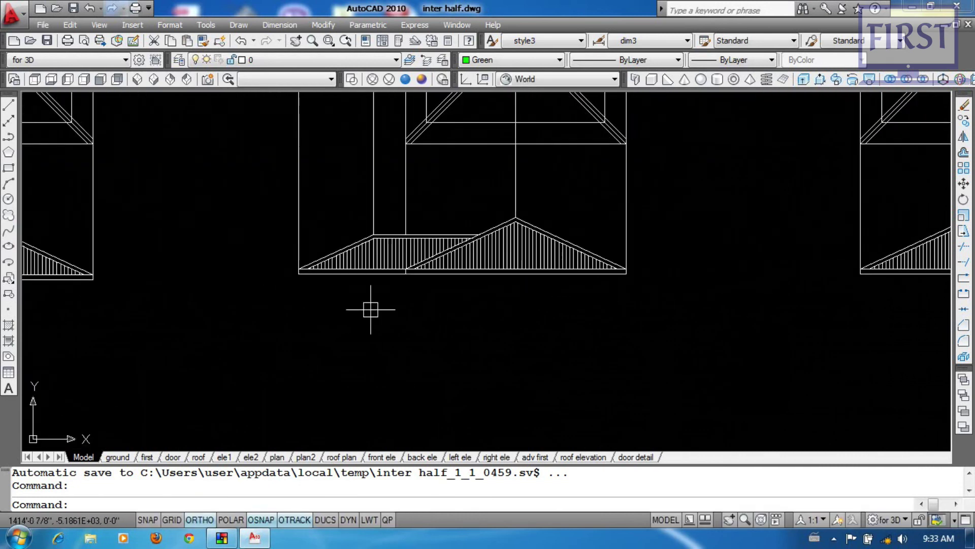
{"action": "scroll", "coordinate": [388, 290], "scroll_direction": "down", "scroll_amount": 4}
{"action": "scroll", "coordinate": [415, 285], "scroll_direction": "up", "scroll_amount": 3}
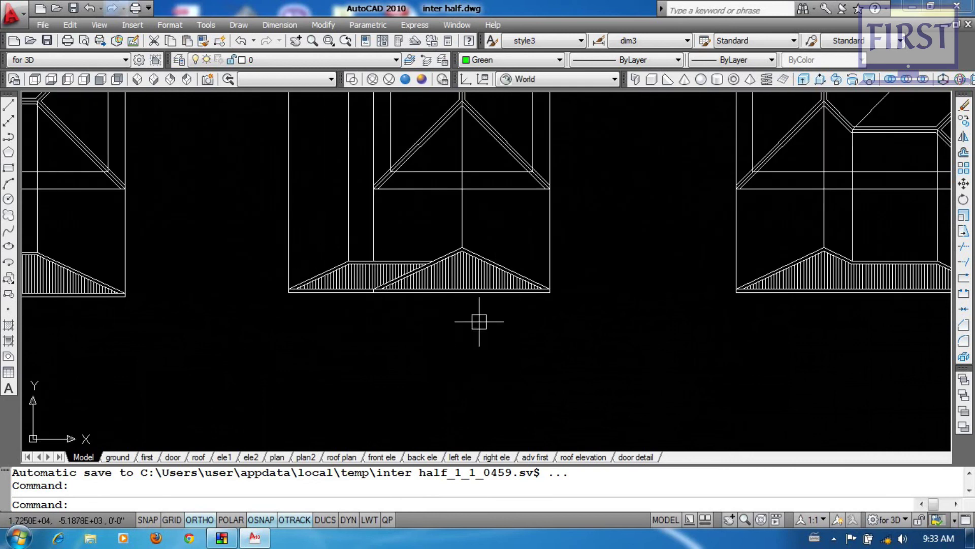
Copy the roof elevation with the low ridge beside the tall gable, using the midpoint of its bottom edge as base point.
{"action": "left_click", "coordinate": [70, 25]}
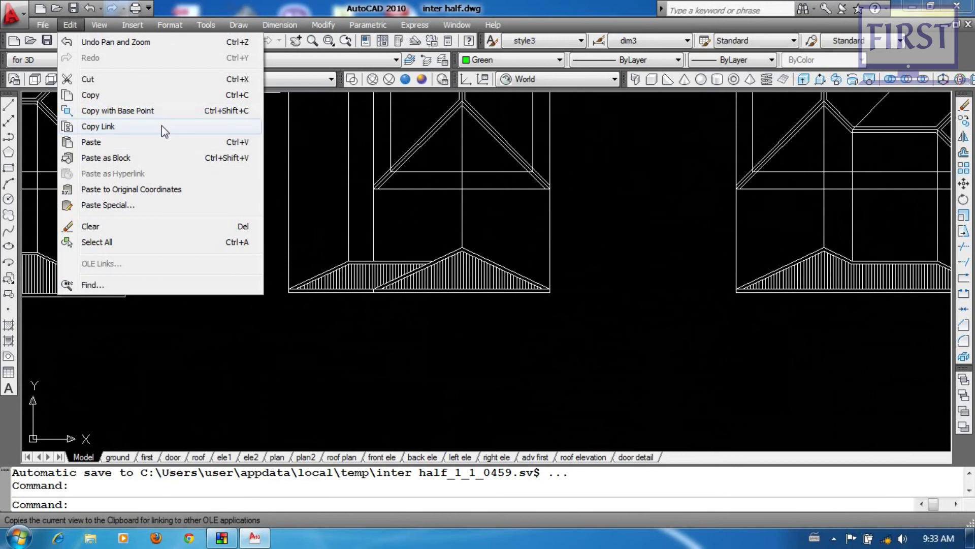
{"action": "left_click", "coordinate": [219, 111]}
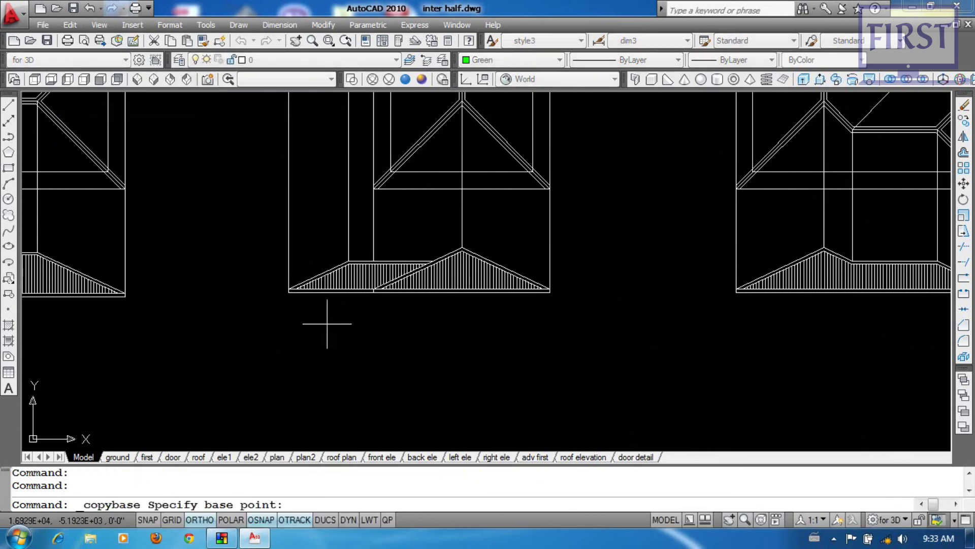
{"action": "scroll", "coordinate": [317, 325], "scroll_direction": "up", "scroll_amount": 4}
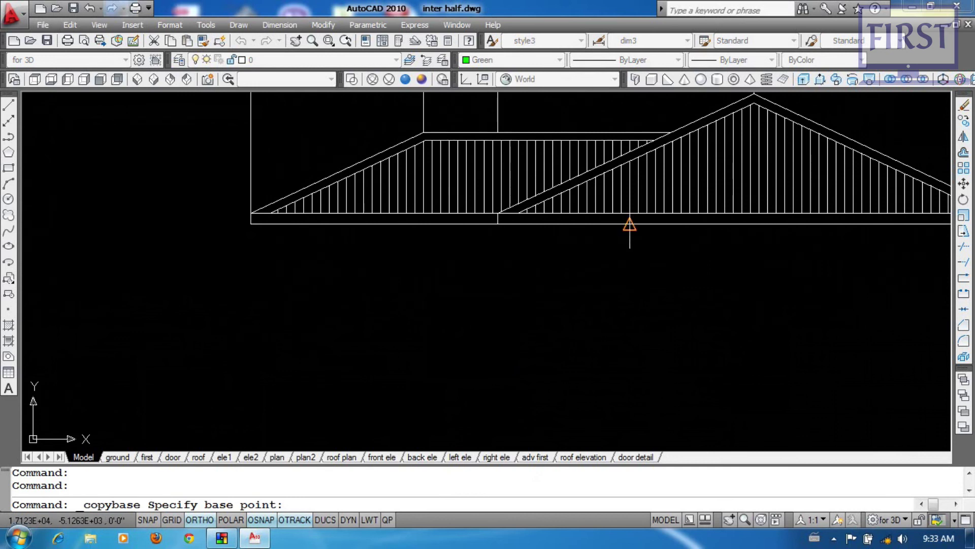
{"action": "left_click", "coordinate": [630, 223]}
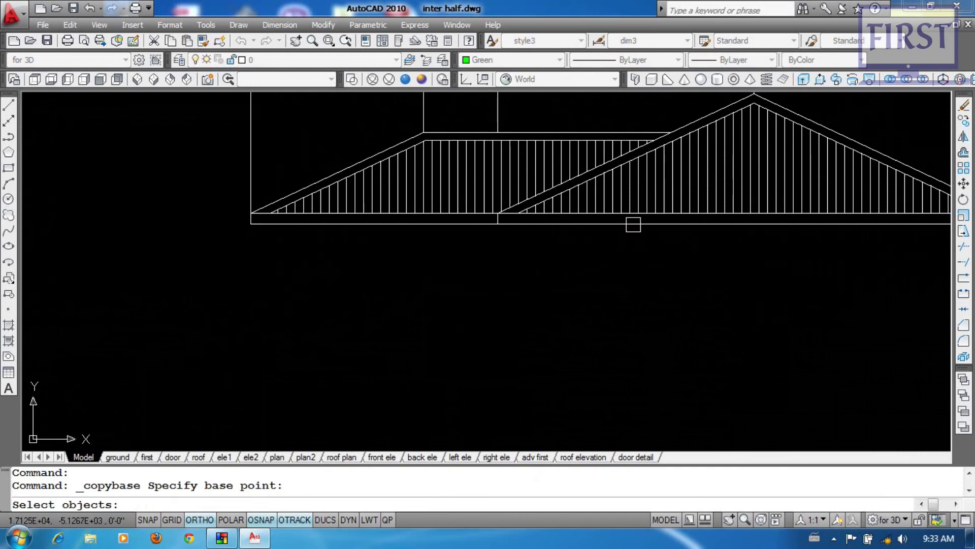
{"action": "scroll", "coordinate": [600, 244], "scroll_direction": "down", "scroll_amount": 4}
{"action": "left_click", "coordinate": [386, 283]}
{"action": "left_click", "coordinate": [860, 185]}
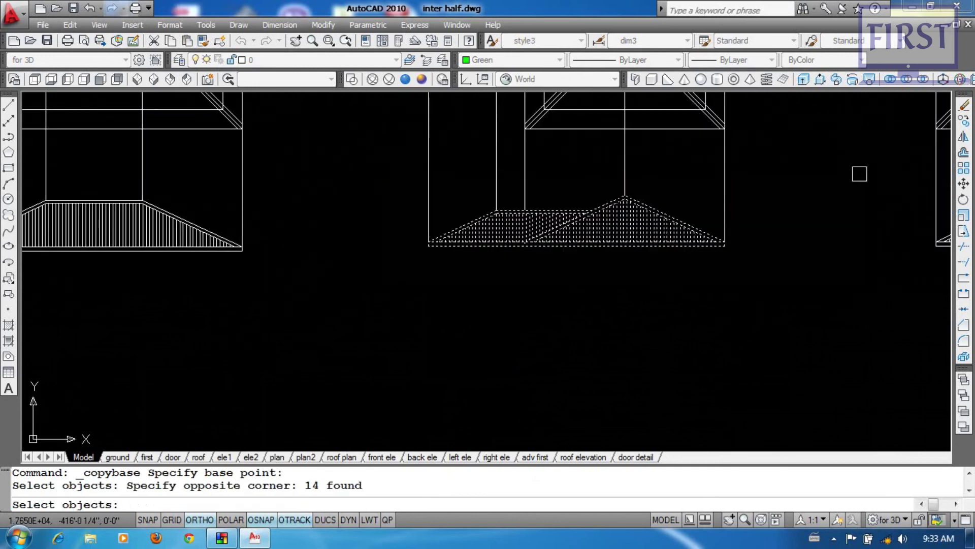
{"action": "key", "text": "Return"}
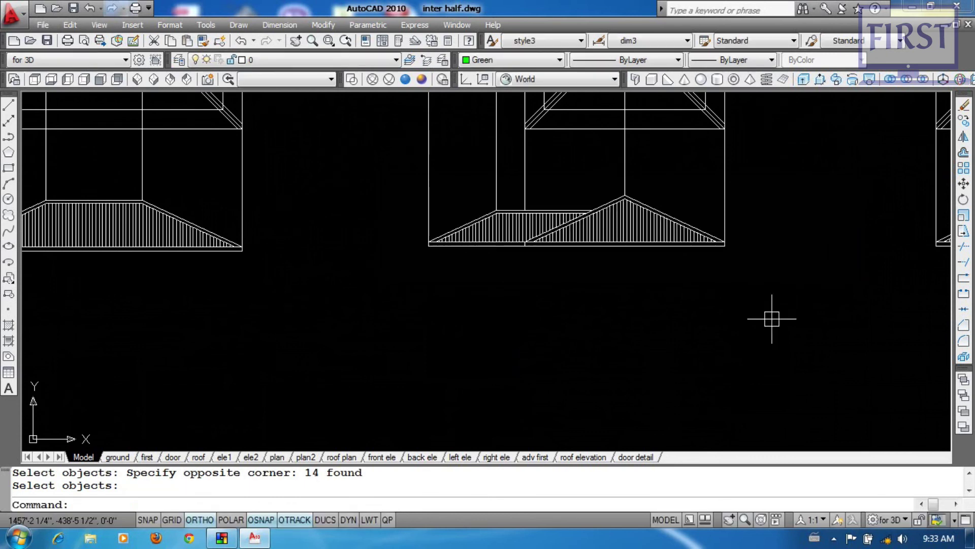
Switch back to Drawing3.dwg and paste the copied roof at the midpoint of the right elevation's wall height line.
{"action": "left_click", "coordinate": [456, 25]}
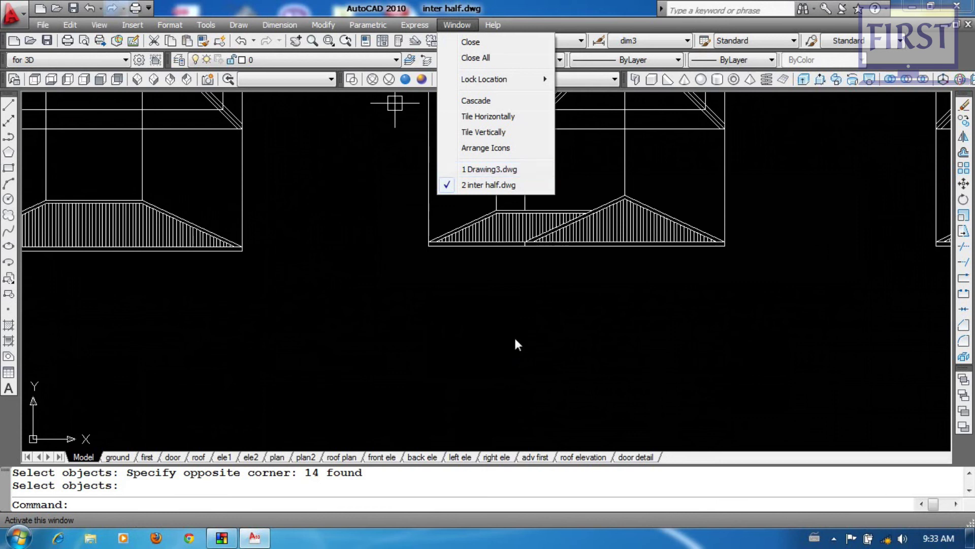
{"action": "left_click", "coordinate": [599, 298]}
{"action": "left_click", "coordinate": [498, 355]}
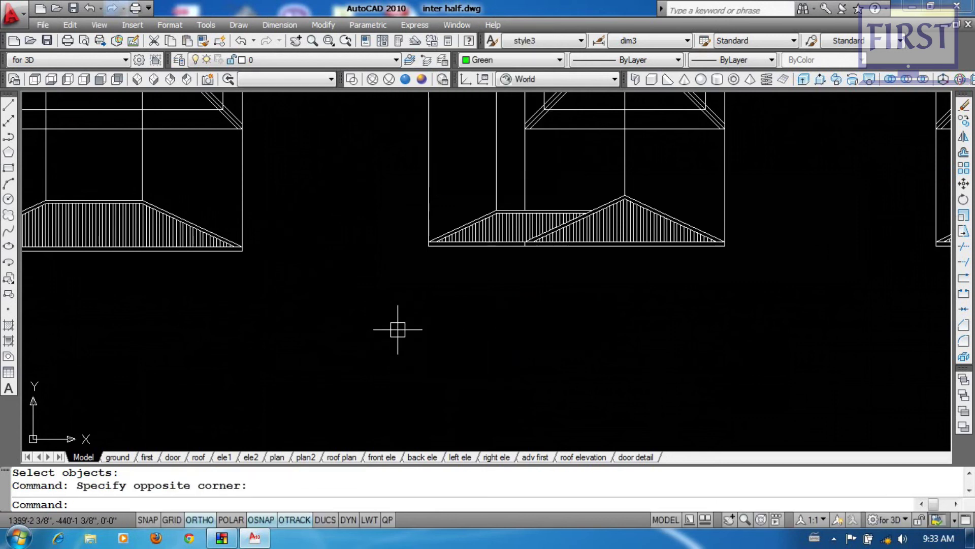
{"action": "key", "text": "ctrl+Tab"}
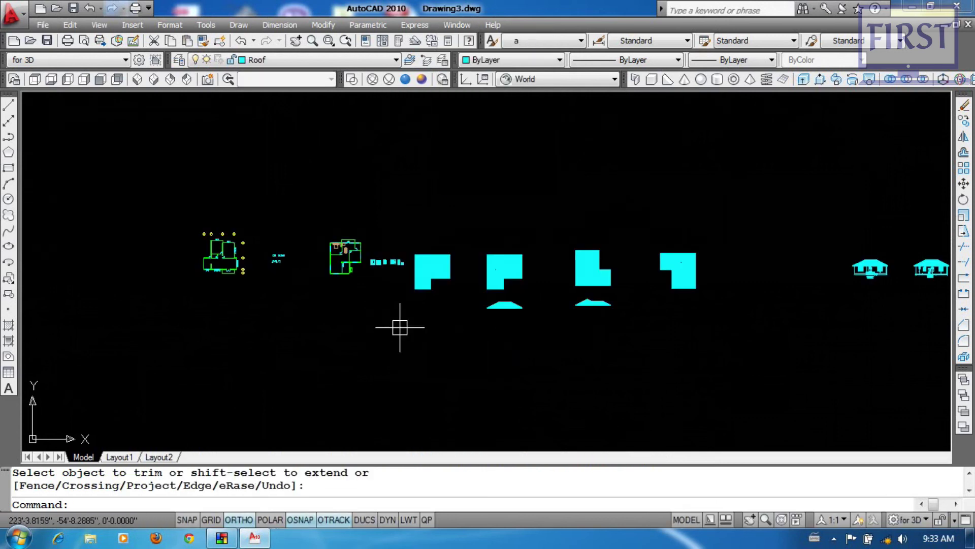
{"action": "middle_click_drag", "start_coordinate": [746, 291], "coordinate": [697, 163]}
{"action": "scroll", "coordinate": [288, 411], "scroll_direction": "down", "scroll_amount": 1}
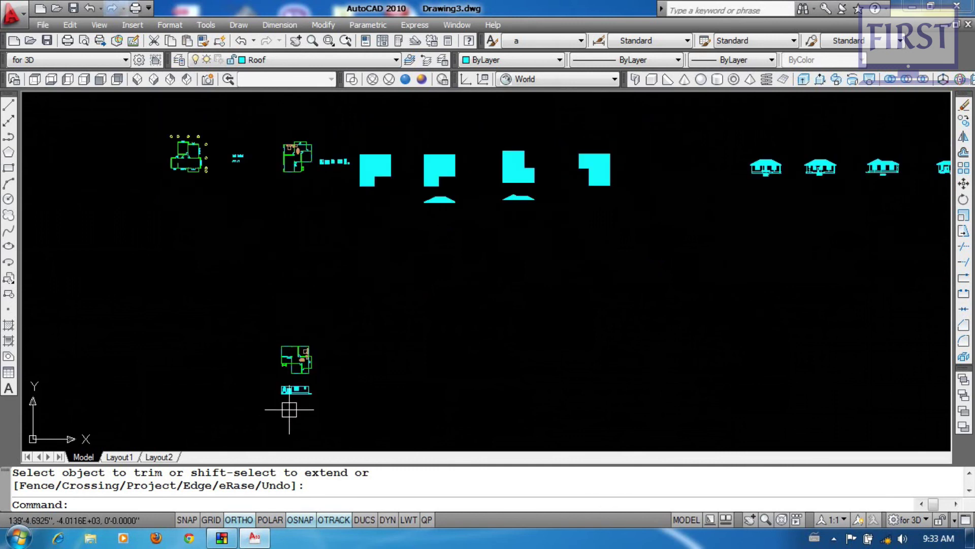
{"action": "key", "text": "ctrl+v"}
{"action": "key", "text": "ctrl+v"}
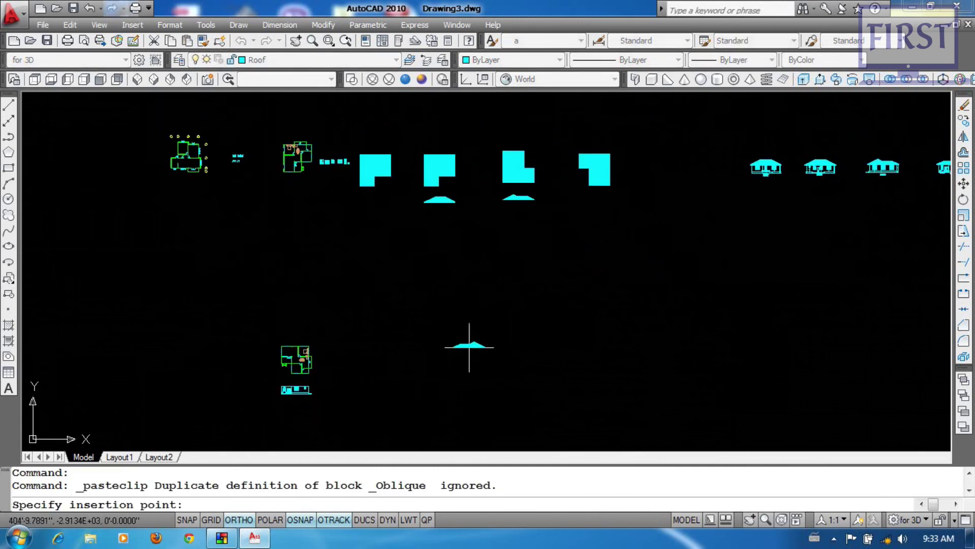
{"action": "scroll", "coordinate": [482, 354], "scroll_direction": "up", "scroll_amount": 7}
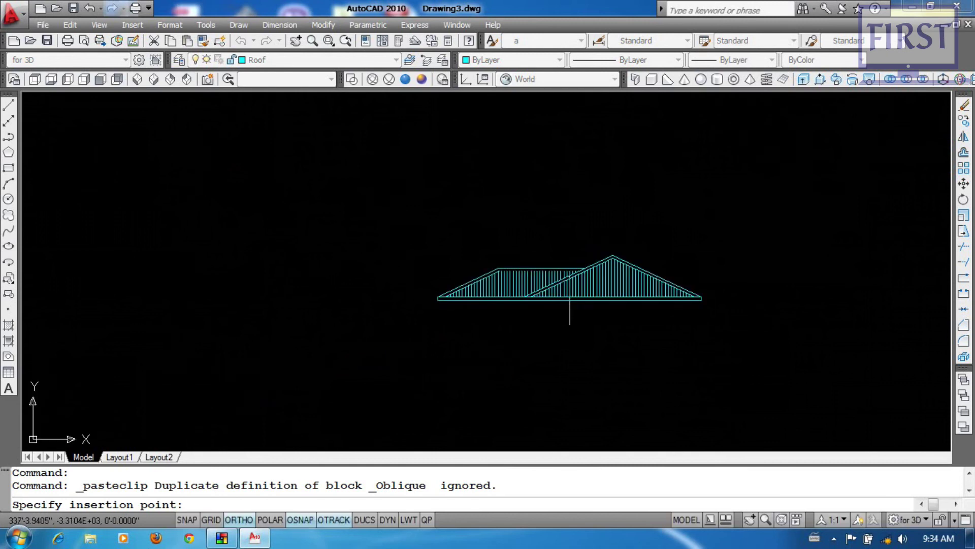
{"action": "scroll", "coordinate": [555, 307], "scroll_direction": "down", "scroll_amount": 5}
{"action": "middle_click_drag", "start_coordinate": [440, 344], "coordinate": [659, 237]}
{"action": "scroll", "coordinate": [297, 266], "scroll_direction": "up", "scroll_amount": 4}
{"action": "scroll", "coordinate": [224, 307], "scroll_direction": "up", "scroll_amount": 5}
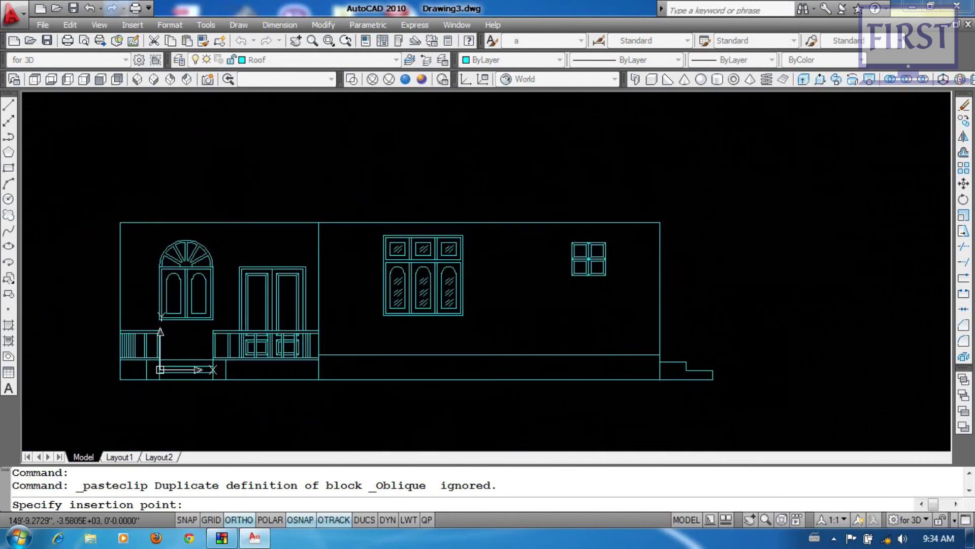
{"action": "left_click", "coordinate": [390, 222]}
{"action": "key", "text": "Return"}
{"action": "key", "text": "Return"}
{"action": "scroll", "coordinate": [729, 304], "scroll_direction": "down", "scroll_amount": 2}
{"action": "key", "text": "Escape"}
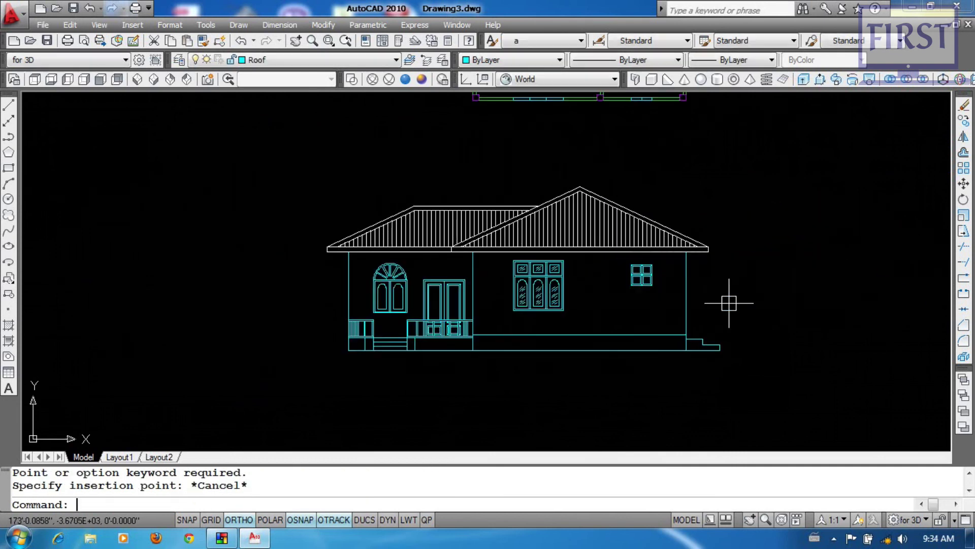
{"action": "left_click", "coordinate": [258, 173]}
{"action": "left_click", "coordinate": [796, 260]}
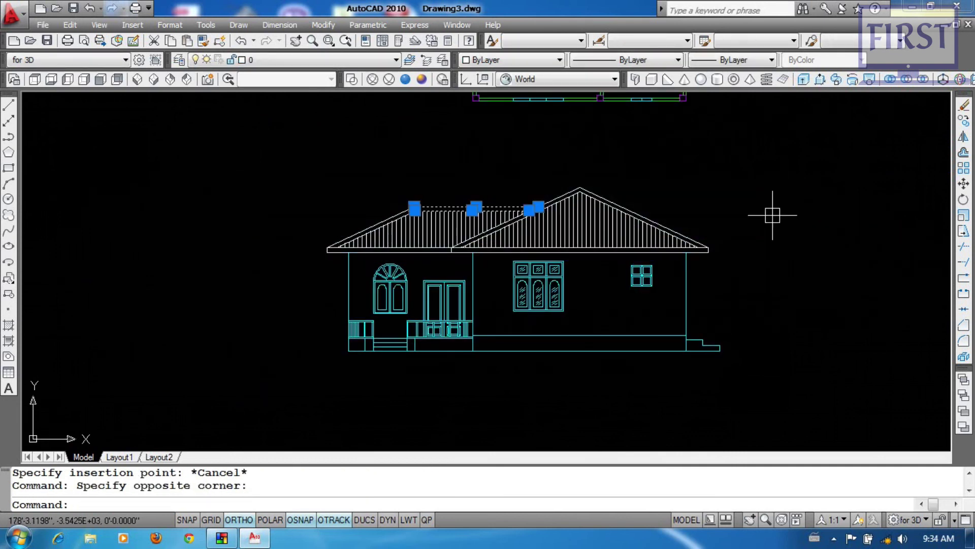
{"action": "key", "text": "Escape"}
Match the properties of the whole pasted roof to those of the elevation's end wall line.
{"action": "type", "text": "ma"}
{"action": "key", "text": "Return"}
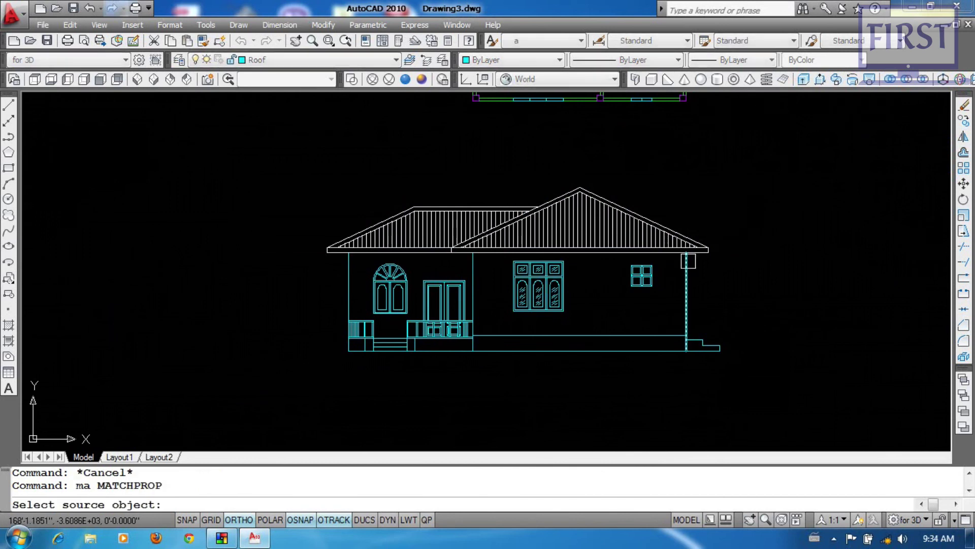
{"action": "left_click", "coordinate": [689, 270]}
{"action": "left_click", "coordinate": [238, 168]}
{"action": "left_click", "coordinate": [832, 258]}
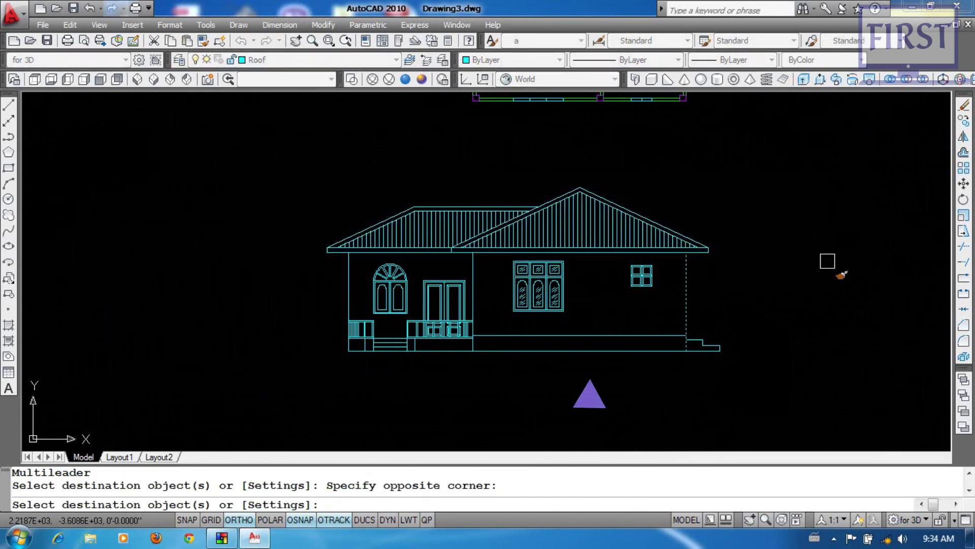
{"action": "key", "text": "Return"}
{"action": "scroll", "coordinate": [688, 321], "scroll_direction": "up", "scroll_amount": 2}
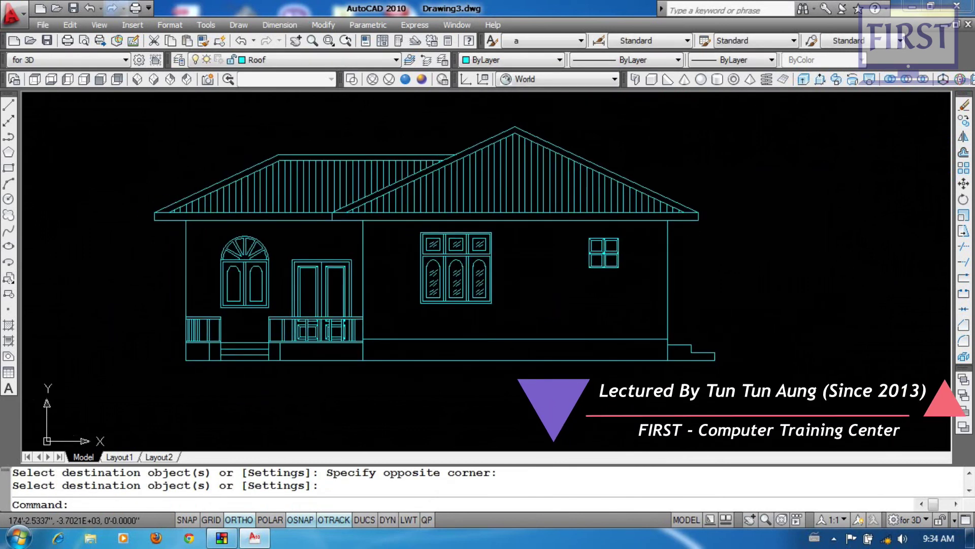
{"action": "scroll", "coordinate": [747, 325], "scroll_direction": "down", "scroll_amount": 4}
{"action": "middle_click_drag", "start_coordinate": [726, 335], "coordinate": [453, 349]}
{"action": "scroll", "coordinate": [610, 355], "scroll_direction": "up", "scroll_amount": 1}
{"action": "left_click", "coordinate": [685, 267]}
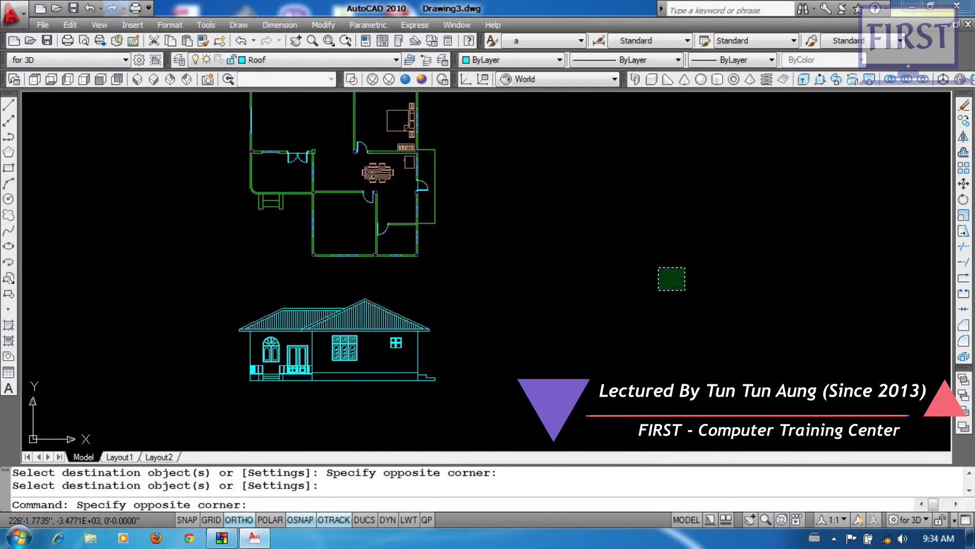
{"action": "left_click", "coordinate": [658, 267]}
{"action": "scroll", "coordinate": [635, 345], "scroll_direction": "down", "scroll_amount": 8}
{"action": "scroll", "coordinate": [451, 343], "scroll_direction": "up", "scroll_amount": 4}
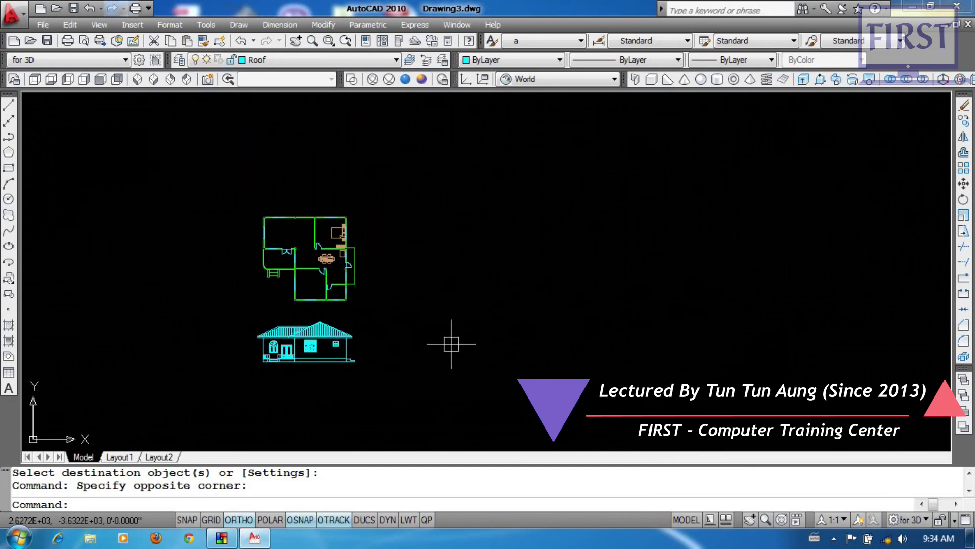